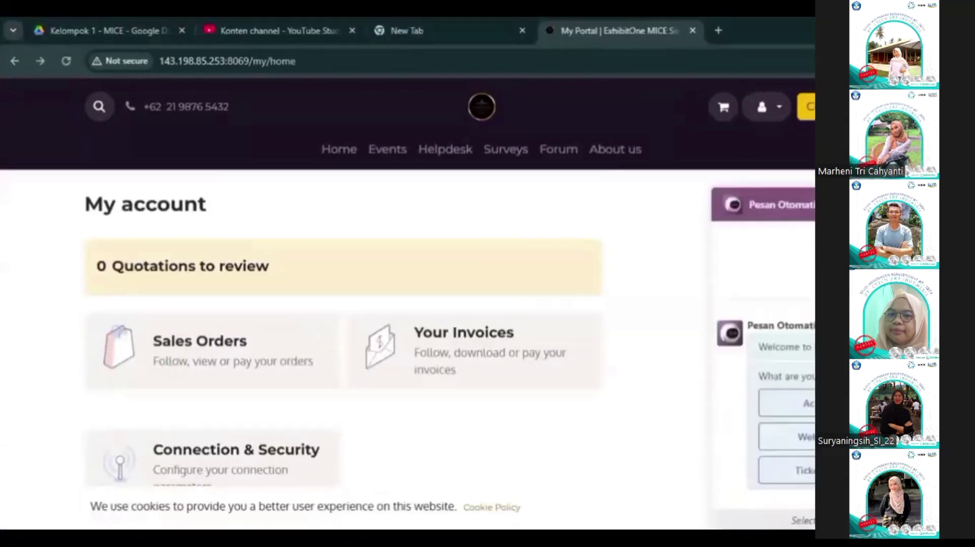
Step: Choose a chatbot topic and send the pasted inquiry about MICE services for a seminar
click(802, 470)
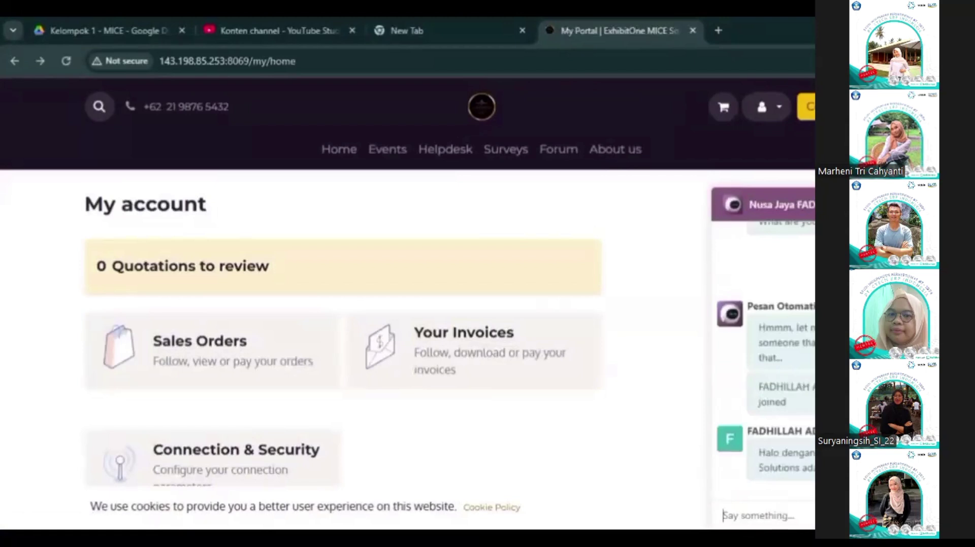
key(ctrl+v)
key(Return)
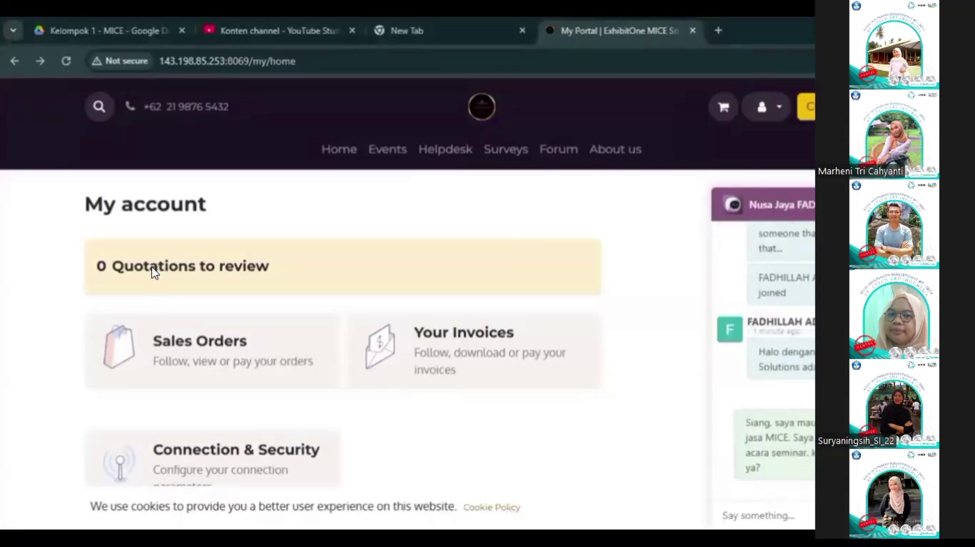
scroll(304, 294, down, 5)
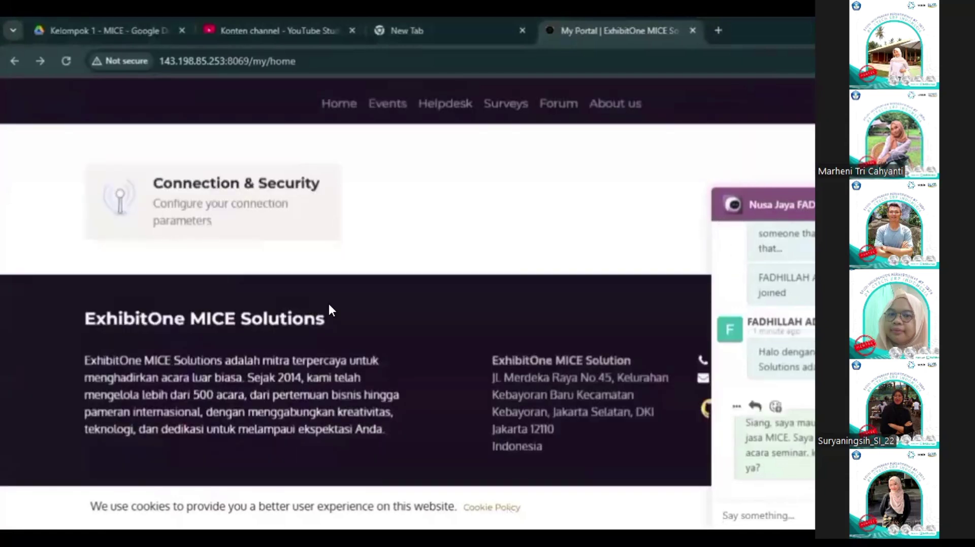
key(Right)
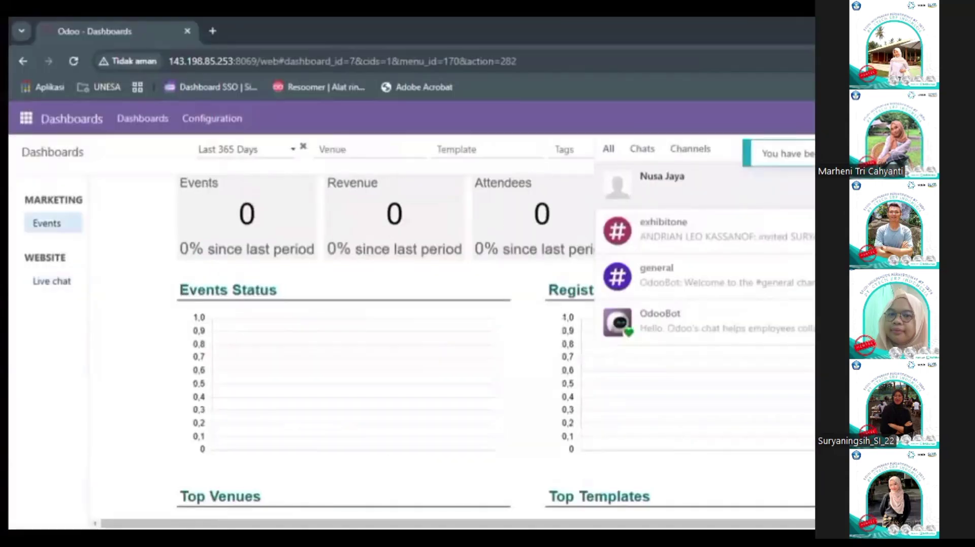
Step: Greet visitor Nusa Jaya with 'Halo dengan Exhibition Solutions ada yang bisa dibantu?'
click(703, 184)
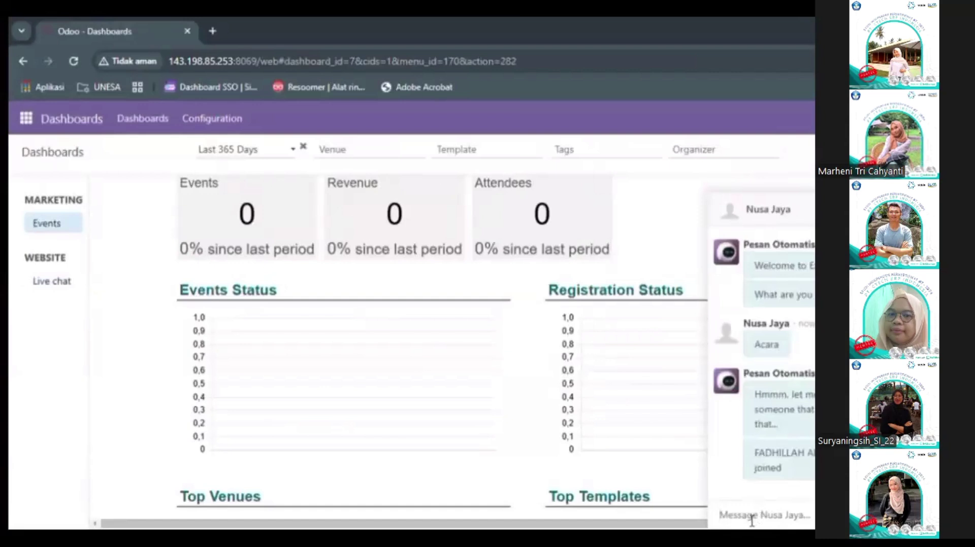
text(Halo dengan Exhibition Solutions ada yang bisa dibantu?)
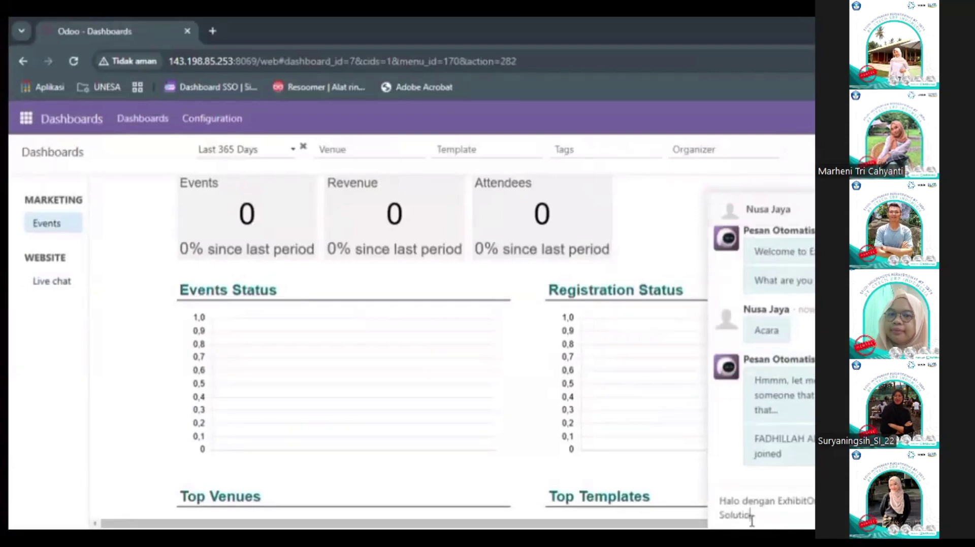
key(Return)
Step: In Discuss's Nusa Jaya livechat, draft a reply asking when and where the seminar is planned
click(26, 119)
click(68, 166)
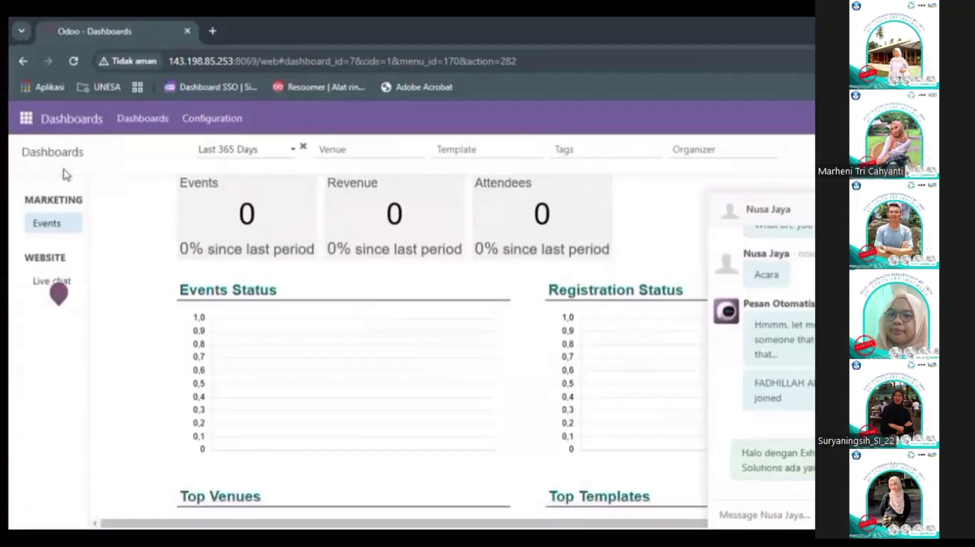
click(120, 408)
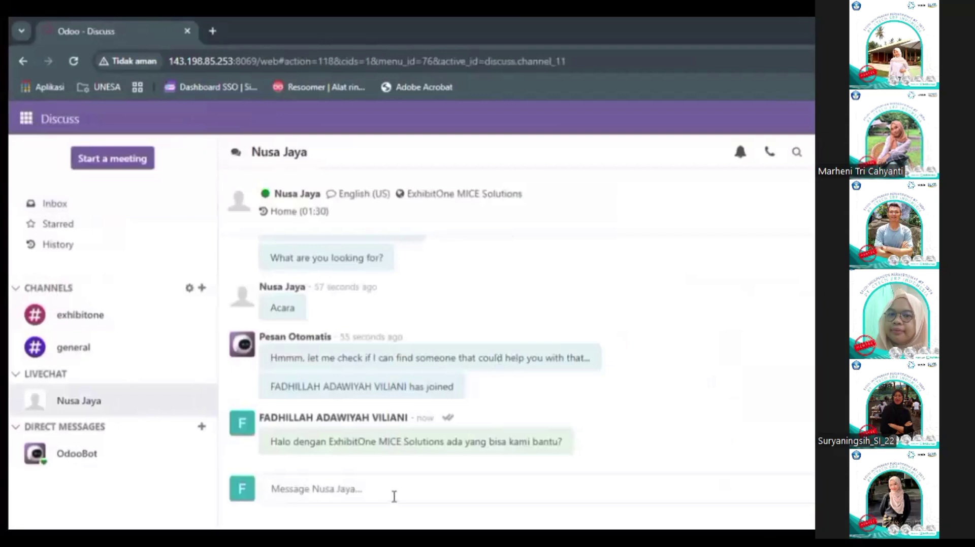
text(Tentu saja bisa, kami siap membantu? Acara seminar ini kapan dan dimana yaa rencananya? dan untuk pesertanya kira-kira berapa orang)
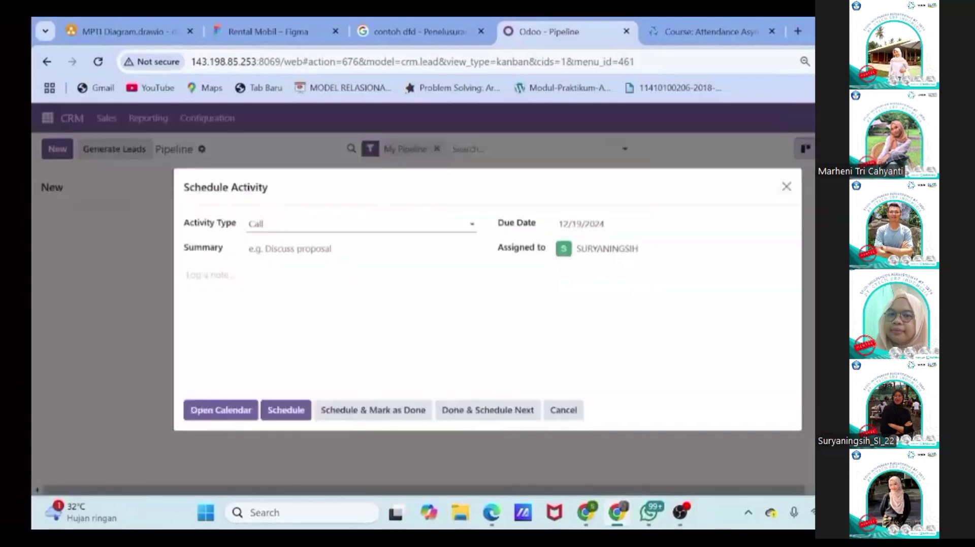
Step: Schedule a 'Dealing Penawaran' call activity noting confirmation of the revised offer
click(289, 248)
text(Dealing Penawaran)
click(232, 275)
text(Mengkonfirmasi penawaran dan hasil revisi penawaran yang sudah dibahas sebelumnya)
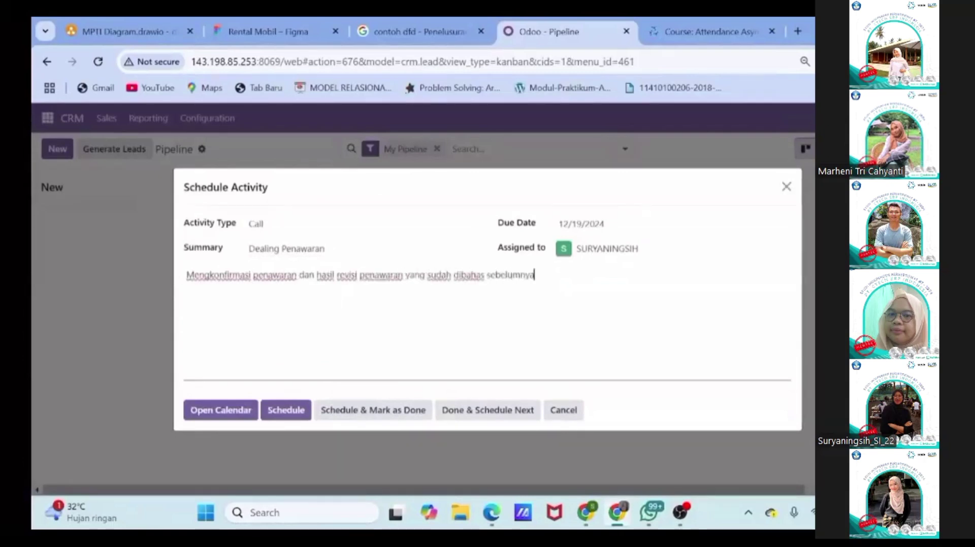
click(285, 410)
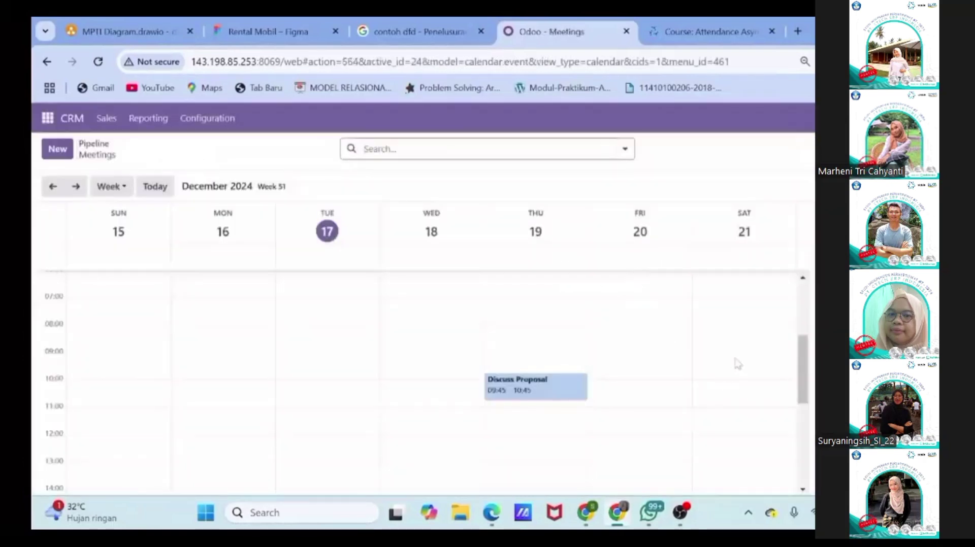
Step: Save a matching meeting on Saturday 21 December at 09:00
click(742, 360)
click(322, 444)
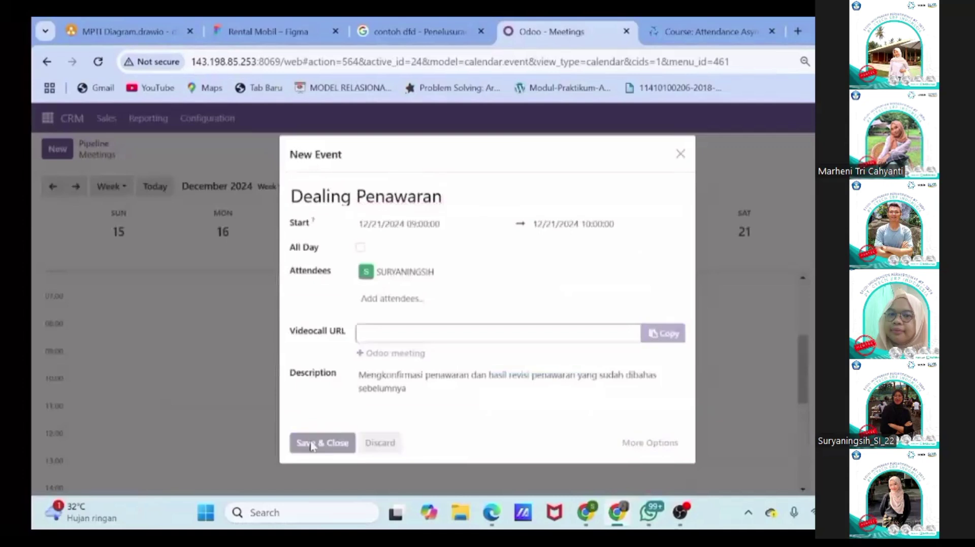
click(96, 145)
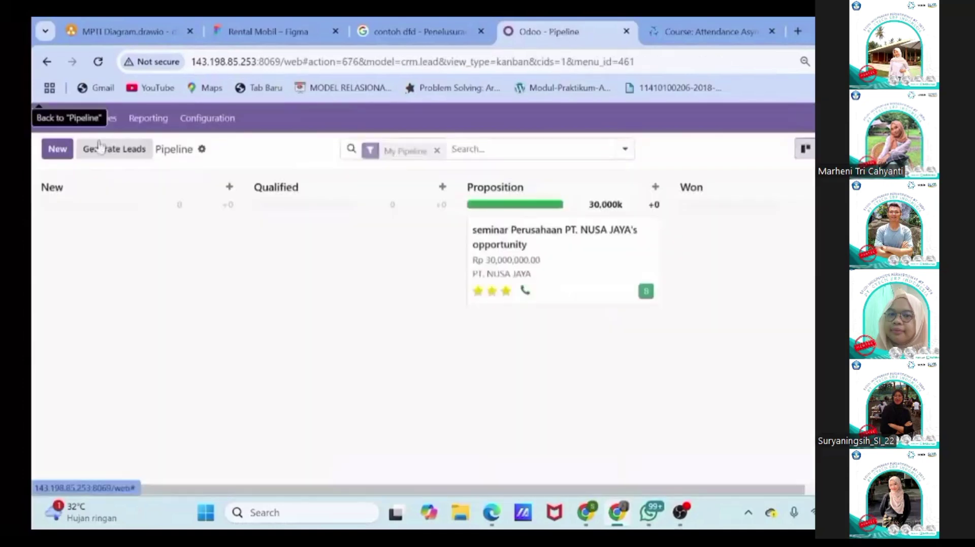
Step: Add an internal note about the customer's MC and merchandise request, then mark NUSA JAYA Won
click(583, 282)
scroll(421, 315, down, 2)
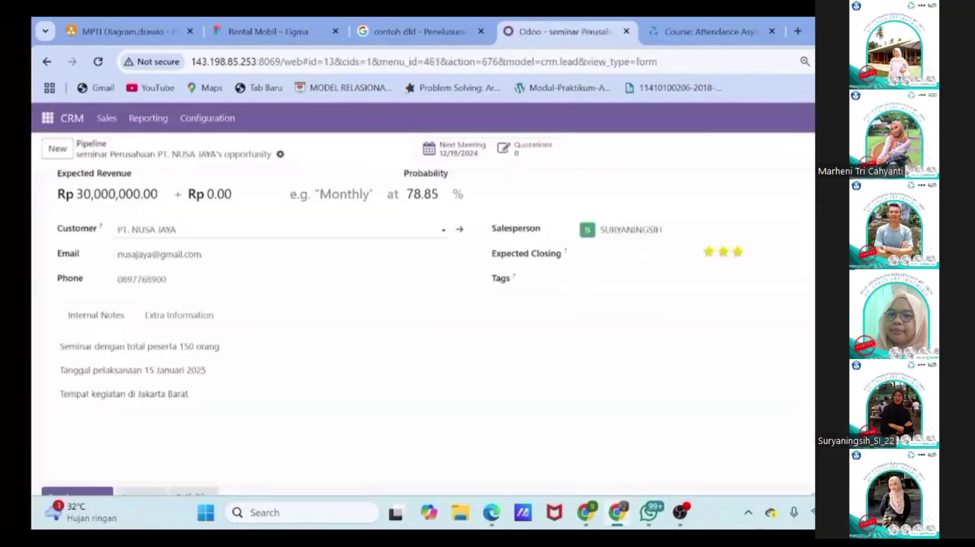
key(Return)
text(Customer meminta tambahan untuk MC dan juga menambahkan merchandise untuk peserta)
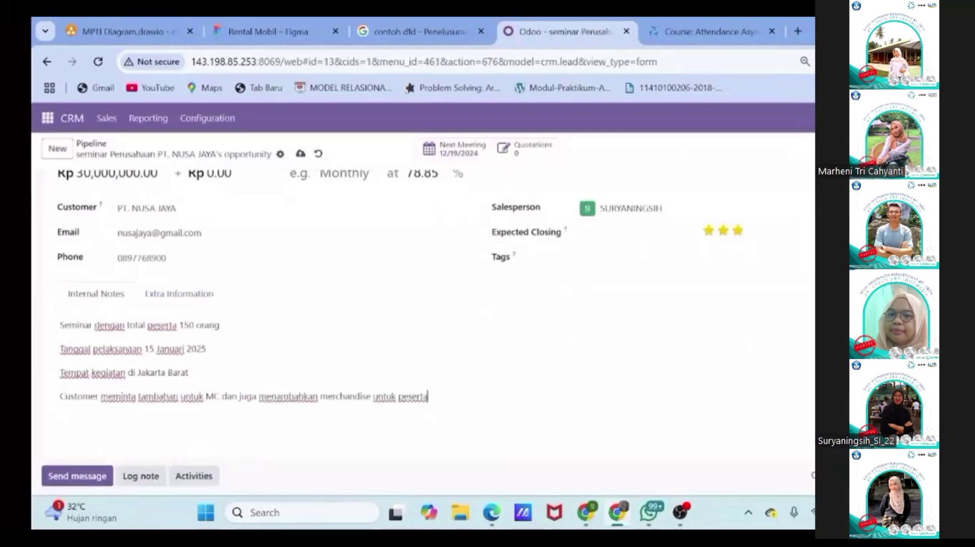
scroll(211, 368, down, 2)
scroll(211, 367, up, 4)
click(141, 190)
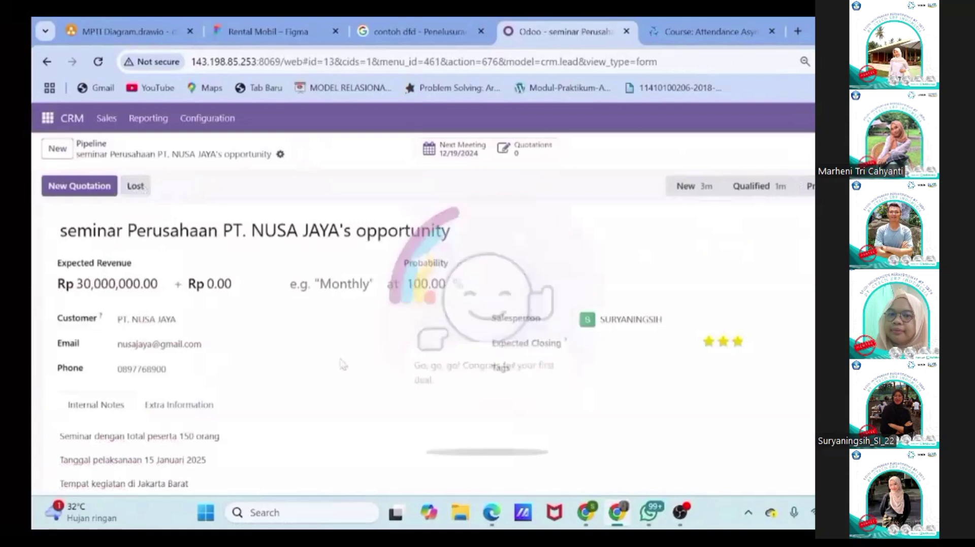
Step: Start a new quotation keeping expiration 01/16/2025 and set payment terms to 30 Days
click(79, 186)
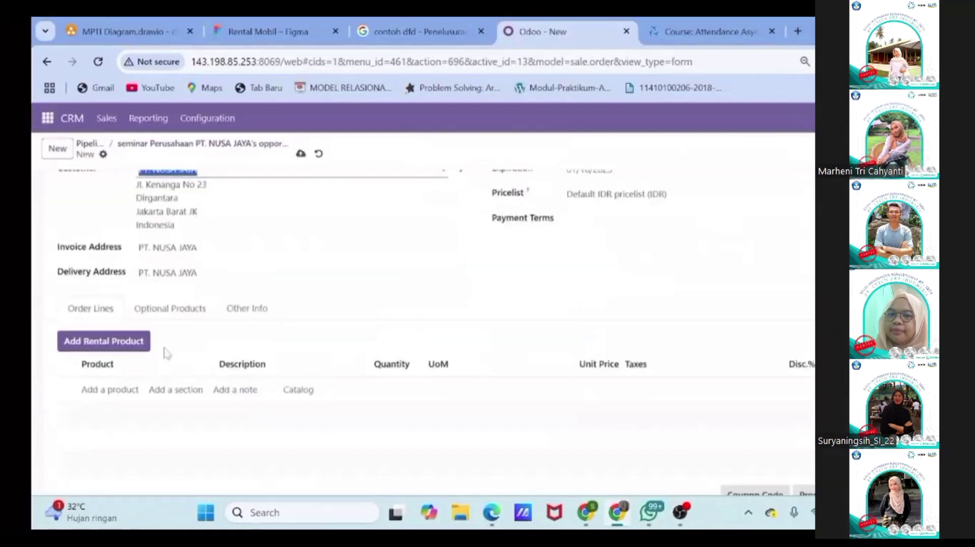
scroll(407, 331, up, 2)
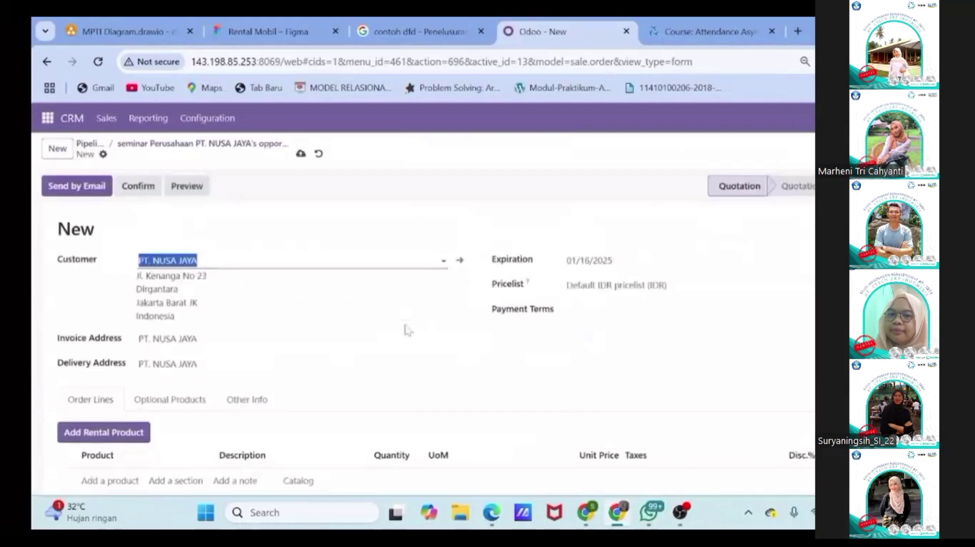
click(626, 263)
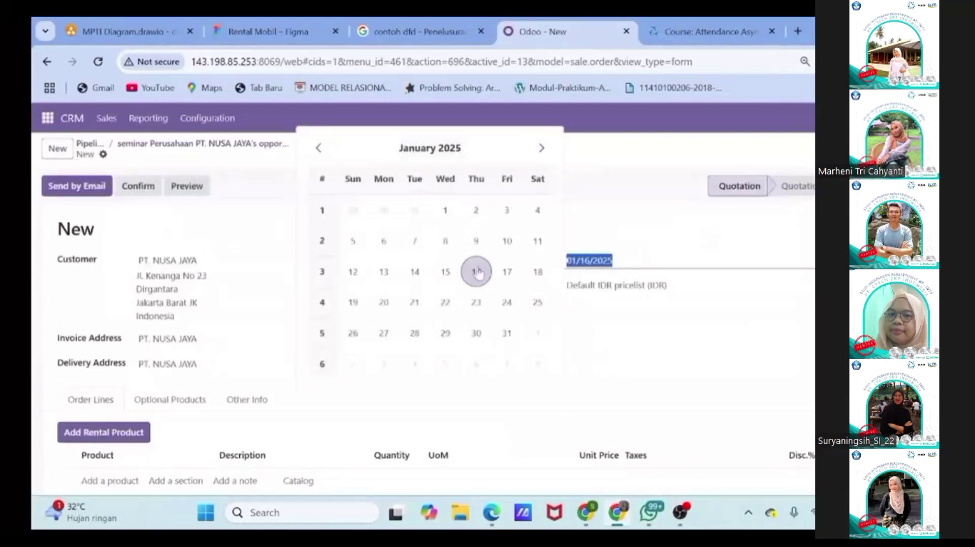
click(507, 273)
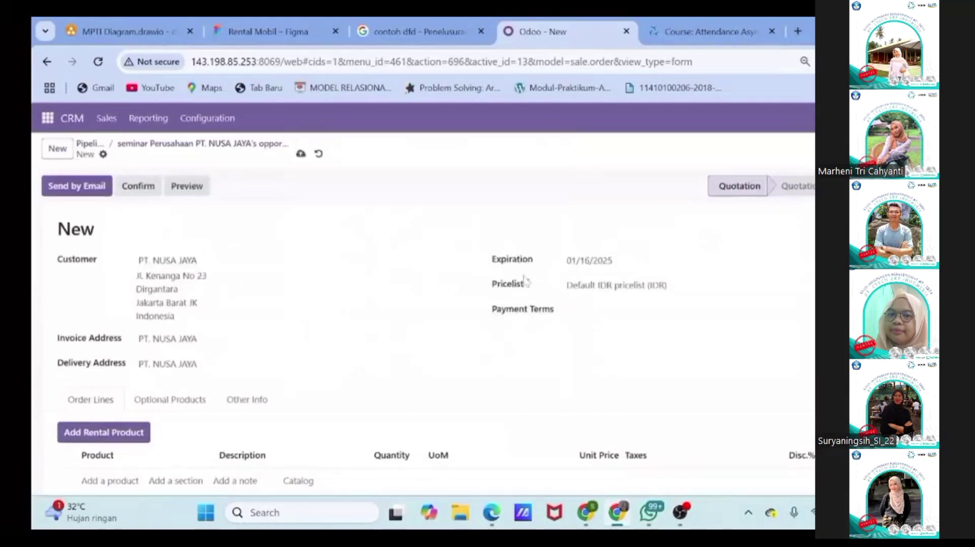
click(609, 309)
click(589, 382)
scroll(142, 361, down, 2)
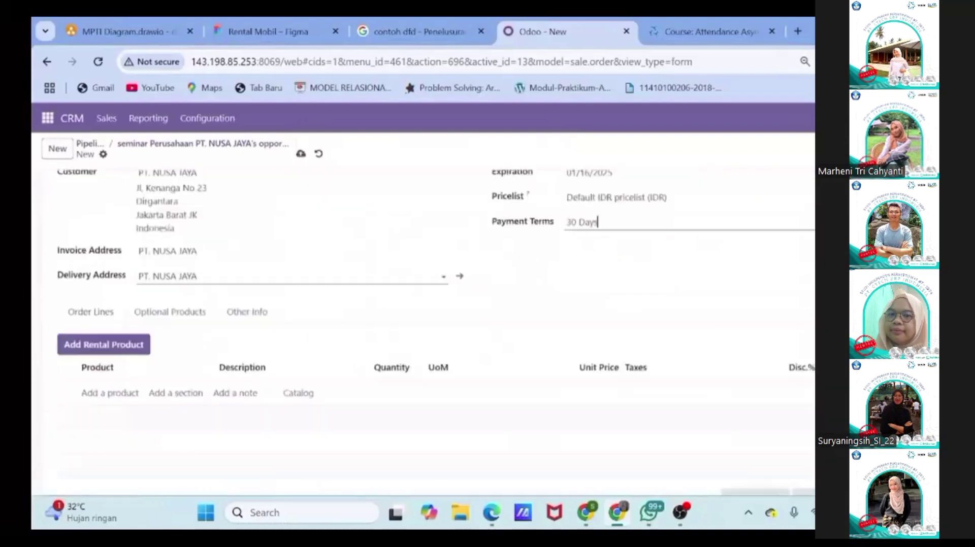
Step: Add the [SER-18] Seminar Basic product line
click(111, 393)
text(semi)
key(Return)
key(Return)
text(no)
key(Escape)
key(Escape)
Step: Add a Merchandise section with 150 Mini Notebooks and 150 Ballpoints
click(182, 401)
text(Merchandise)
click(126, 427)
text(mi)
key(Return)
text(150)
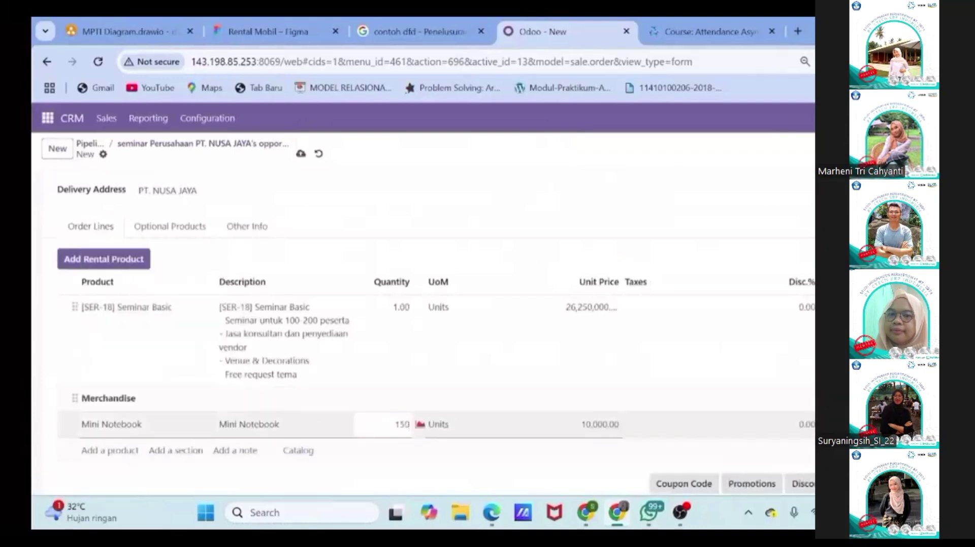
key(Return)
text(ball)
key(Return)
text(150)
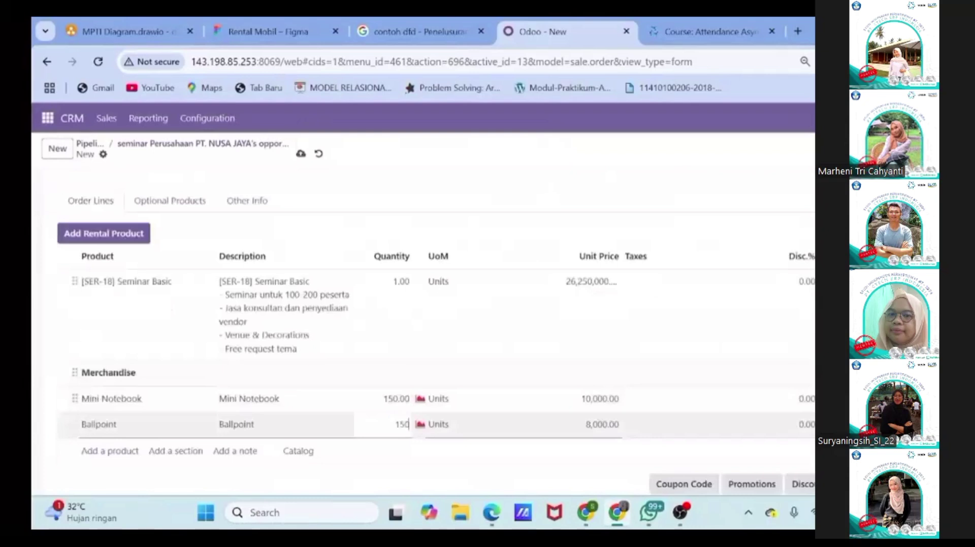
key(Return)
Step: Add the Added Charge line to the quotation
scroll(398, 434, down, 2)
scroll(398, 433, up, 2)
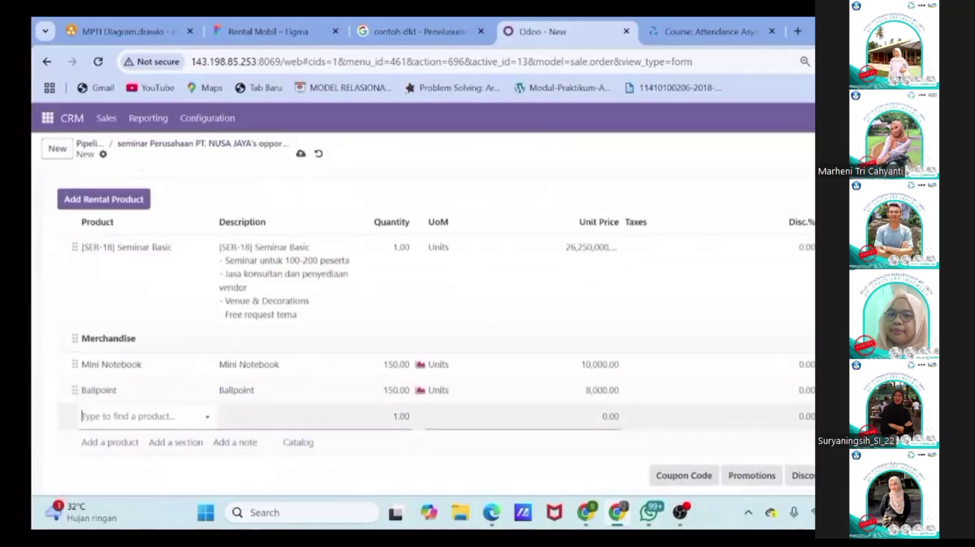
scroll(165, 391, down, 1)
scroll(163, 392, up, 1)
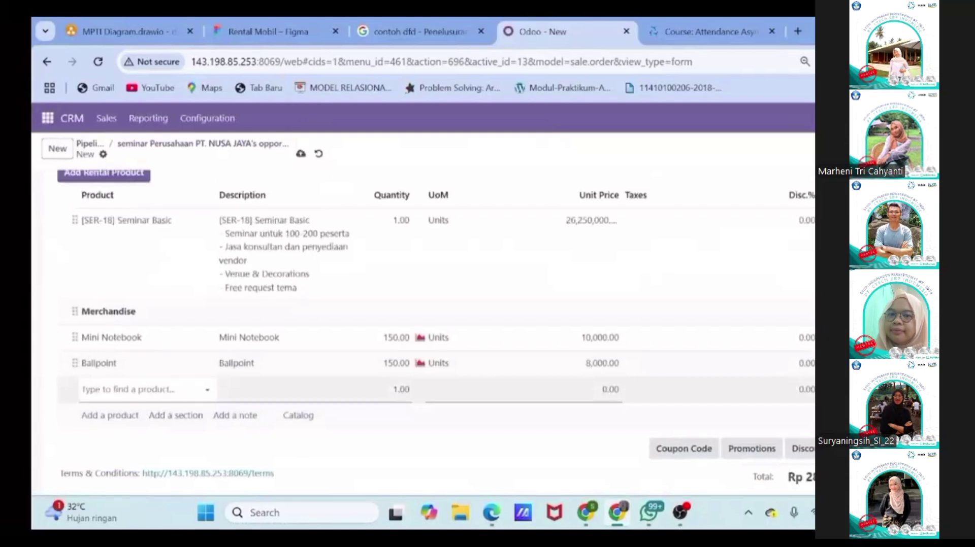
scroll(423, 325, up, 2)
scroll(113, 265, up, 1)
click(113, 265)
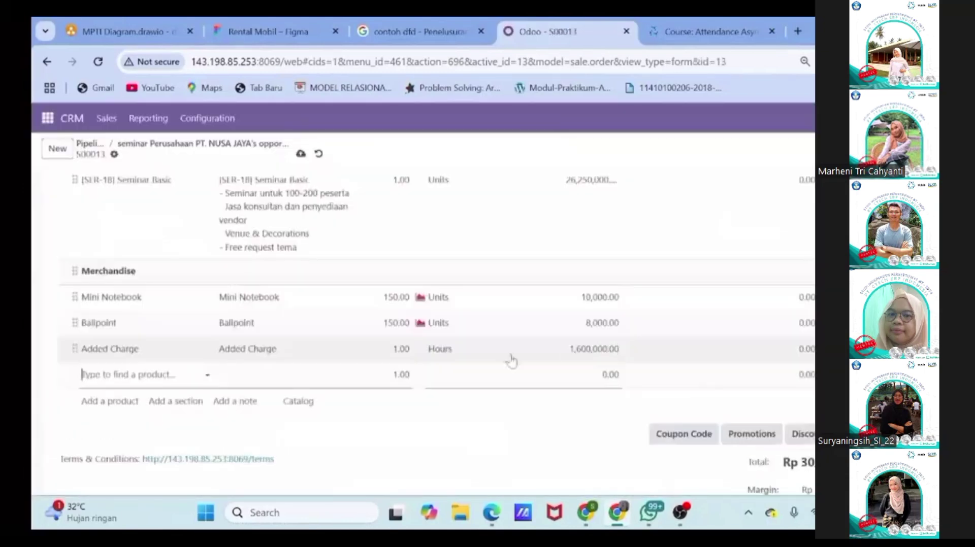
scroll(511, 361, down, 1)
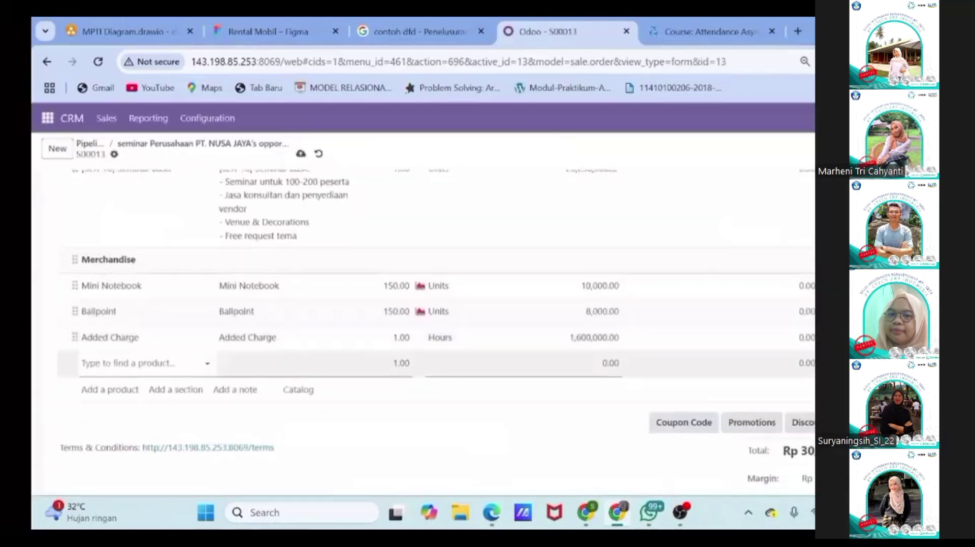
Step: Add a note that the added charge covers the MC and live streaming request
click(232, 394)
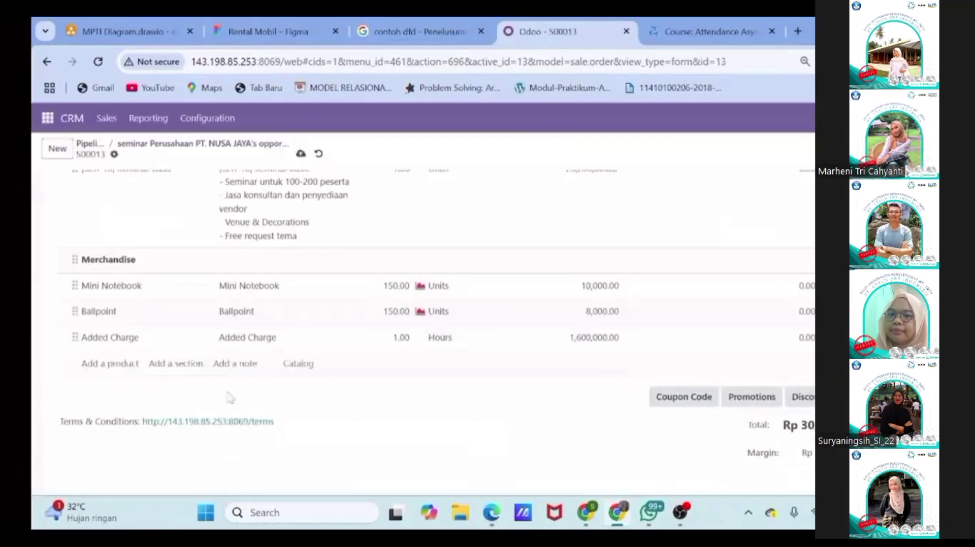
text(Pro)
key(BackSpace)
key(BackSpace)
key(BackSpace)
text(added )
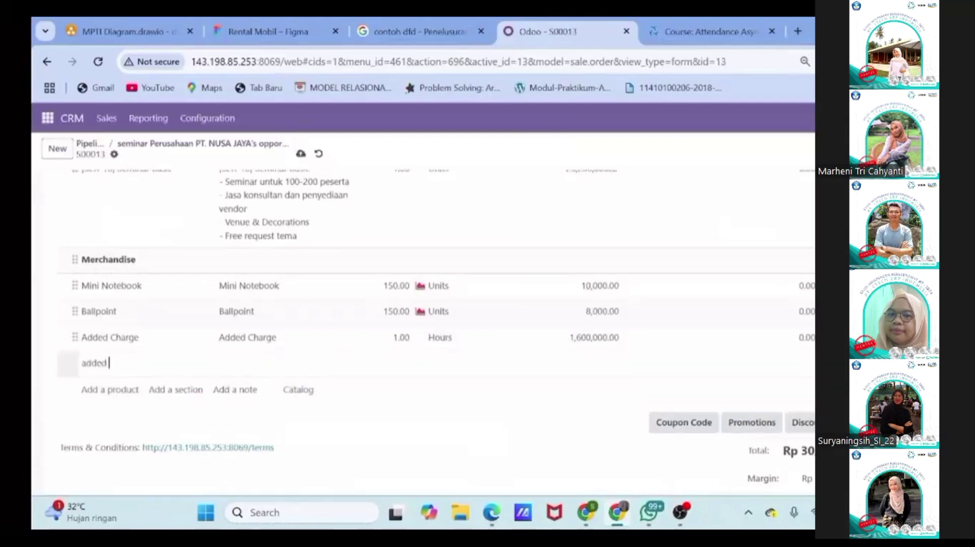
text(charge ditambahkan untuk requst MC dan Live streaming sesuai dengan ketentuan yang diminta)
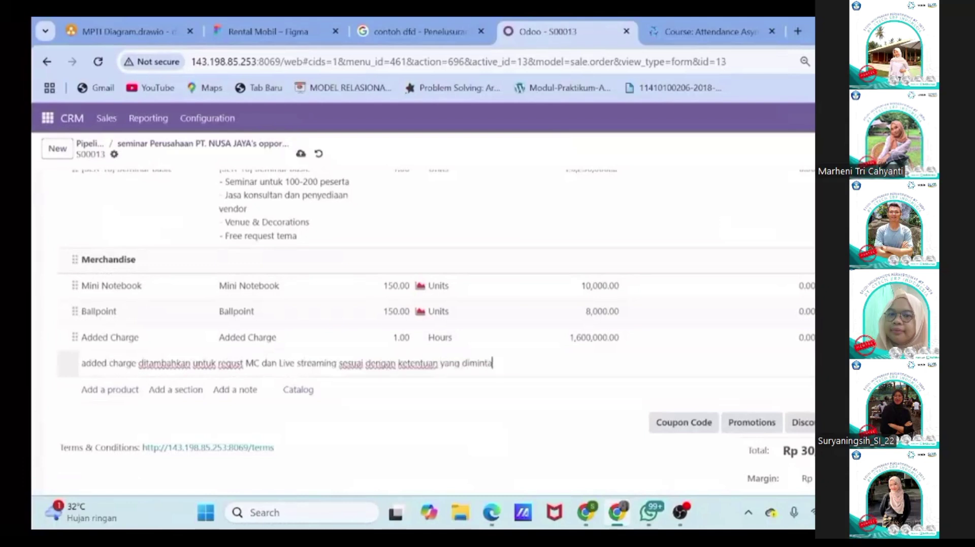
key(Return)
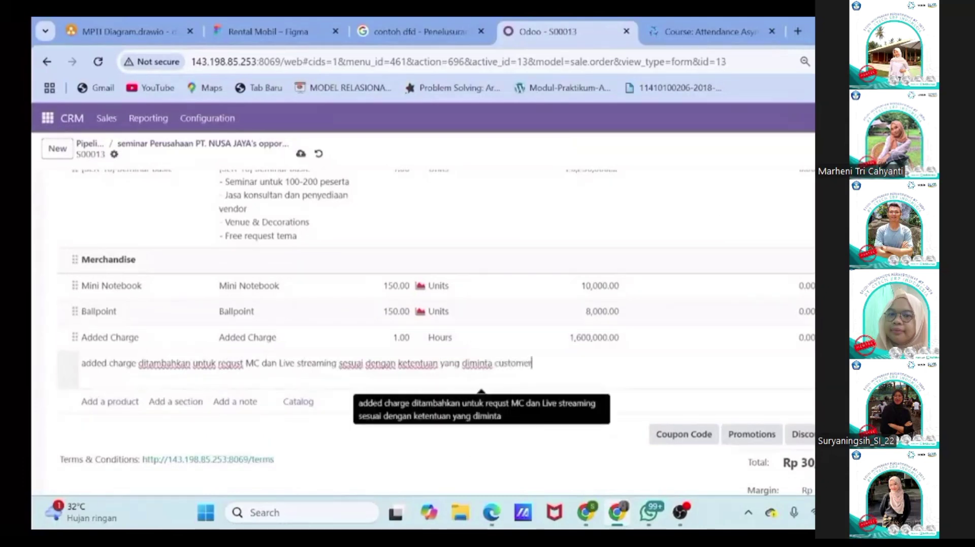
text(customer)
click(398, 431)
scroll(398, 431, up, 2)
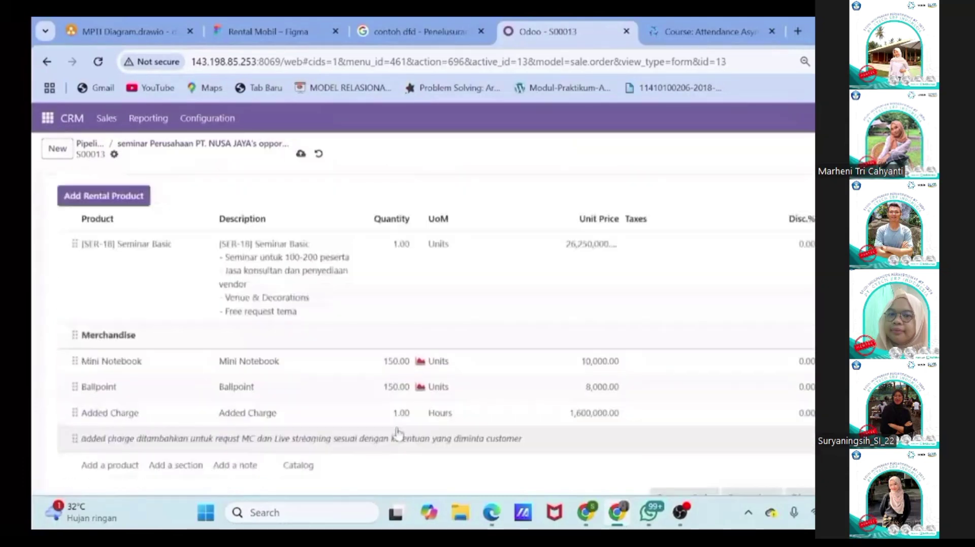
Step: Add rental product [AST-05] Gedung A with a unit price of 0.00
click(128, 196)
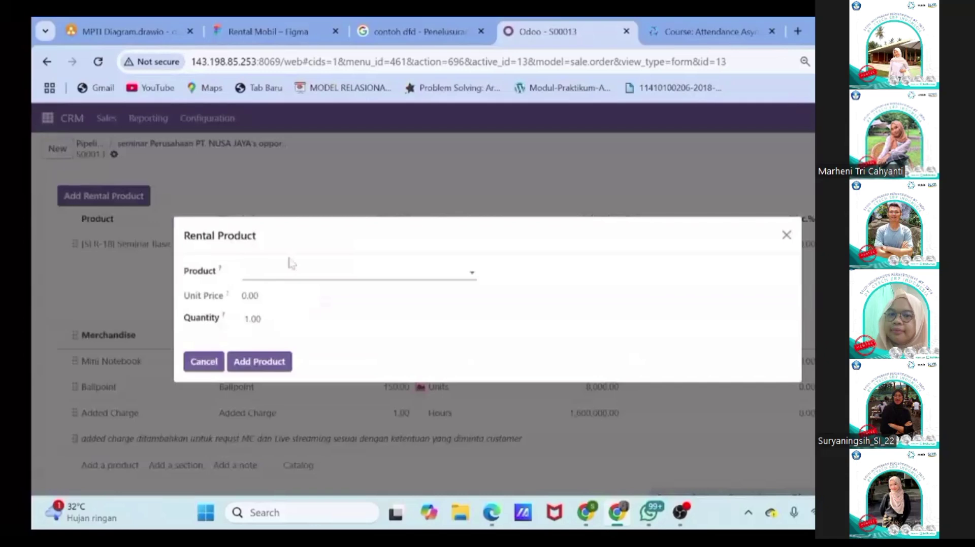
text(gedu)
click(300, 291)
click(259, 361)
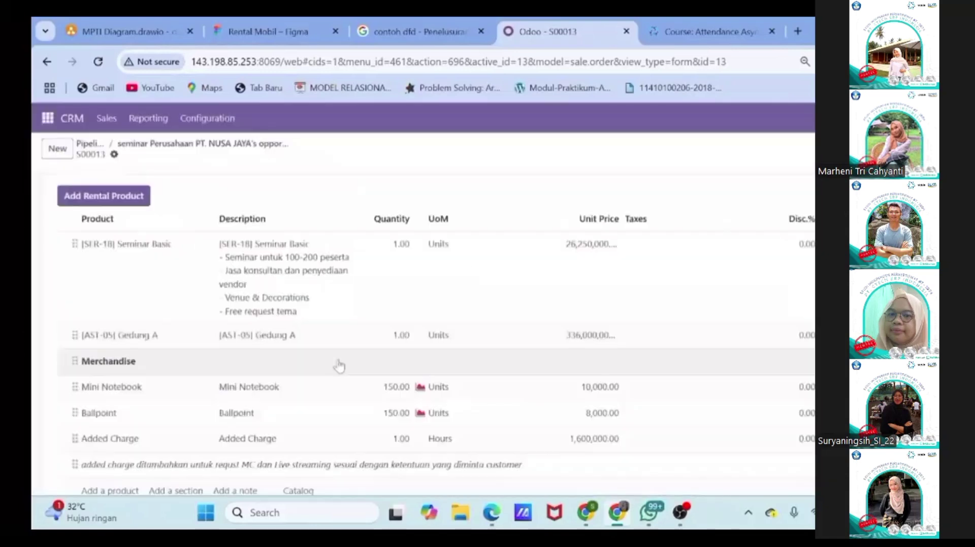
scroll(559, 313, down, 1)
click(559, 313)
text(0)
key(Return)
scroll(559, 274, down, 2)
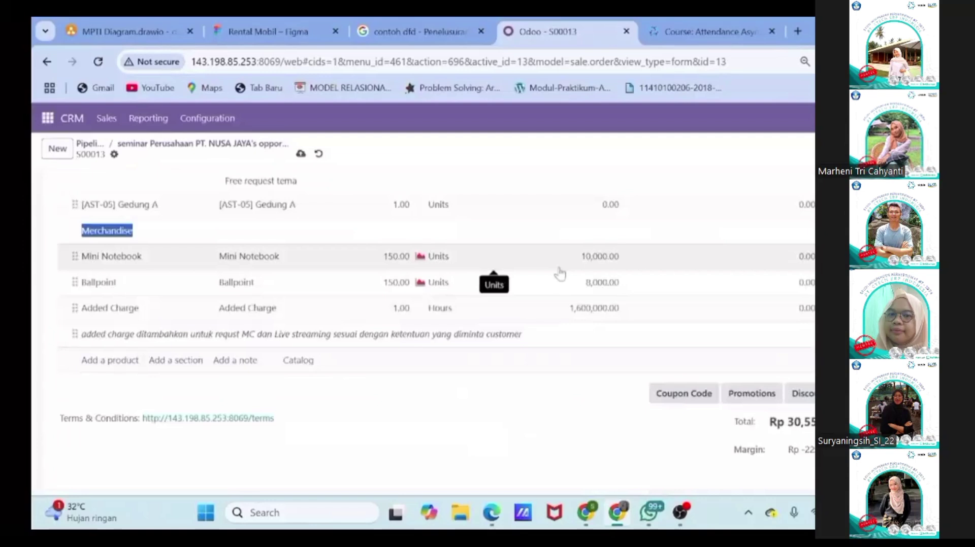
scroll(559, 274, up, 2)
scroll(559, 274, down, 2)
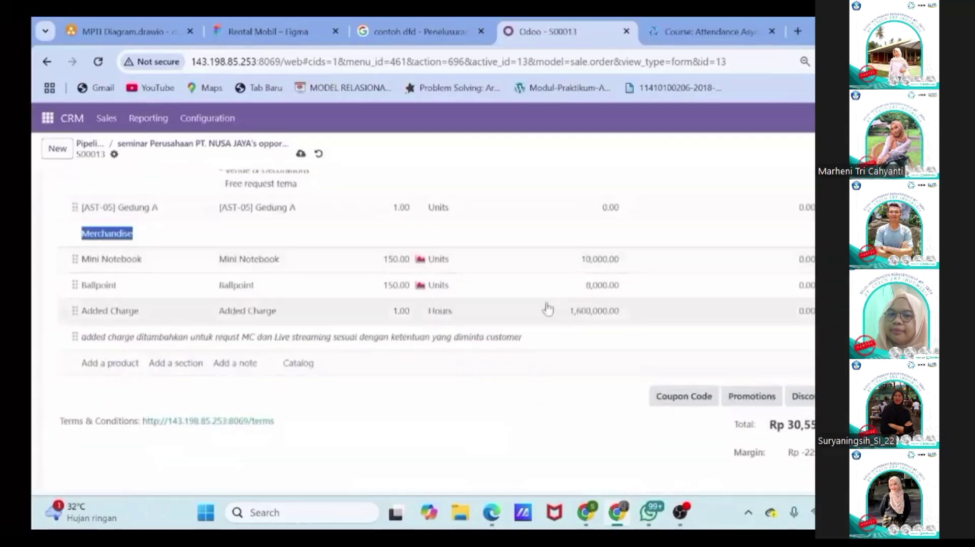
Step: Add a second note line saying the concept will be discussed with the project manager
click(544, 337)
key(Return)
text(Pembahasan terkait konsep ke)
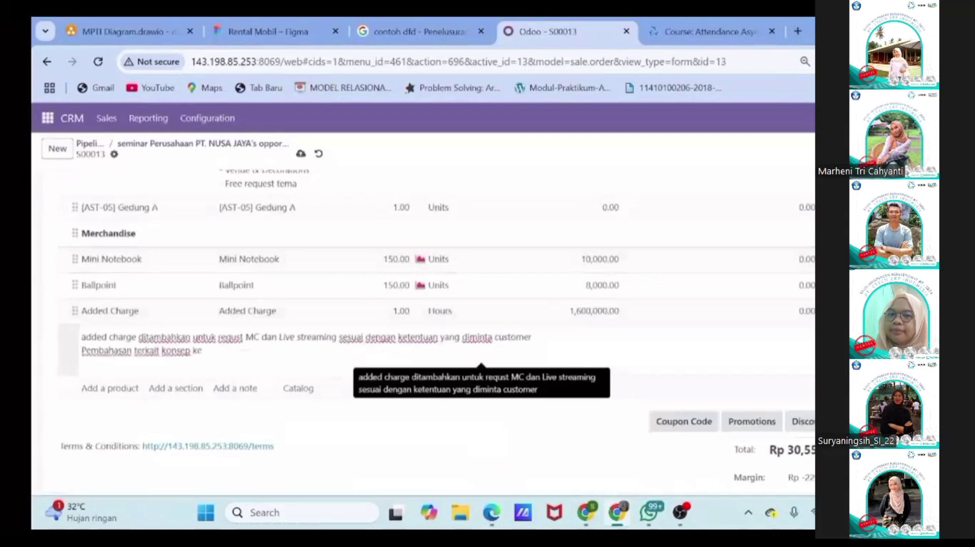
key(BackSpace)
key(BackSpace)
text(acara lebih lanjut akan dibahas dengan )
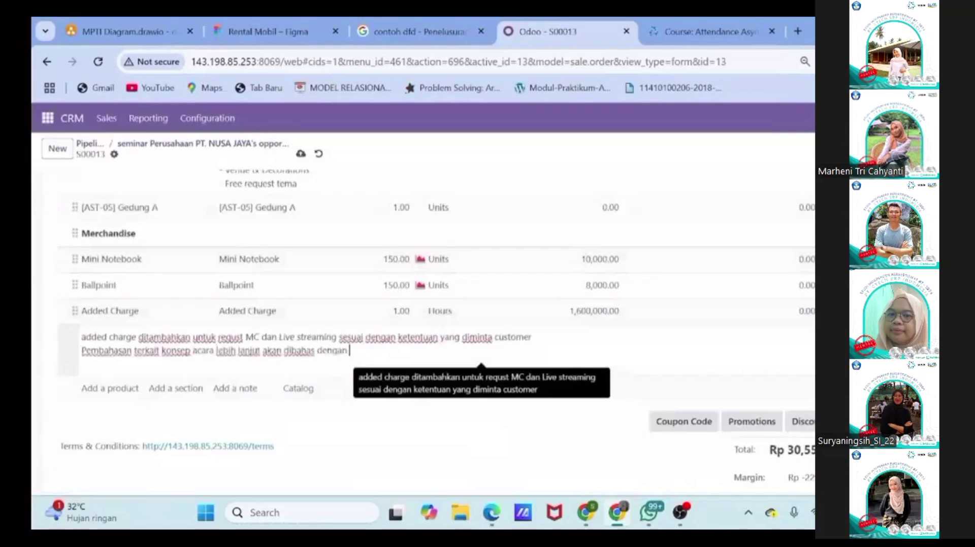
text(manajer project.)
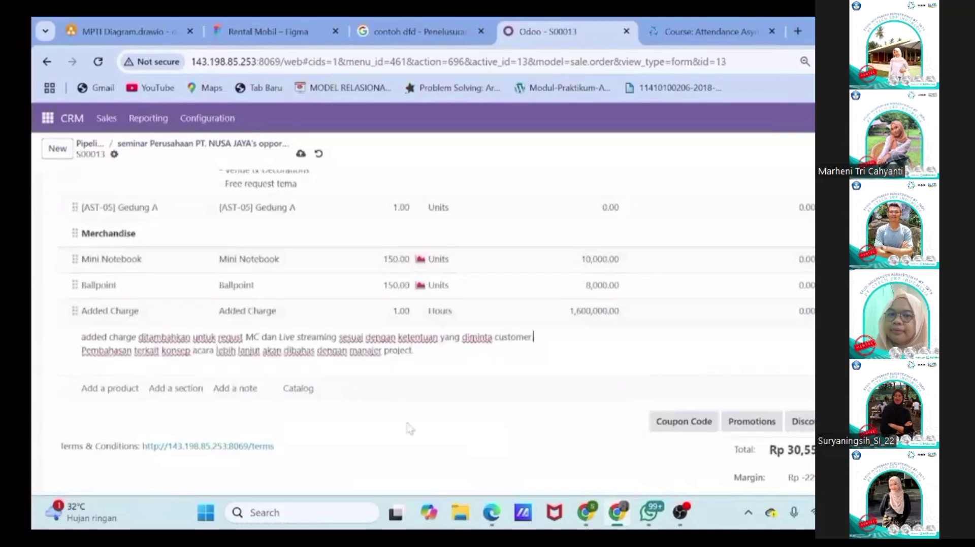
click(427, 419)
Step: Save order S00013 and go back to the CRM pipeline
scroll(245, 300, up, 5)
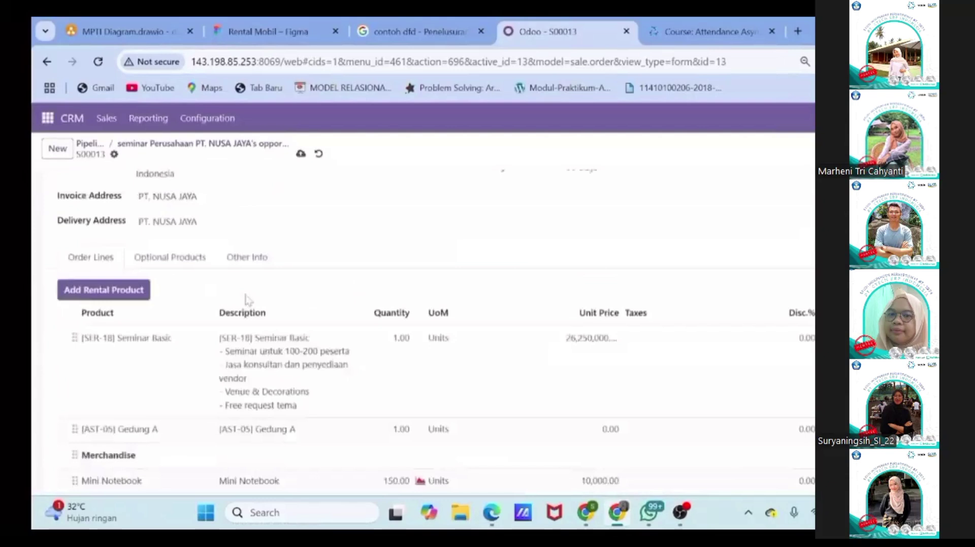
scroll(245, 300, up, 3)
click(84, 189)
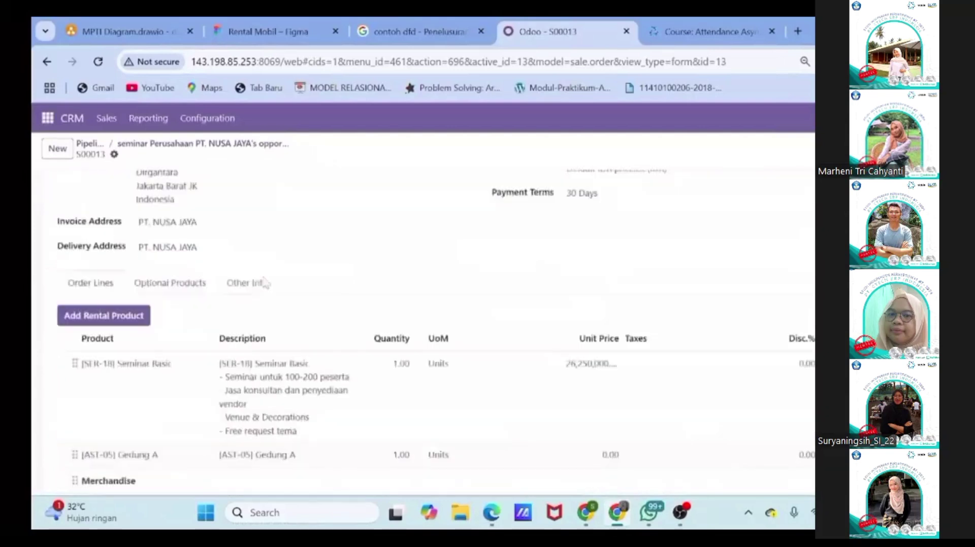
scroll(336, 309, down, 3)
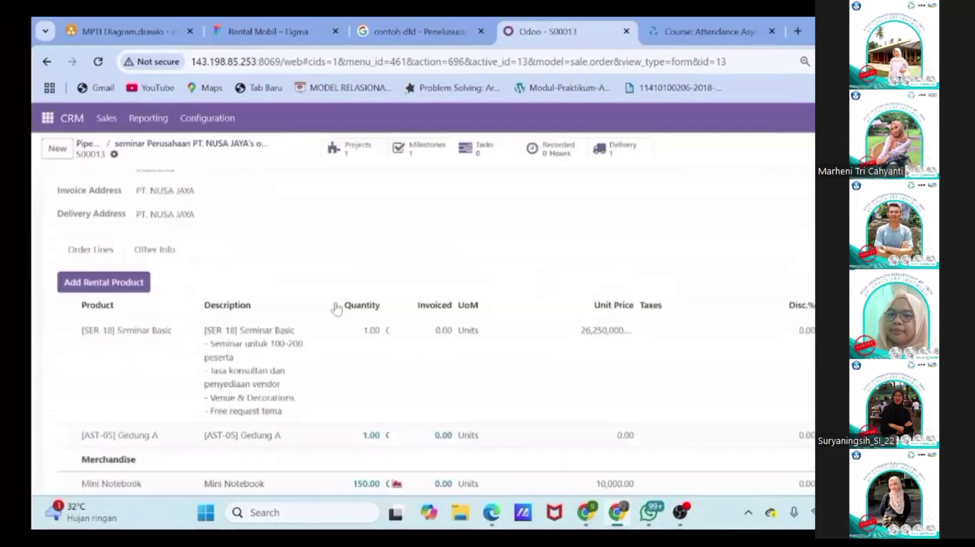
scroll(336, 309, up, 3)
click(87, 144)
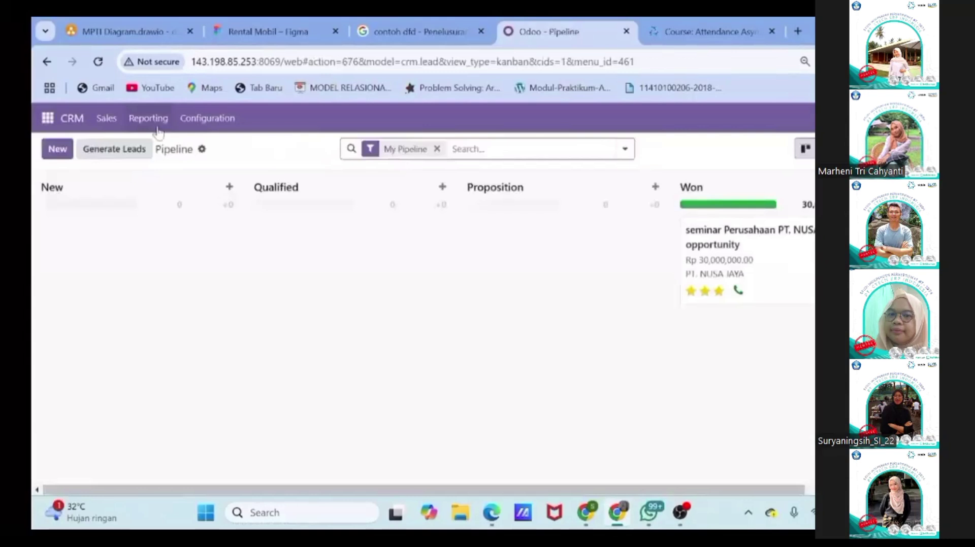
Step: Bring up the Odoo apps menu while viewing confirmed order S00013
click(47, 118)
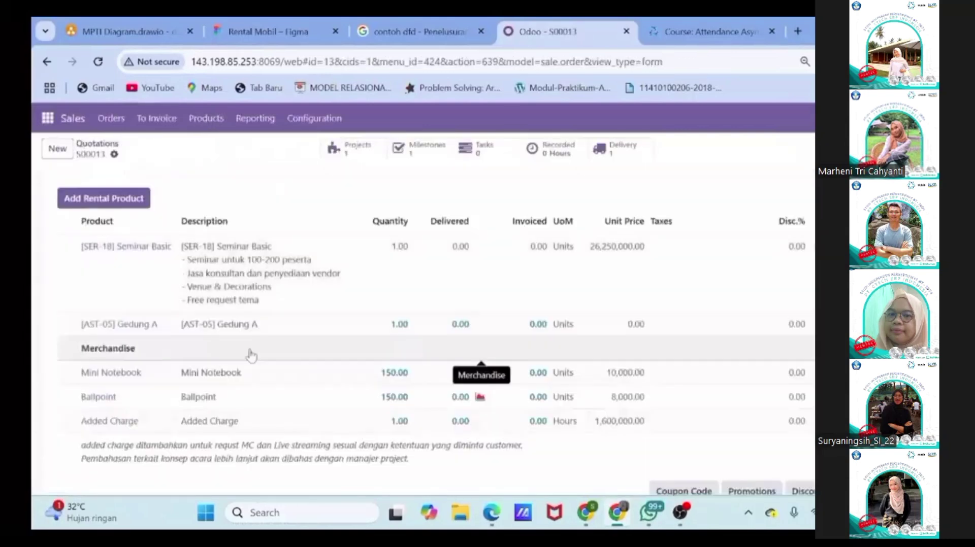
scroll(252, 354, up, 5)
scroll(252, 356, down, 2)
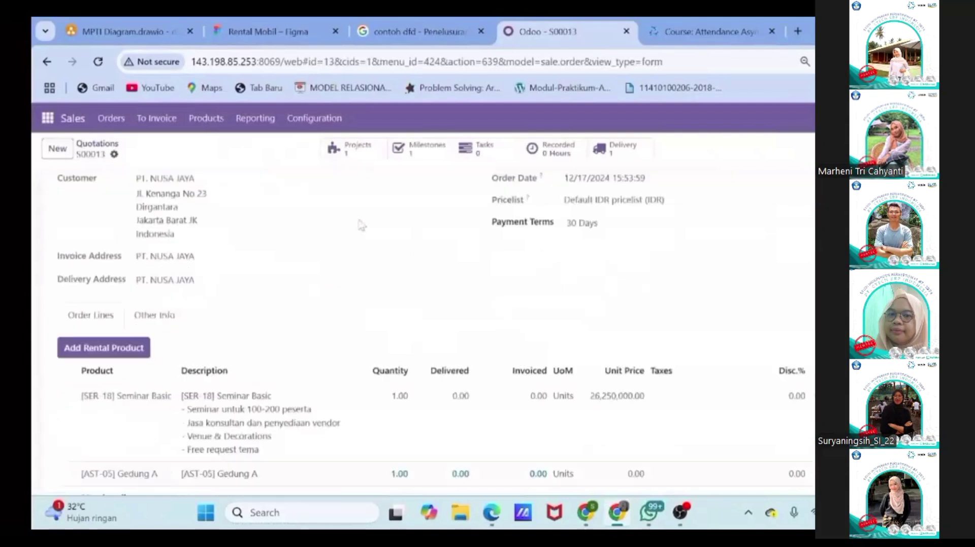
click(47, 121)
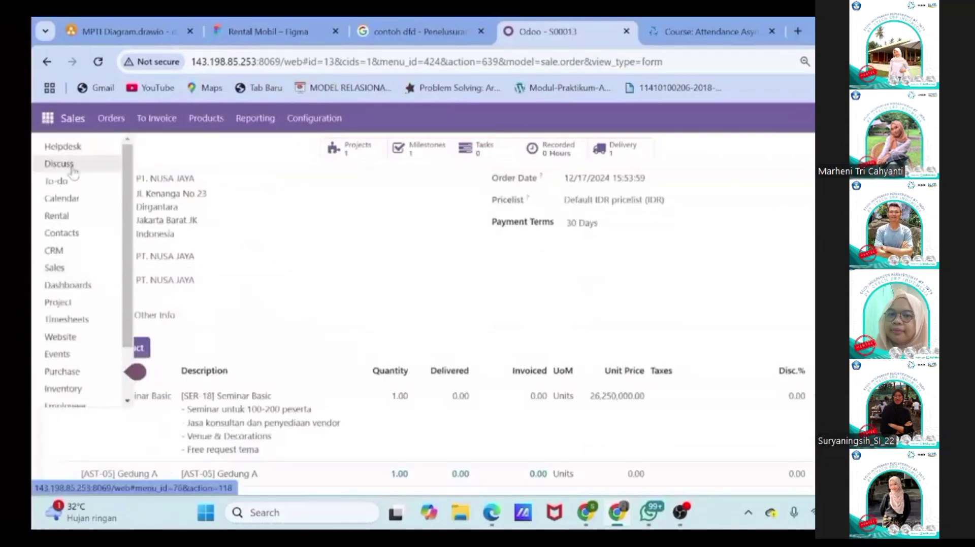
Step: In #exhibitone, mention the project manager and post the handover on SO S00013 for PT. NUSA JAYA
click(59, 164)
text(@)
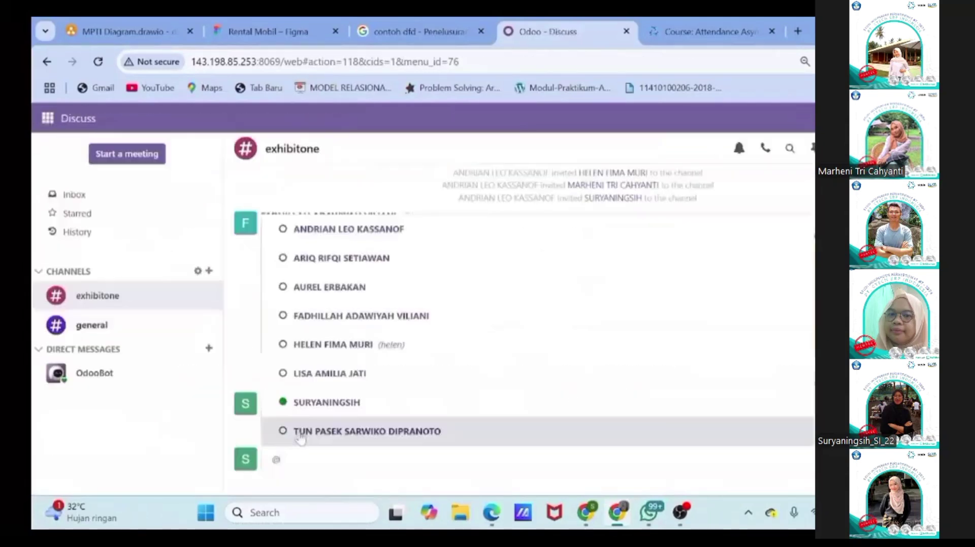
click(300, 431)
text(Selamat siang divisi projec)
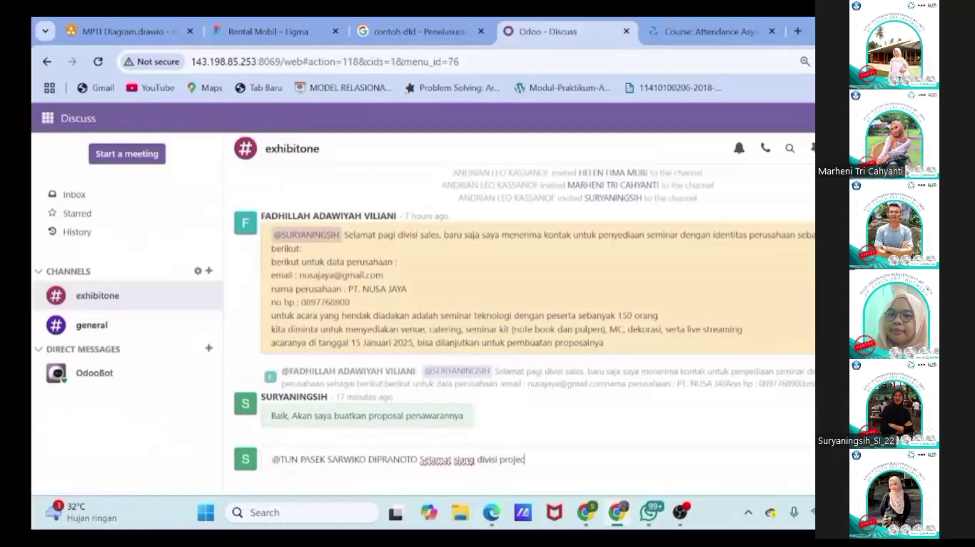
text(t, Saya sudah melakukan penawaran denga)
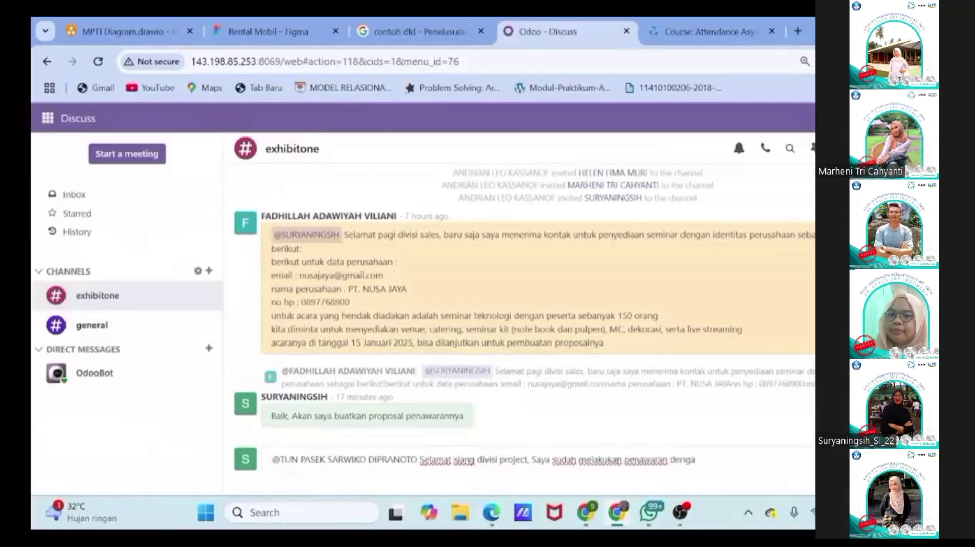
text(n Customer PT.NUSA JAYA untuk acara Seminar perusahaan. Saya sudah)
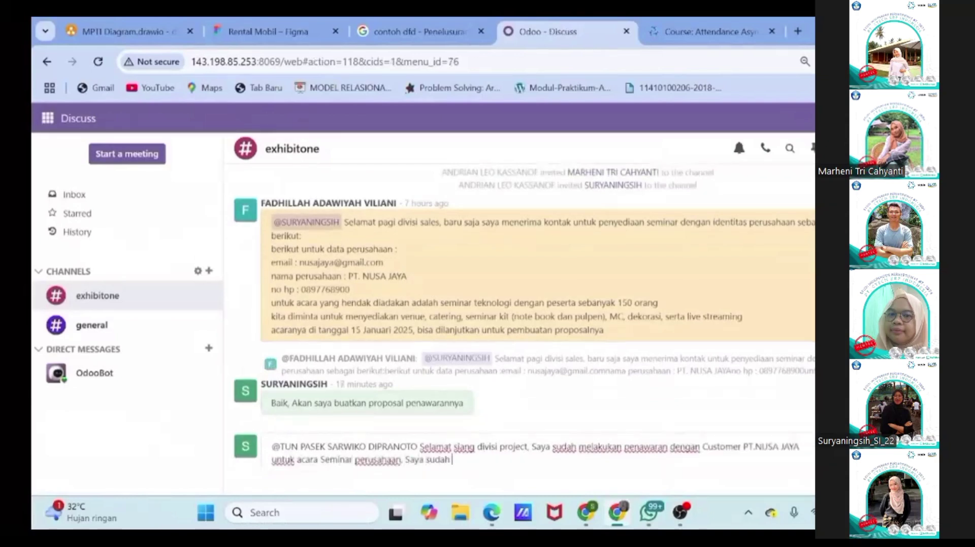
text( membuat SO dengan kode SO00)
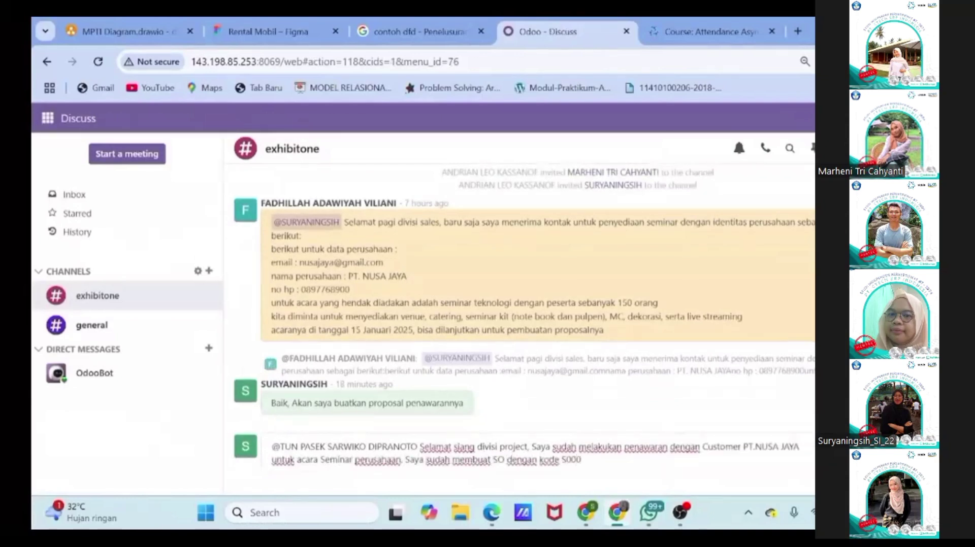
text(an bisa di cek dan melanjutkan tugas pr)
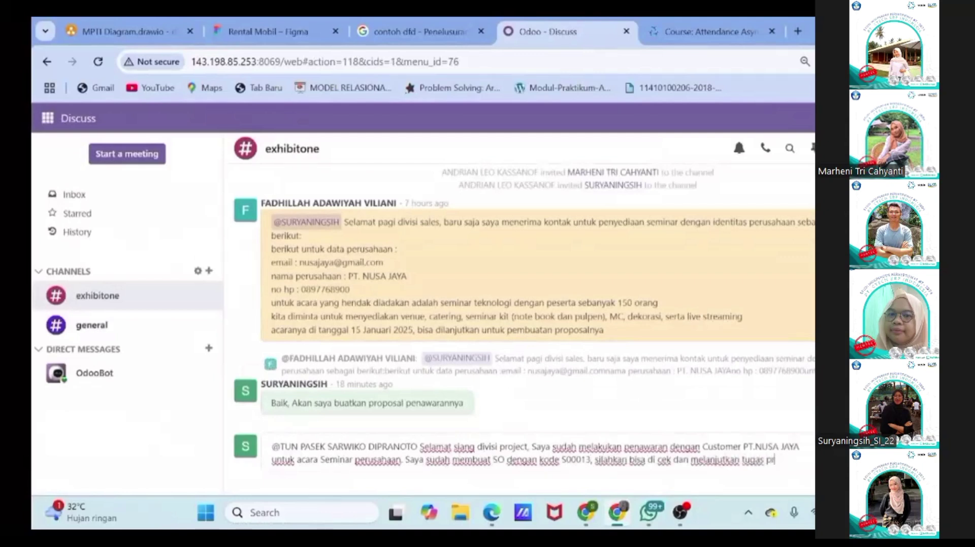
text(ojroje)
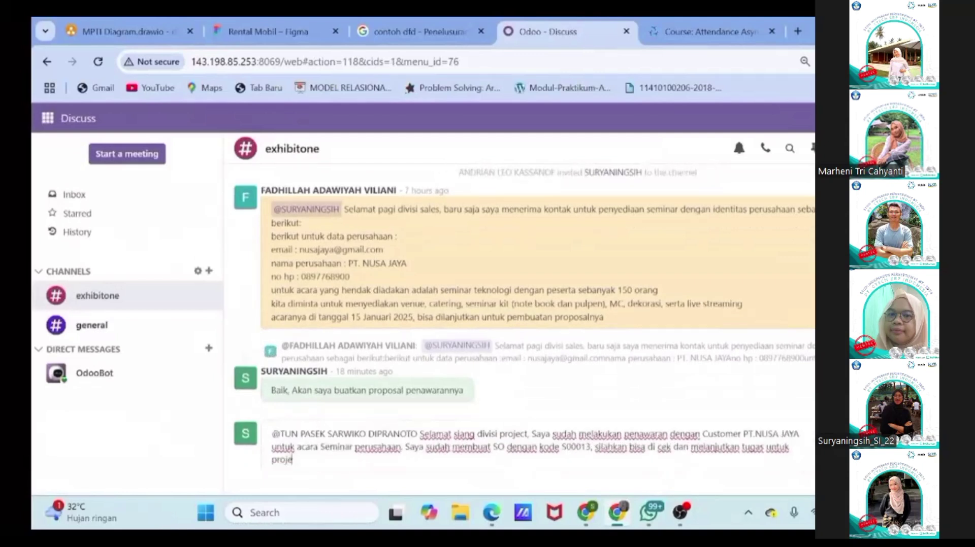
text(ct tersebut)
key(Return)
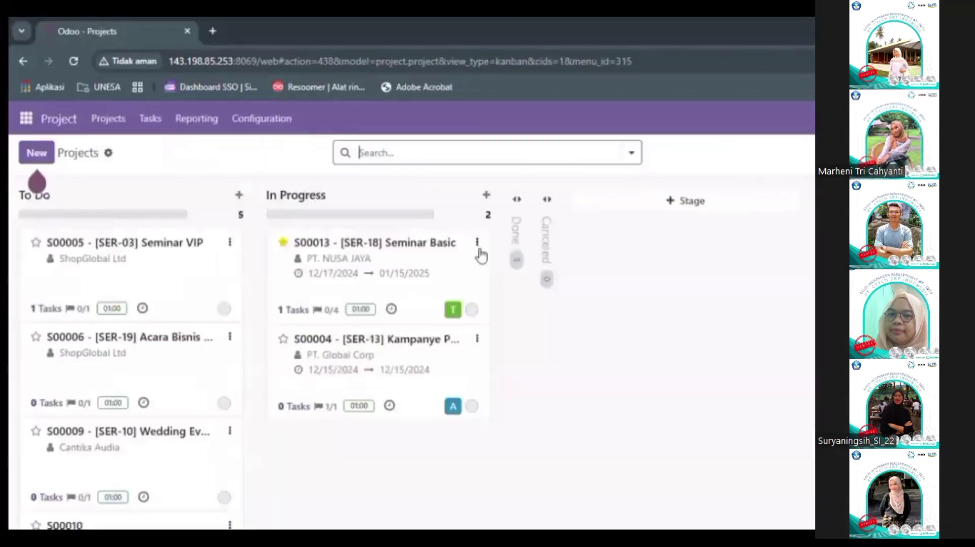
Step: Set project S00013's planned dates to 12/17/2024–01/15/2025 in its settings
click(477, 244)
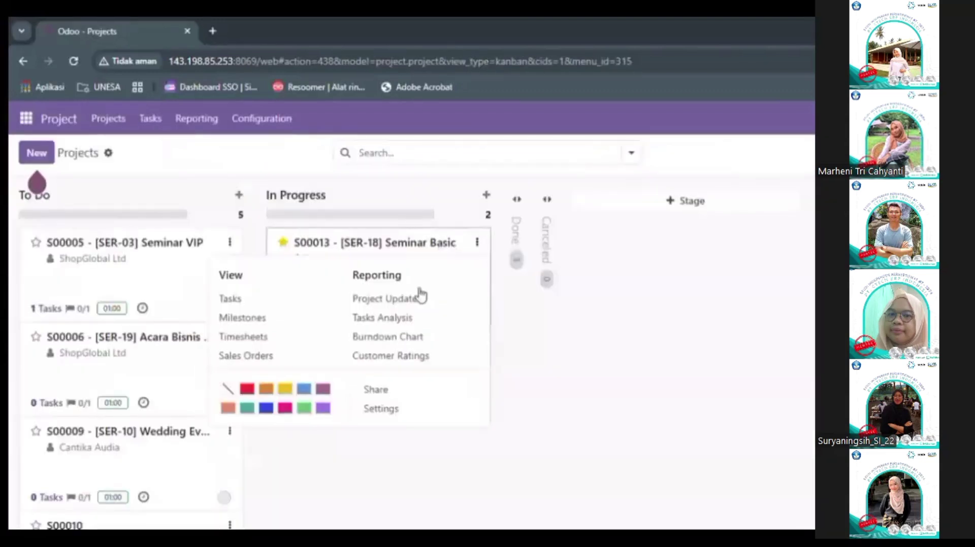
click(390, 411)
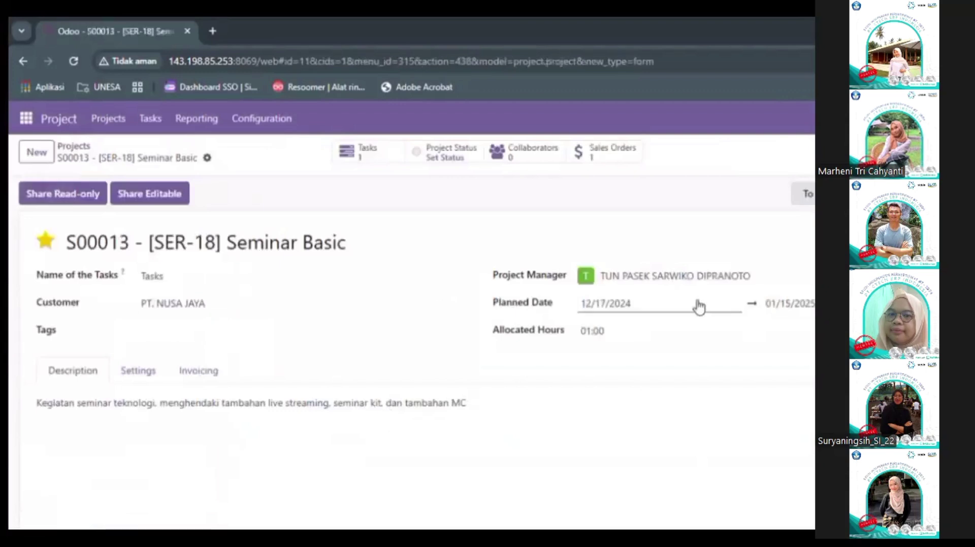
click(416, 414)
click(675, 300)
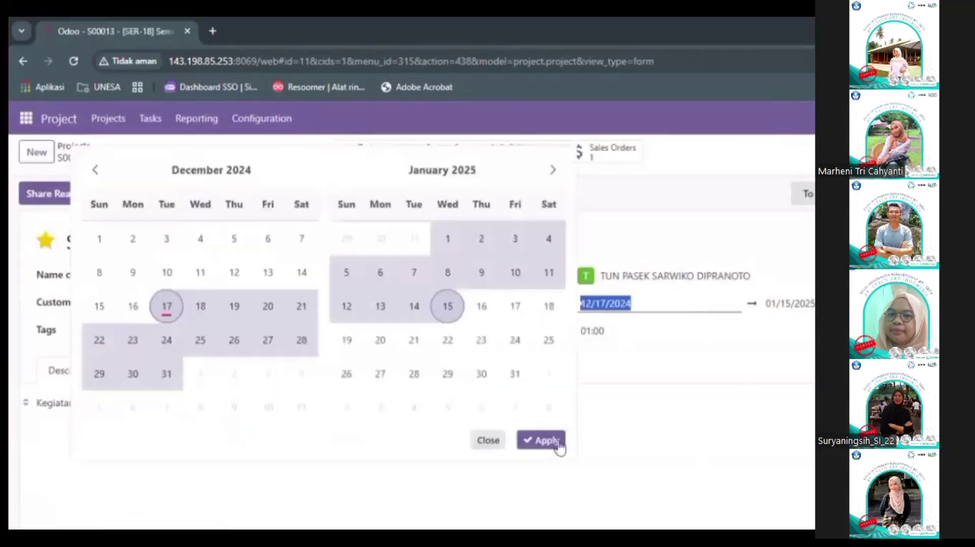
click(555, 444)
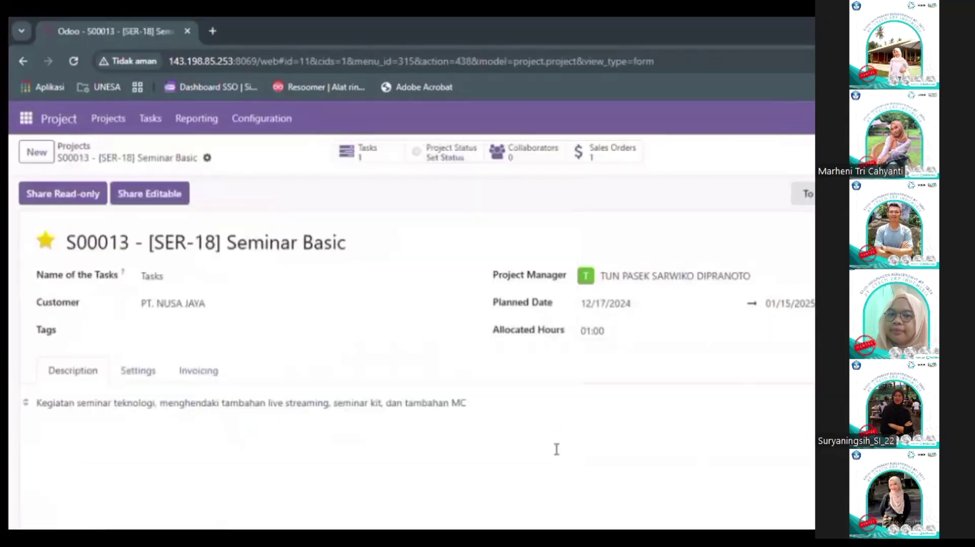
click(85, 152)
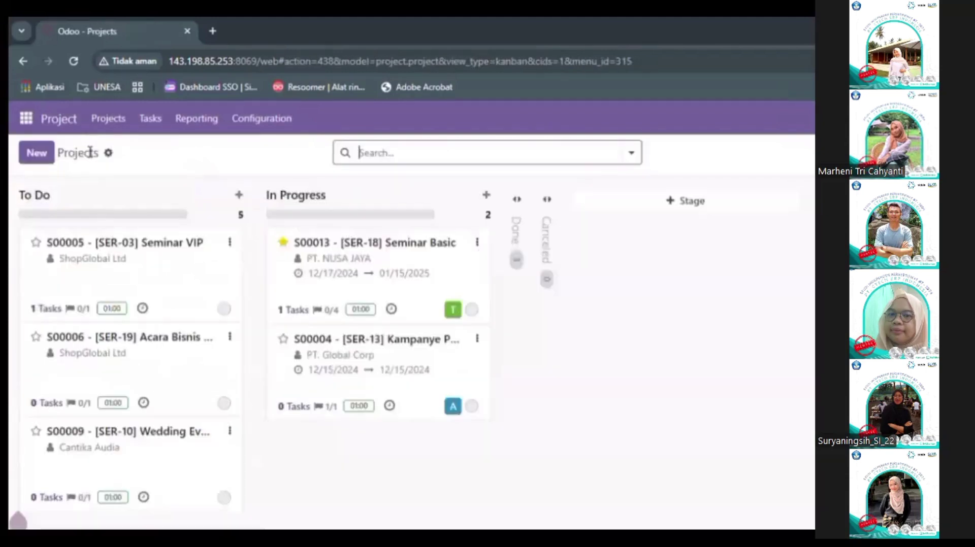
Step: Review the S00013 project's milestones, then reopen its options from the overview
click(478, 243)
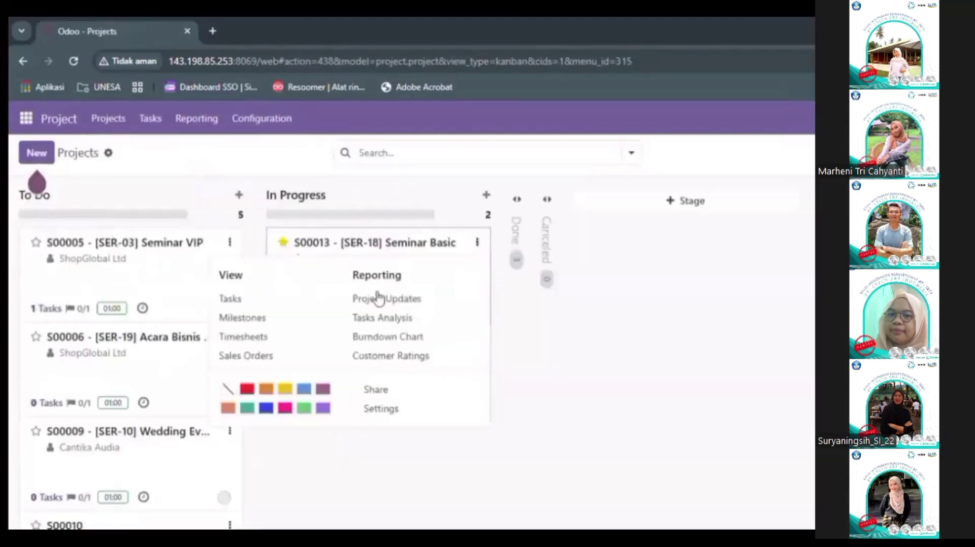
click(289, 325)
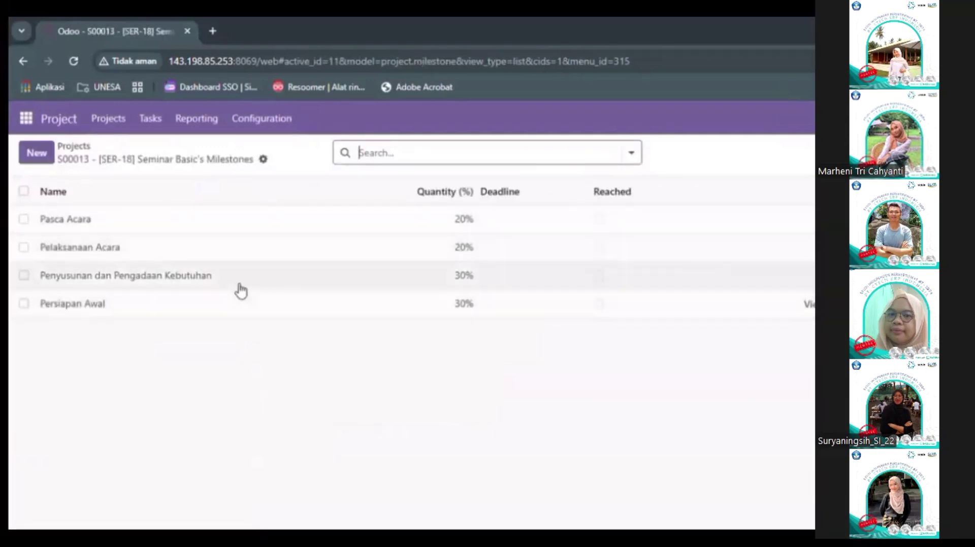
click(88, 148)
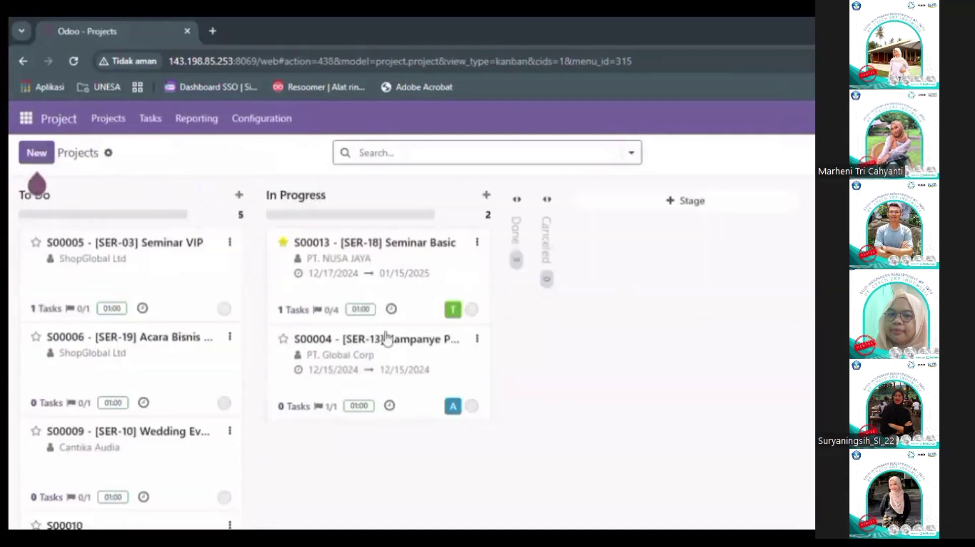
click(478, 244)
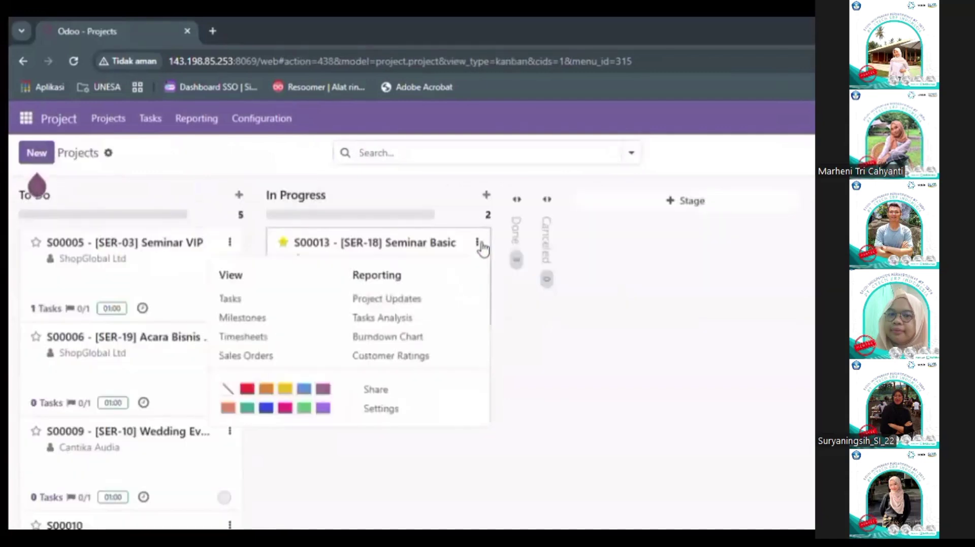
Step: Create assigned To Do tasks Penyiapan Seminar Kit and Pengadaan MC in project S00013
click(261, 303)
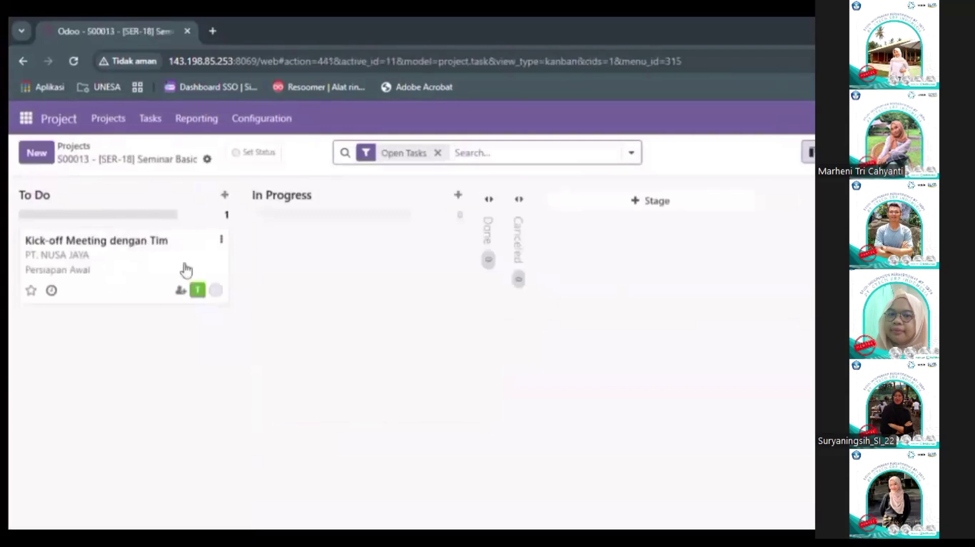
click(36, 154)
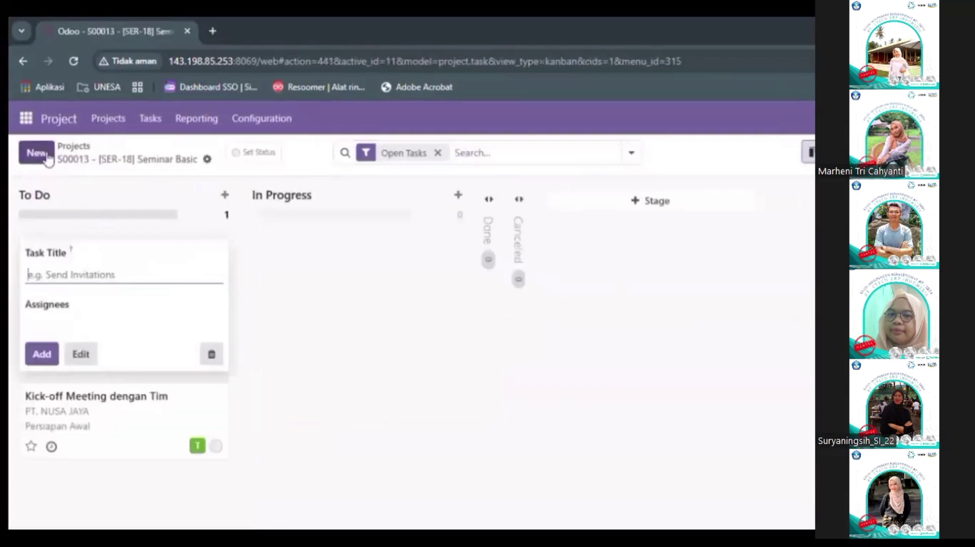
text(Penyiapan Seminar Kit)
click(118, 328)
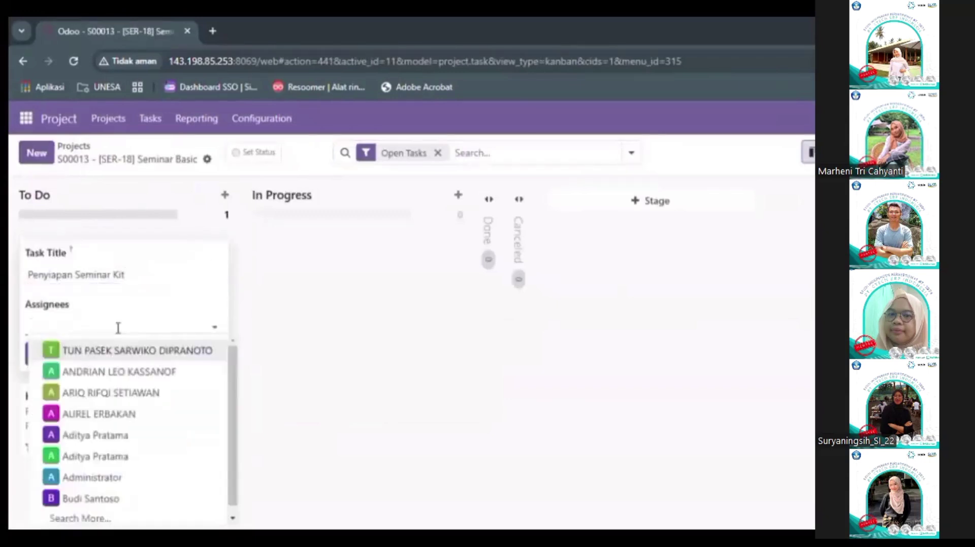
text(h)
click(109, 371)
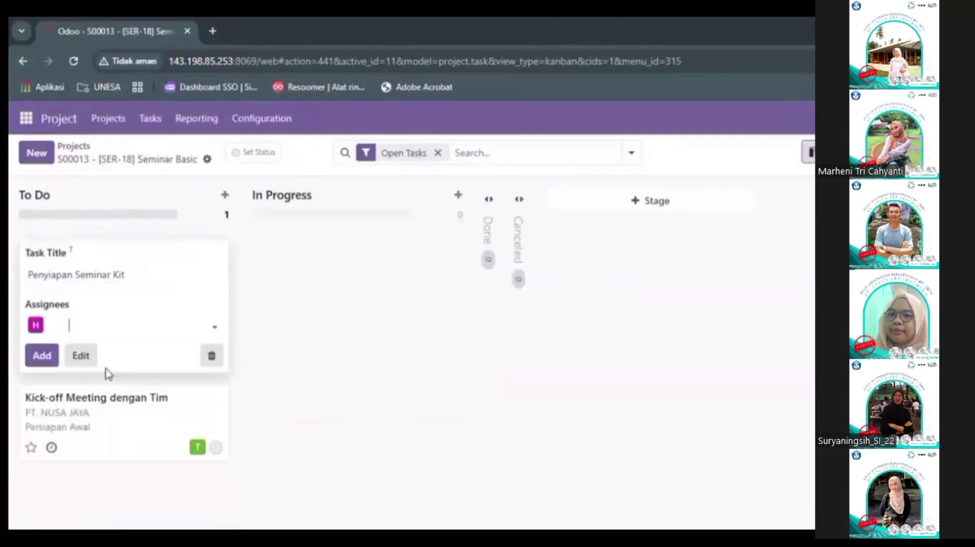
click(43, 356)
text(Pengadaan MC)
click(89, 329)
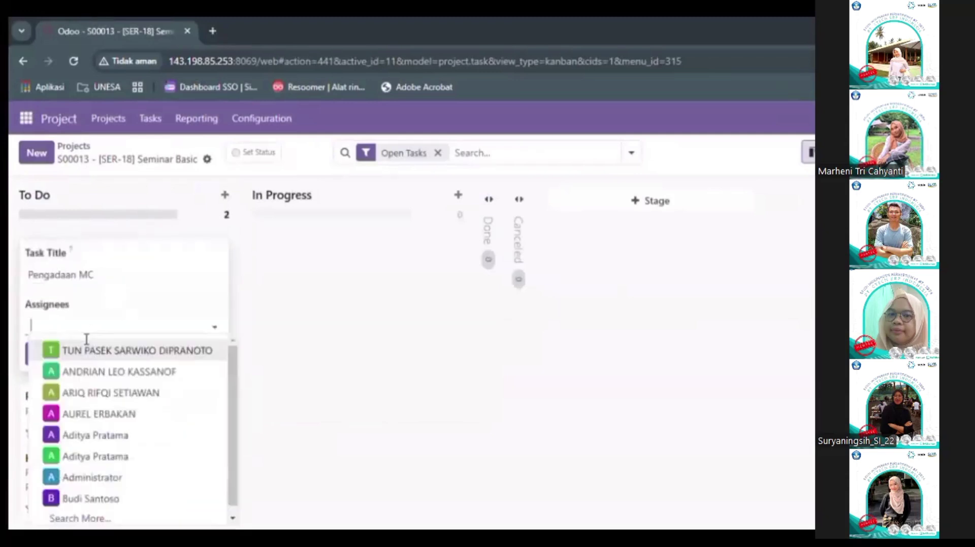
click(108, 393)
click(41, 354)
Step: Add assigned tasks Penyusunan Timeline Acara and Pengadaan Catering, and begin Persiapan Venue & Decoration
text(Penyusunan Timeline Acara)
click(58, 324)
click(109, 350)
click(42, 355)
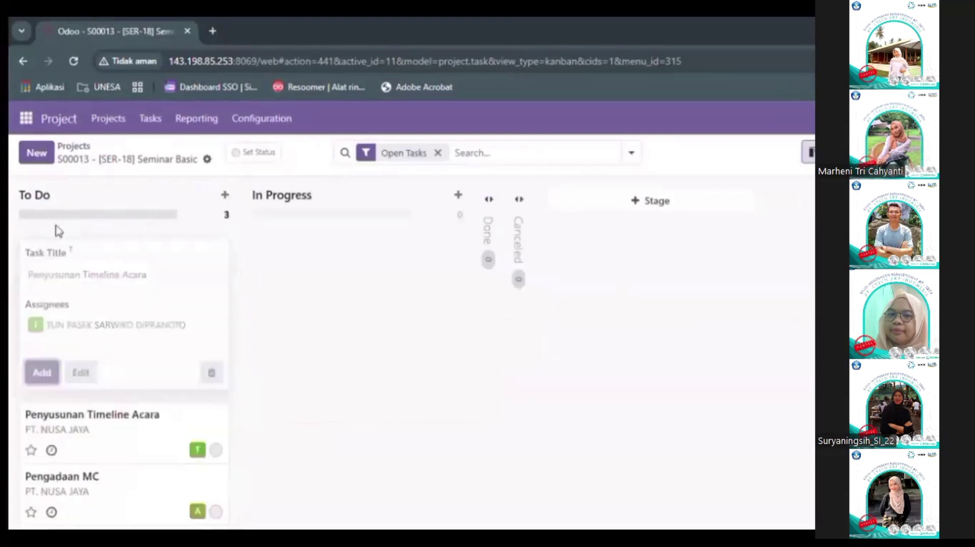
text(Pengadaan Catering)
click(62, 330)
text(Mar)
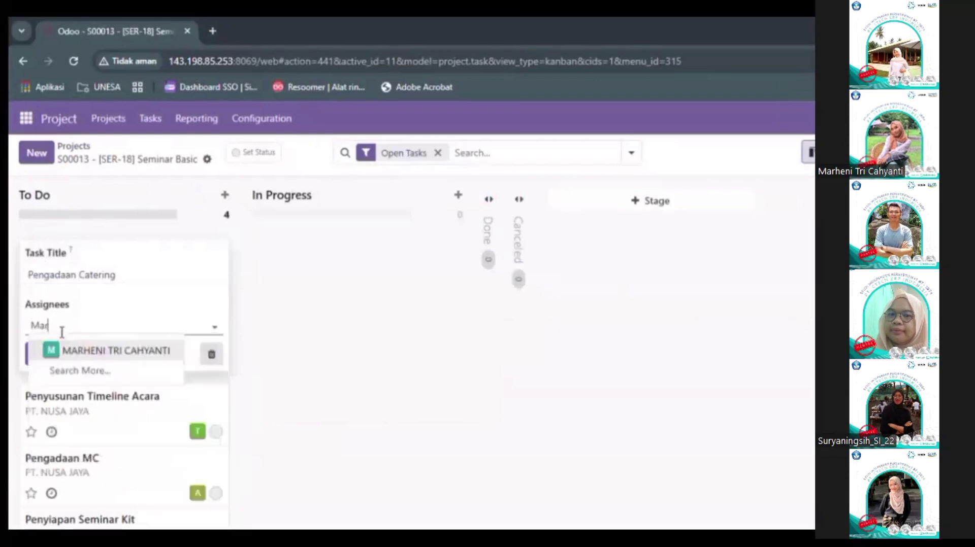
click(109, 349)
click(41, 354)
text(Persiapan Venue & Decoratio)
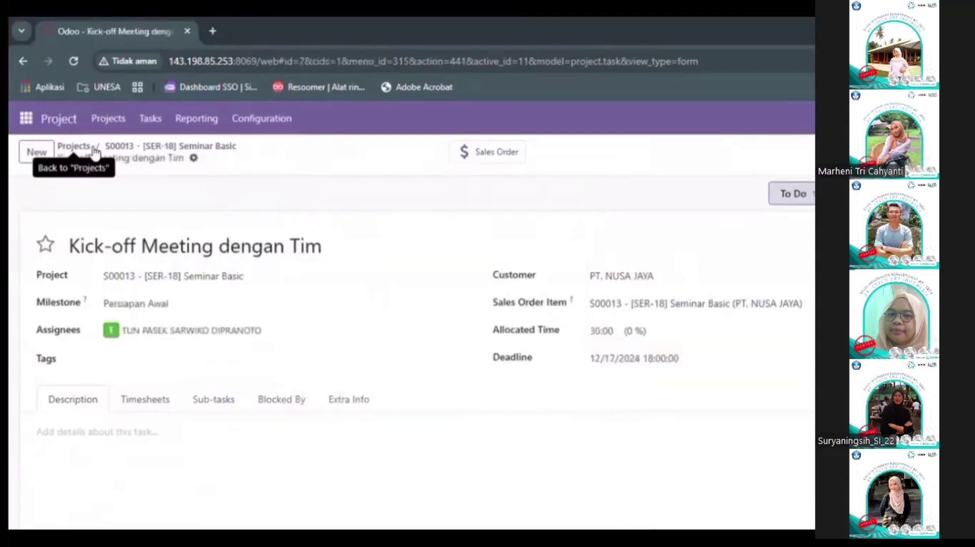
Step: Check the Pasca Acara milestone's tasks, then return to the S00013 task board
click(71, 146)
click(274, 319)
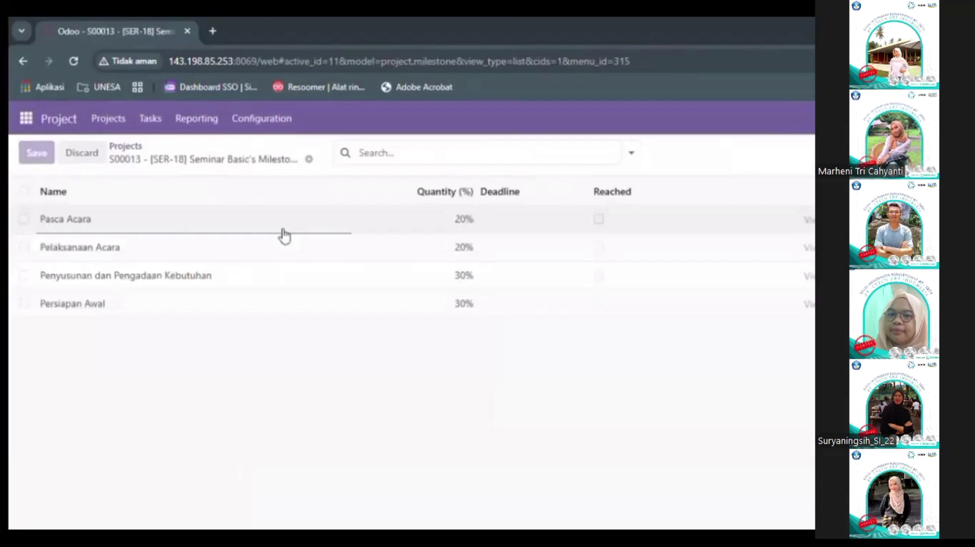
click(810, 220)
click(477, 242)
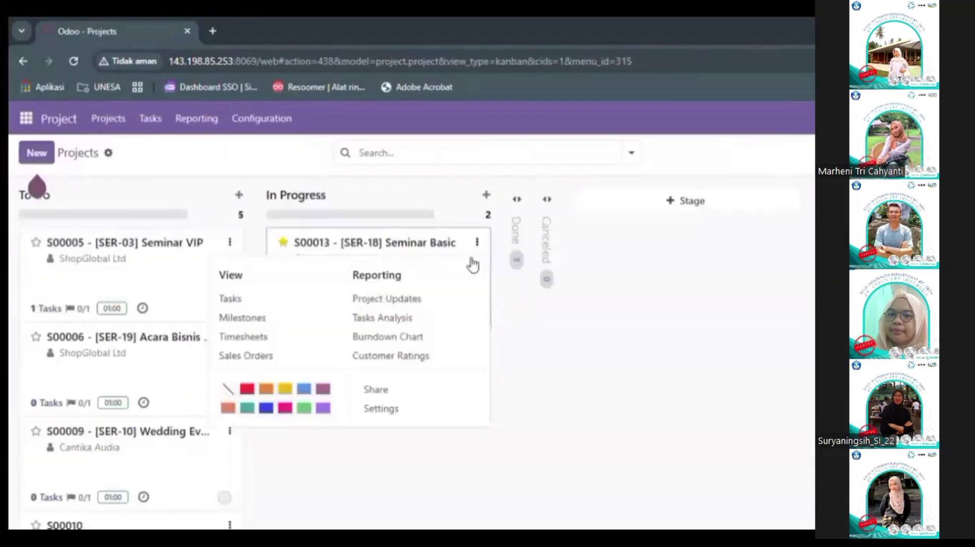
click(285, 311)
Step: Move Penyusunan Timeline Acara into Done and group the tasks by milestone
click(500, 211)
drag(139, 361, 584, 346)
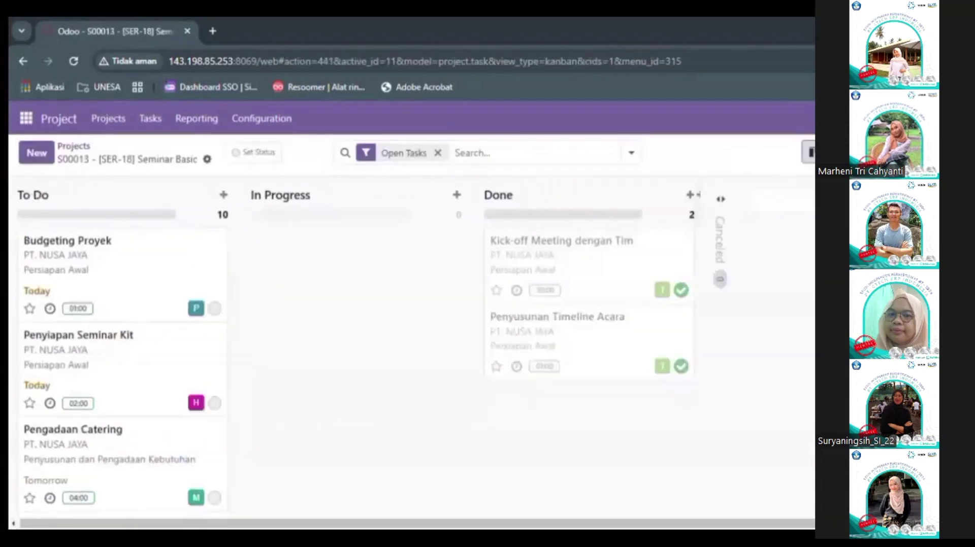
scroll(355, 355, down, 8)
click(631, 153)
click(361, 271)
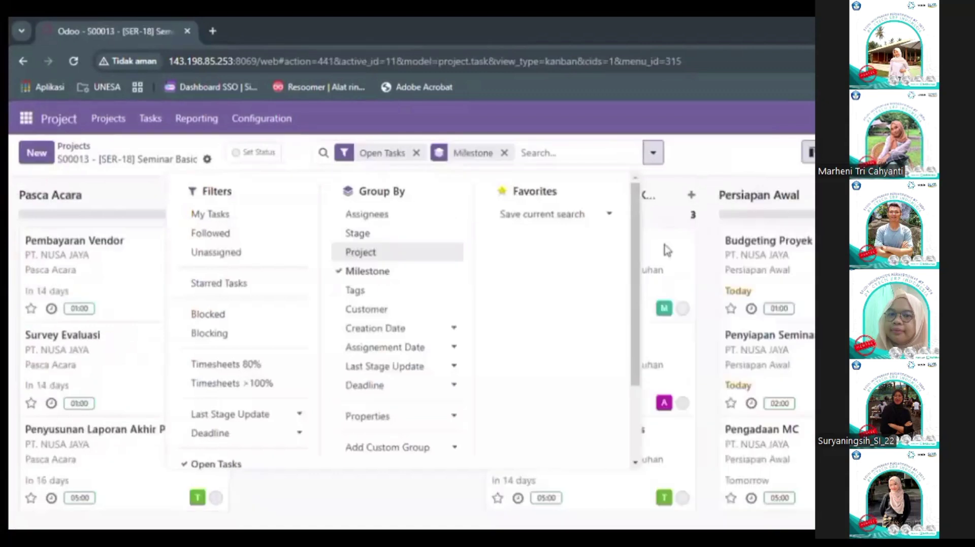
click(666, 250)
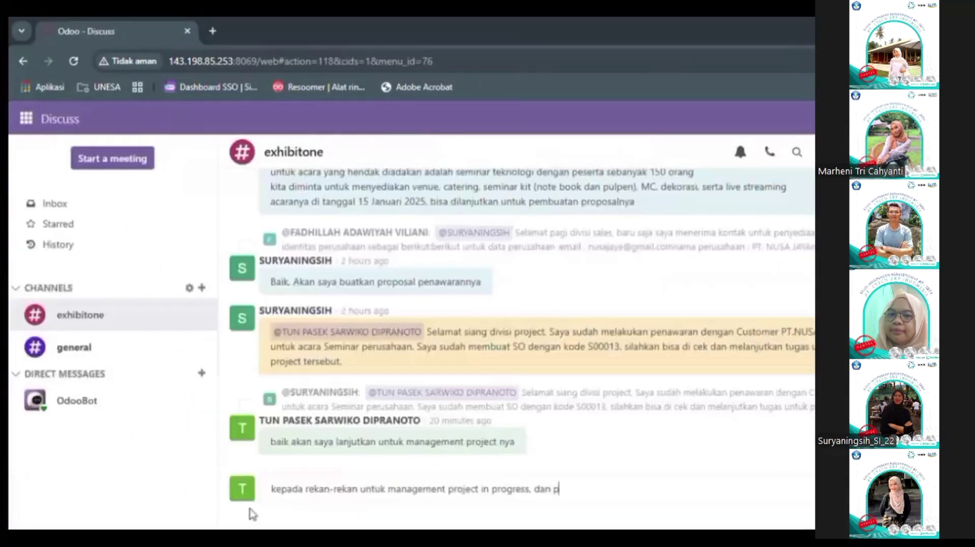
Step: Post the message about task assignments and deadlines in #exhibitone, then open Accounting
text(embagian tugas sudah saya buatkan, bagi rekan-rekan bisa disesuaikan dengan deadline yang ada agar tidak terjadi permasalahan dalam e)
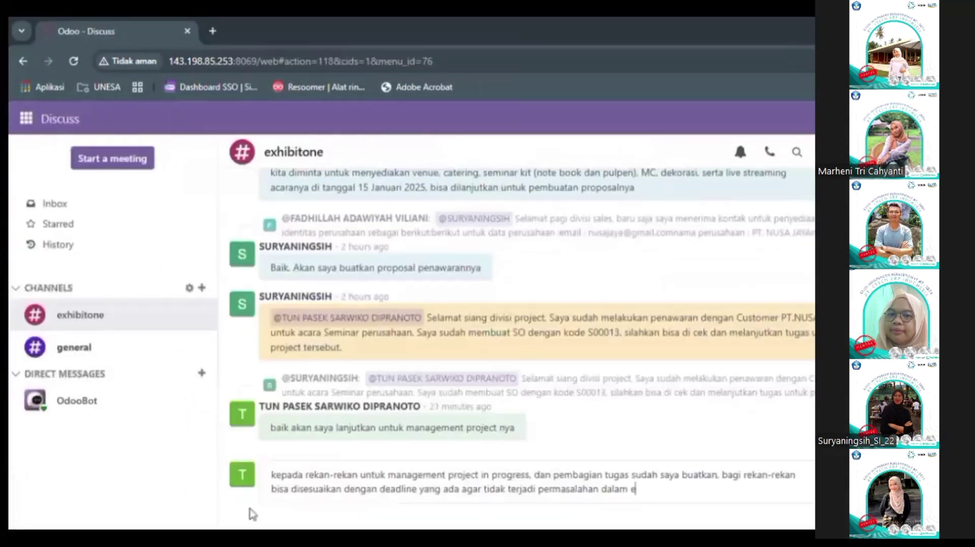
text(ksekusi acara nantinya)
key(Return)
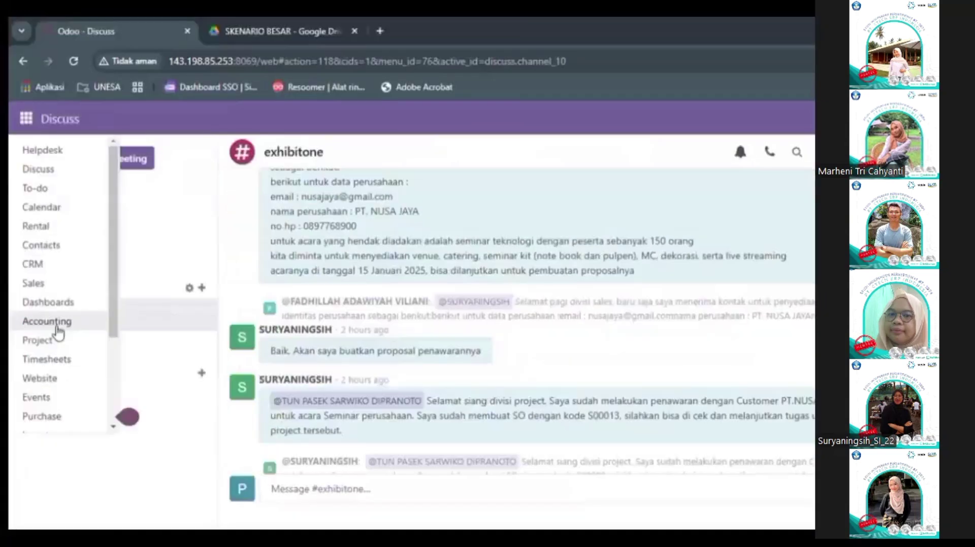
click(55, 325)
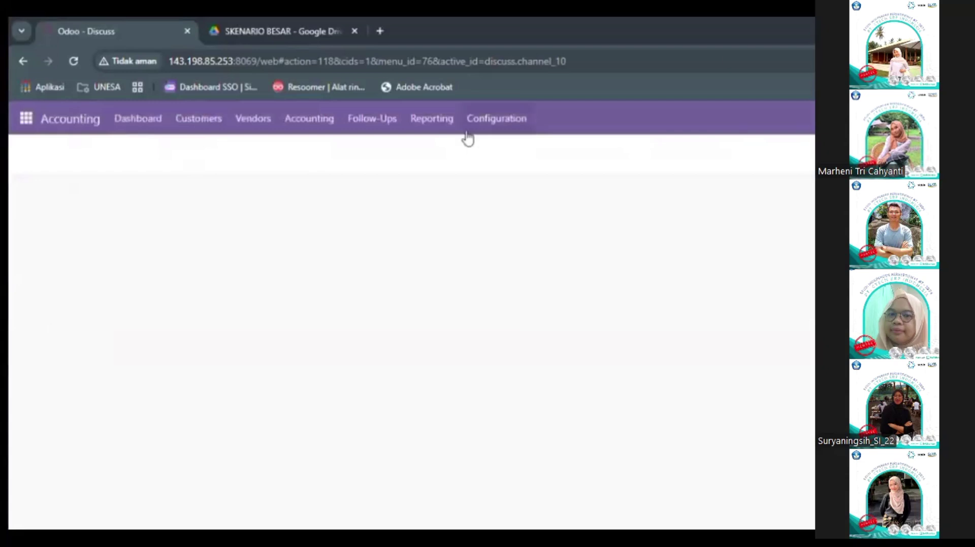
Step: Create a new budget named 'BUDGET S00018 - PT NUSA JAYA' and set its period
click(320, 131)
scroll(363, 351, down, 2)
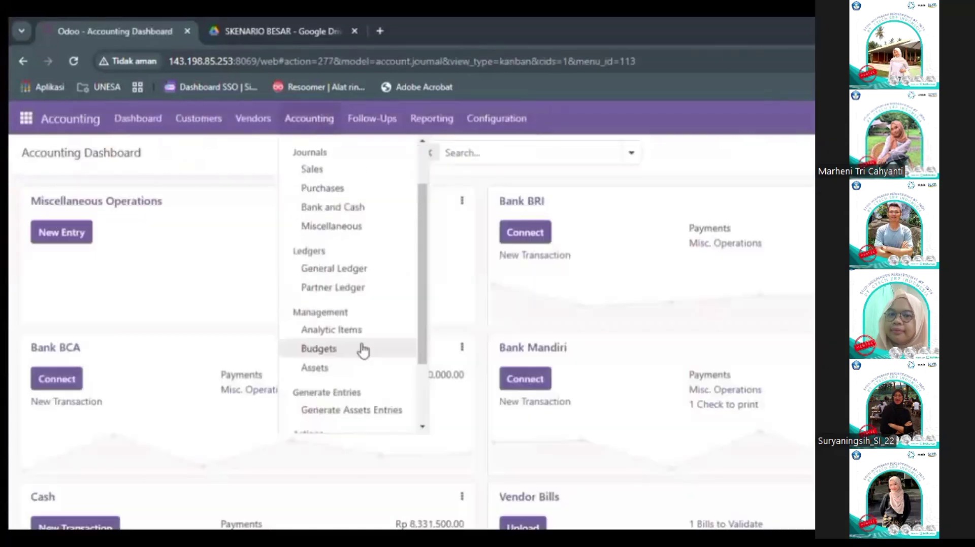
click(362, 349)
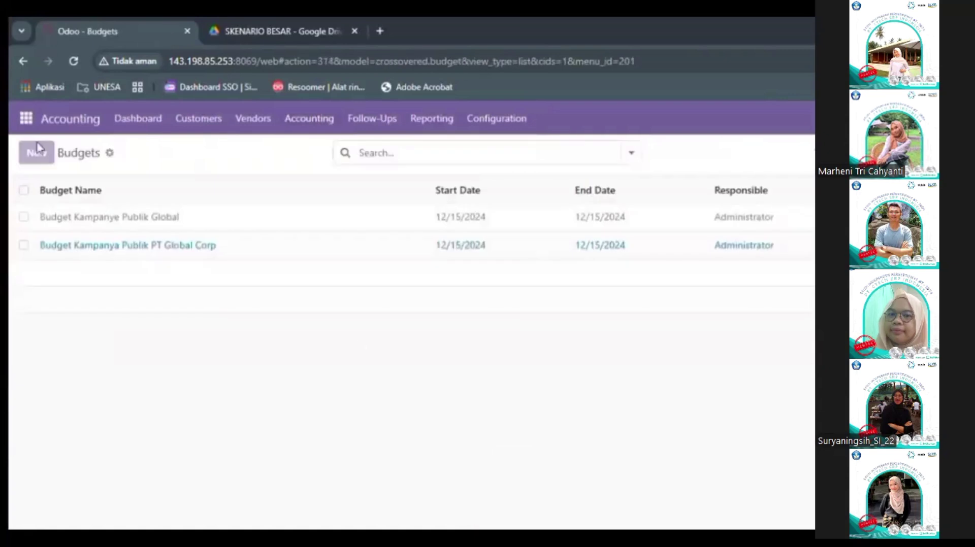
click(37, 152)
text(BUDGET)
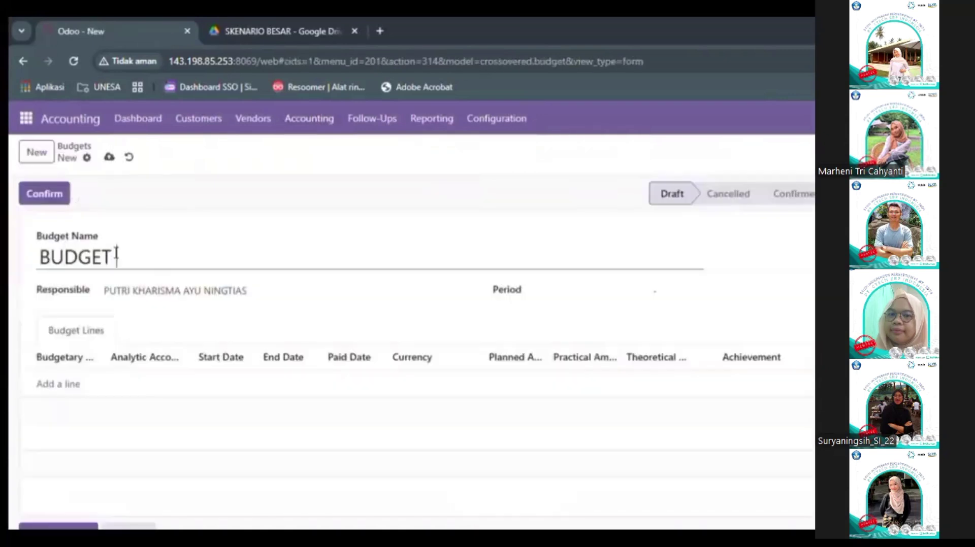
text( S00018 - PT)
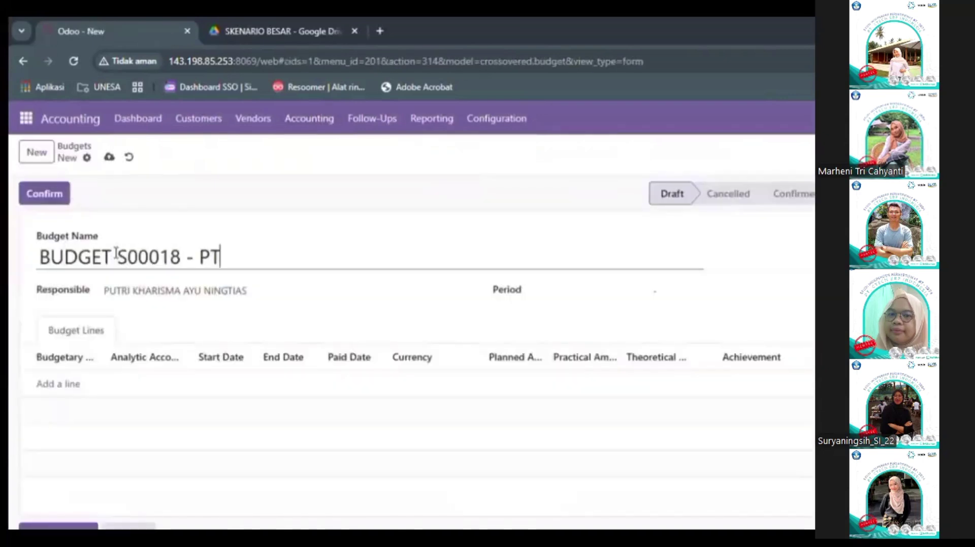
text( NUSA JAYA)
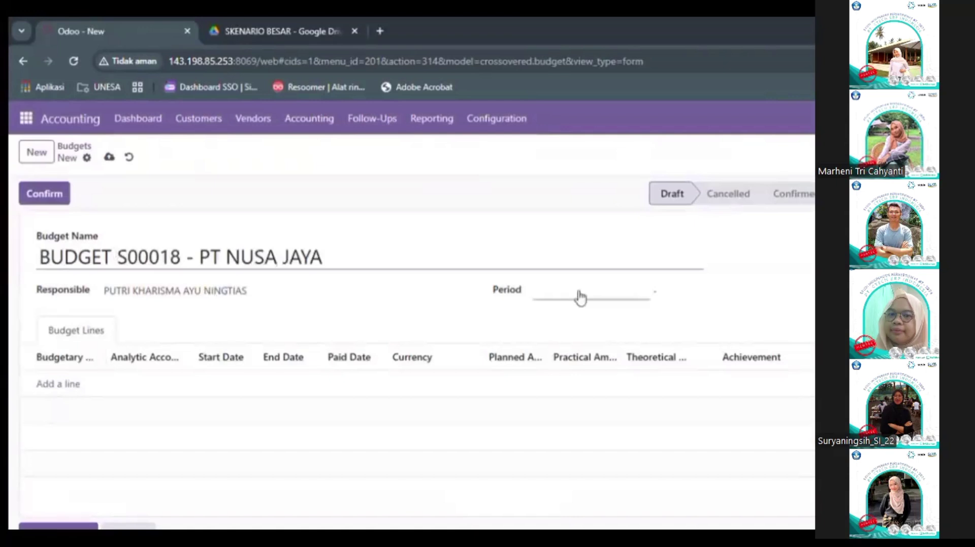
click(581, 298)
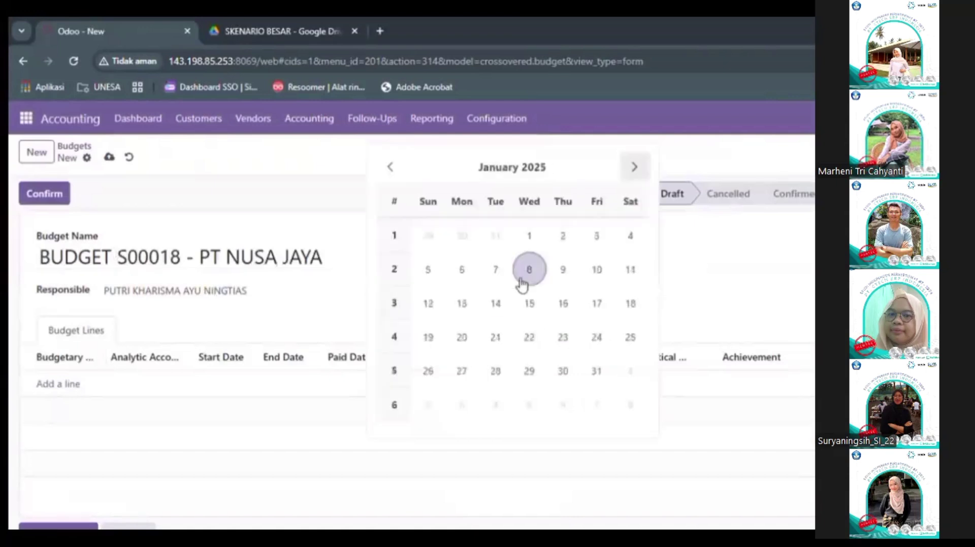
Step: Add a Revenue budget line on analytic account SER-18 planned at 25,000,000
click(56, 384)
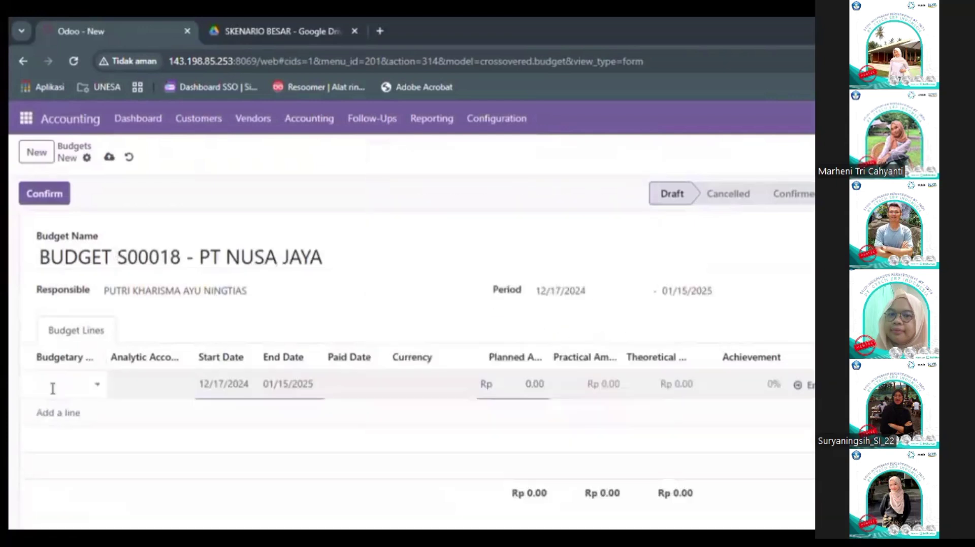
text(Re)
click(62, 409)
click(137, 384)
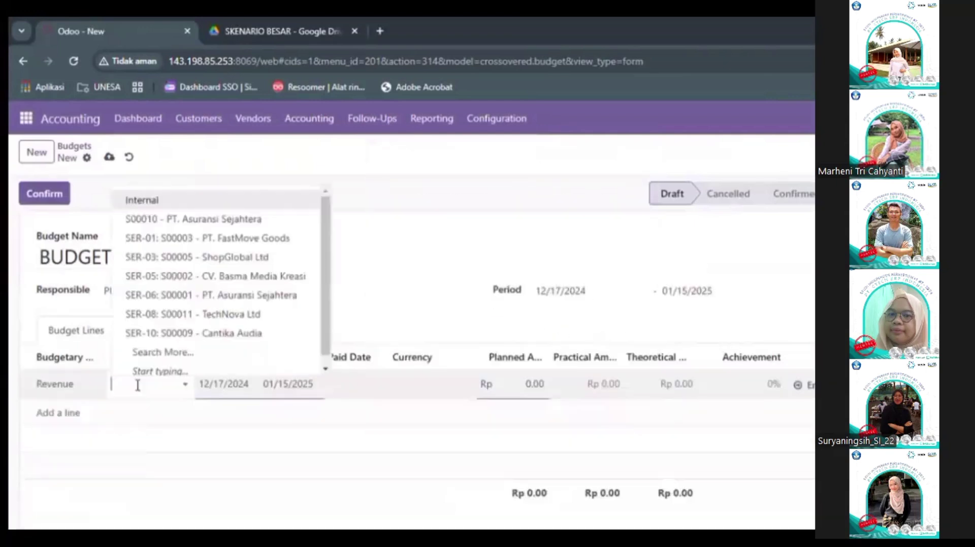
text(SER-1)
click(192, 285)
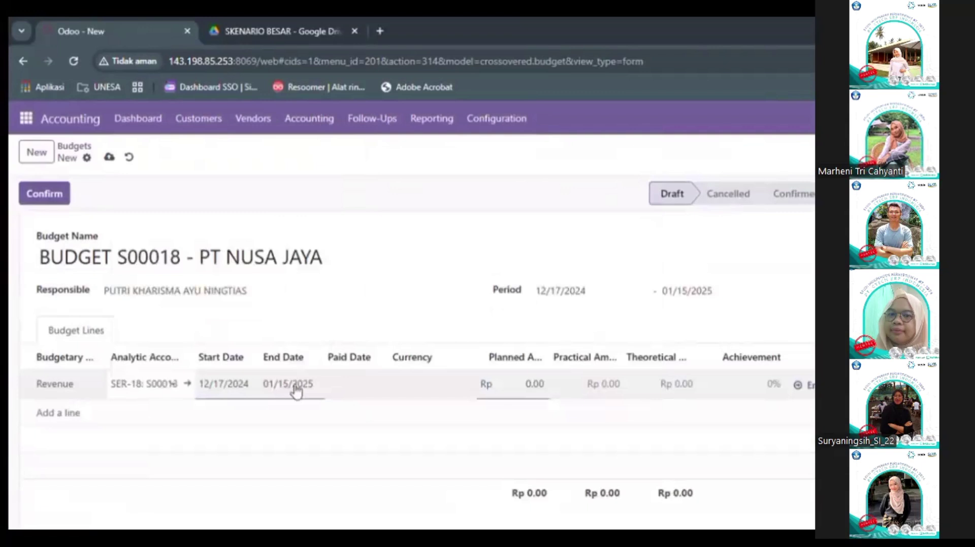
click(542, 386)
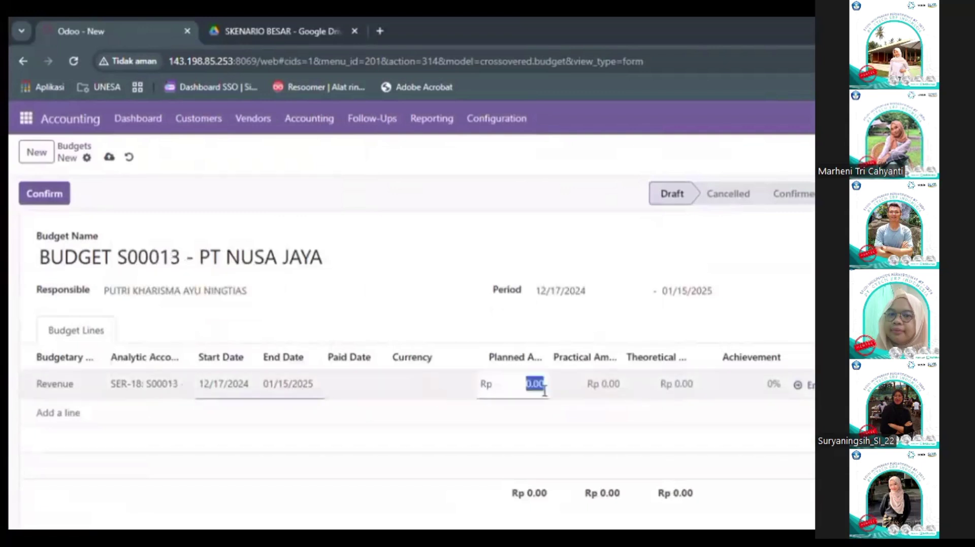
key(BackSpace)
text(25000000)
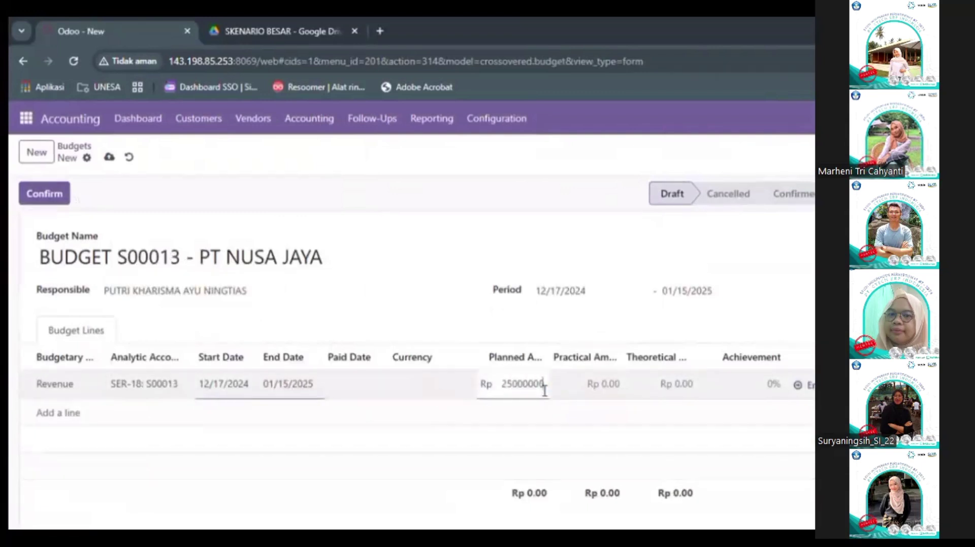
key(Return)
Step: Add a Biaya Produksi Event line on SER-18 at 10,000,000 and raise Revenue to 31,000,000
click(53, 422)
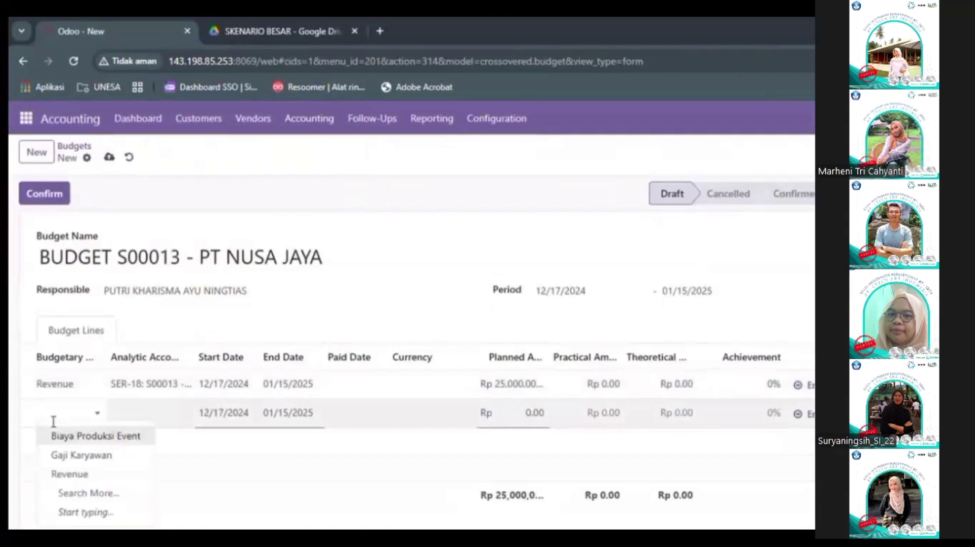
click(55, 436)
click(136, 414)
text(SER-18)
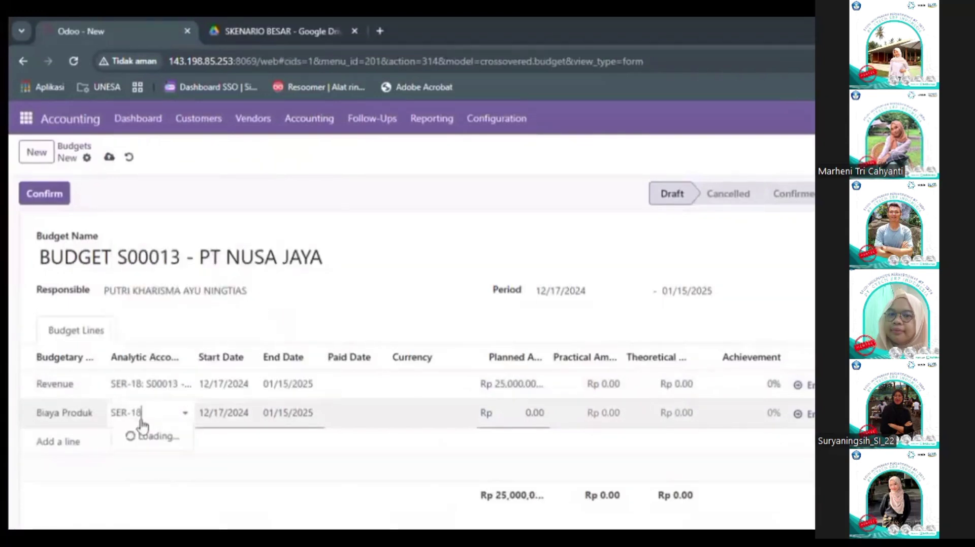
click(147, 435)
click(518, 418)
text(10000000)
key(Return)
click(506, 395)
text(31000000)
Step: Add a Gaji Karyawan line on SER-18 at -6,000,000 and make Biaya Produksi -10,000,000
click(63, 442)
text(Gaj)
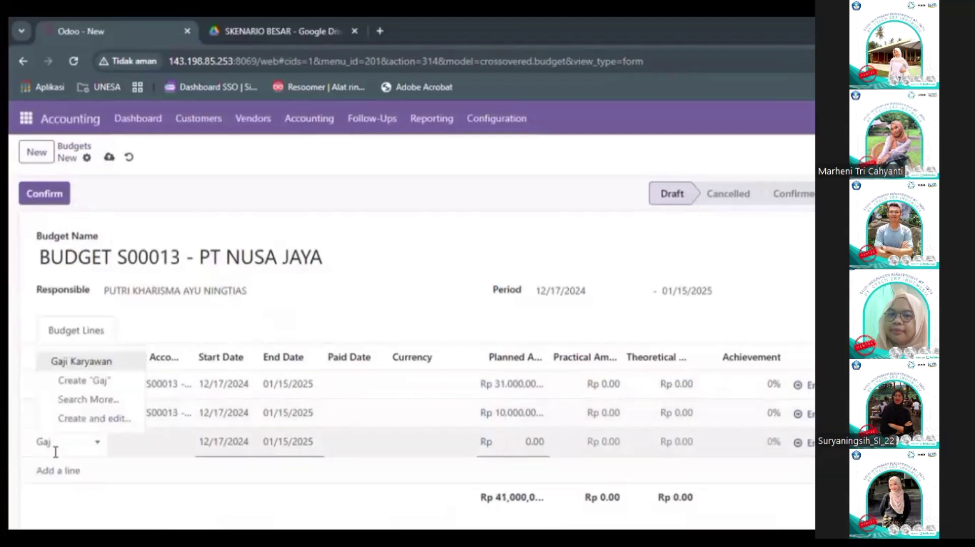
click(81, 361)
click(503, 416)
key(Left)
text(-)
click(516, 450)
text(-6.000.000)
click(137, 442)
text(ser-18)
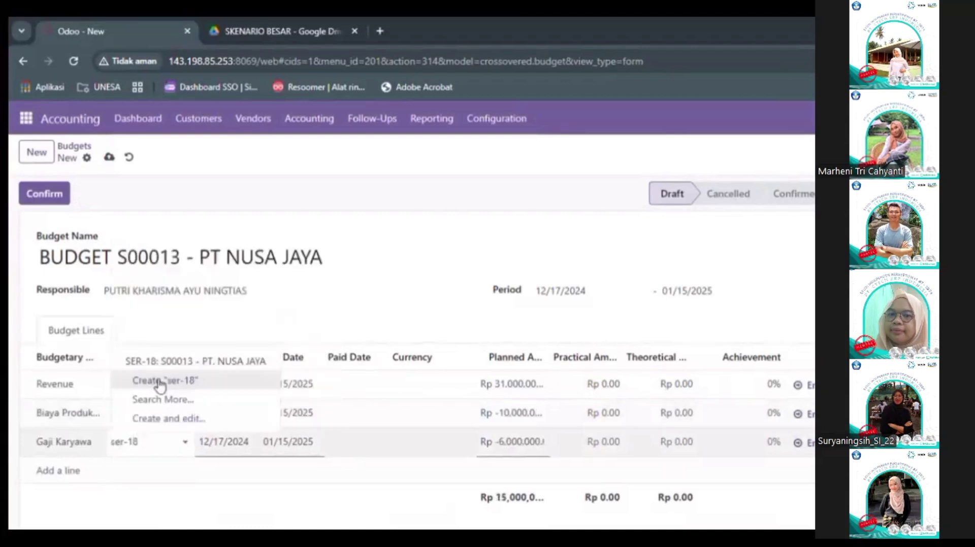
click(153, 361)
Step: Confirm and approve the budget, then view the Projects board
click(29, 189)
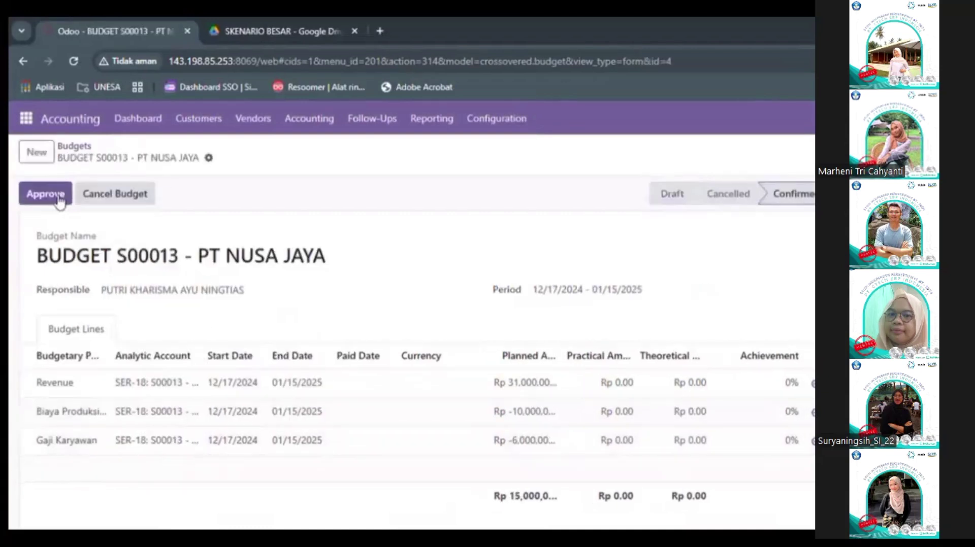
click(55, 199)
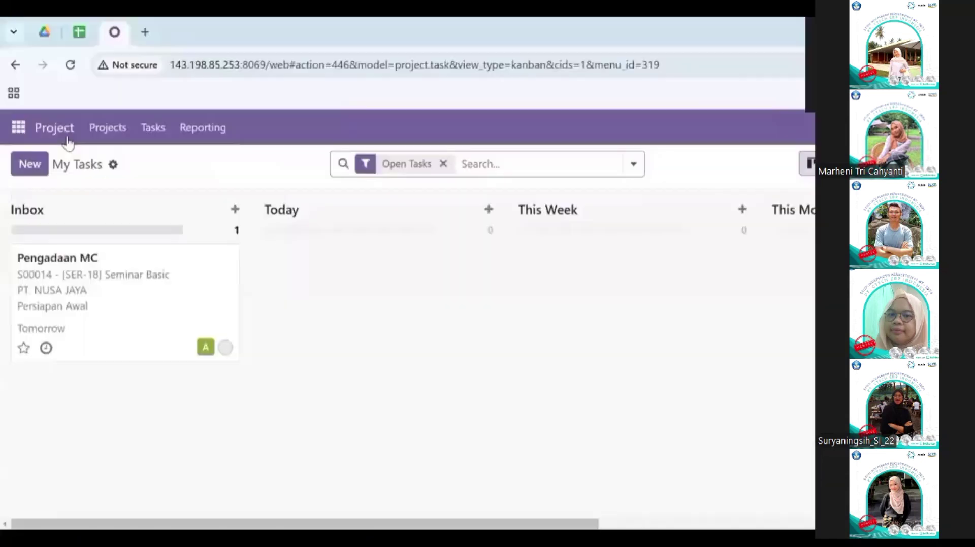
click(70, 128)
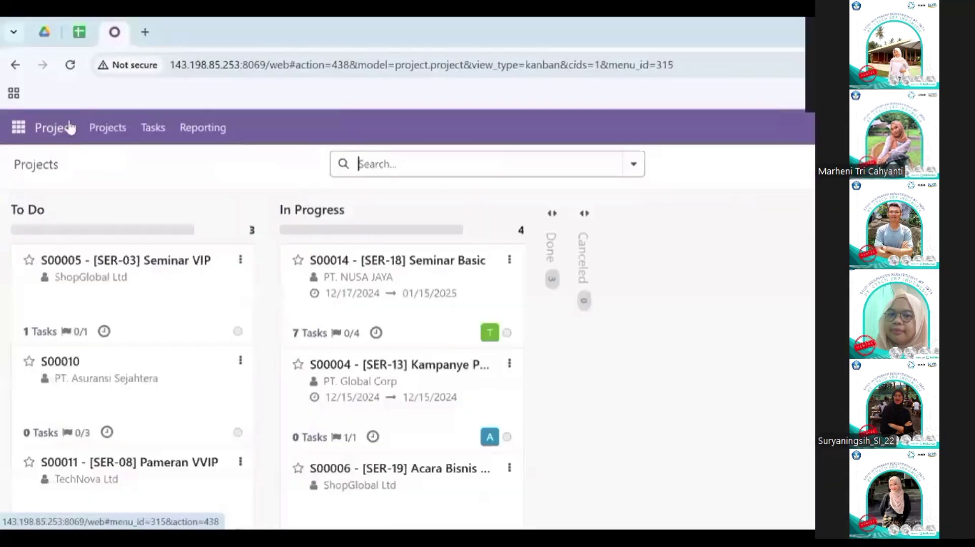
click(20, 127)
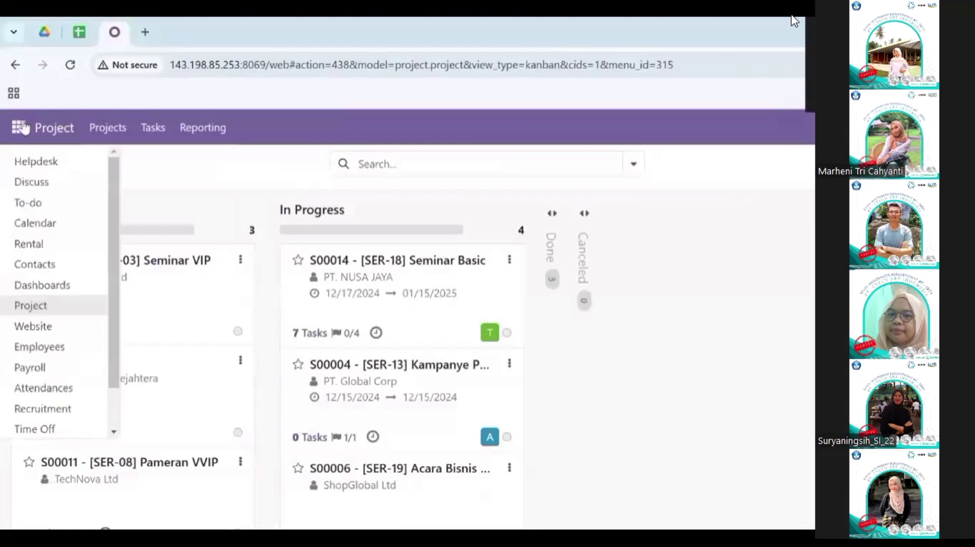
Step: Open the MC / Pembawa Acara job position from the recruitment configuration's Job Positions
scroll(66, 370, down, 1)
click(71, 365)
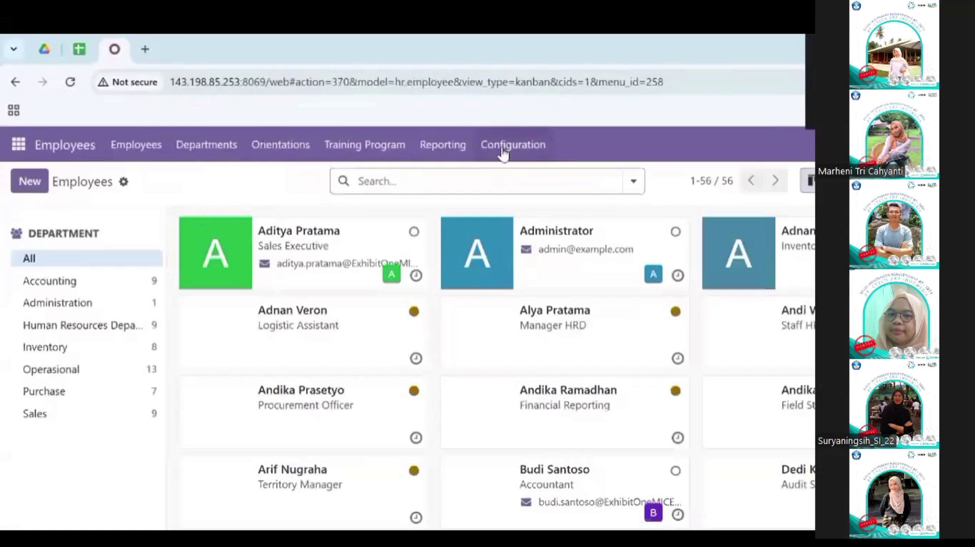
click(503, 148)
scroll(545, 381, down, 2)
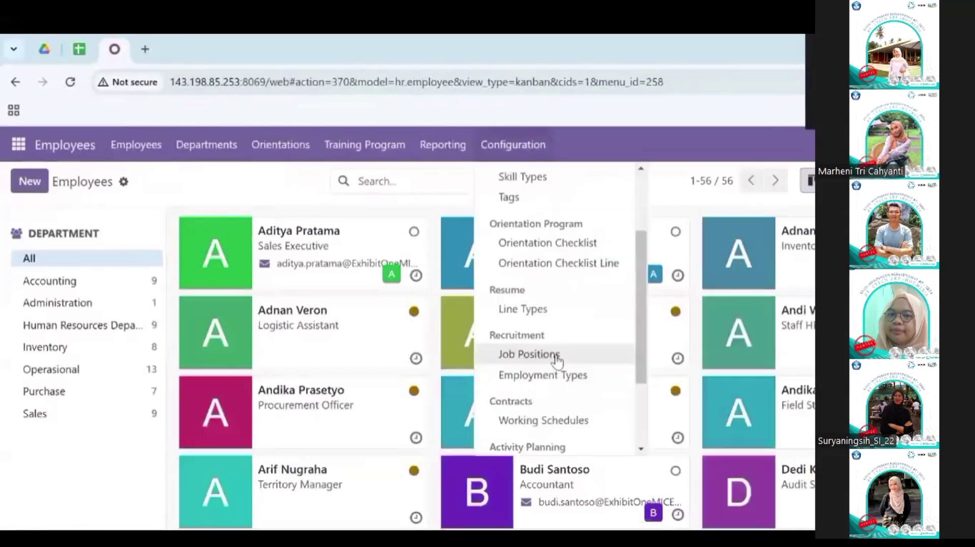
click(556, 359)
scroll(555, 361, down, 10)
click(287, 256)
Step: Publish MC / Pembawa Acara with an interviewer assigned, save it, and start a new application
scroll(243, 249, down, 2)
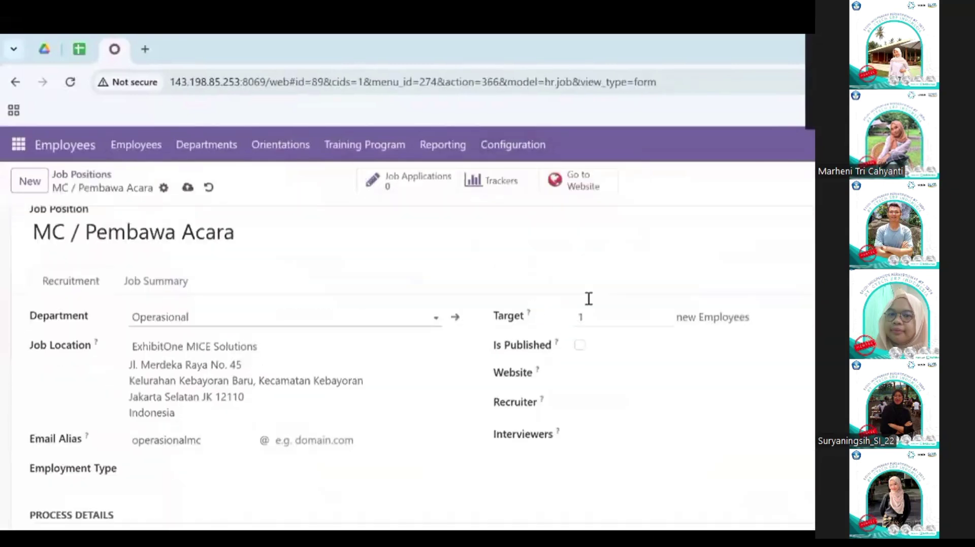
click(611, 373)
key(Escape)
click(580, 346)
click(590, 432)
click(659, 254)
scroll(237, 352, down, 5)
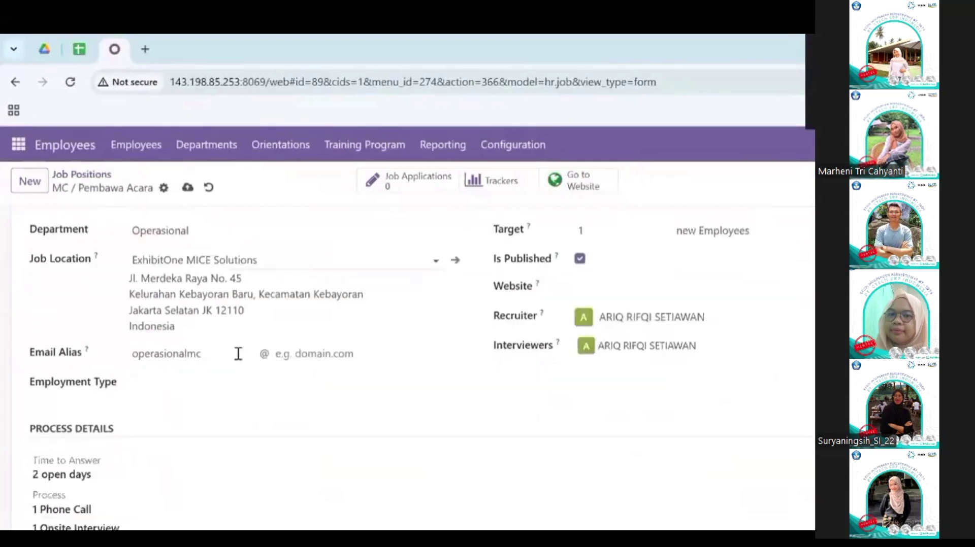
scroll(238, 352, up, 5)
click(188, 188)
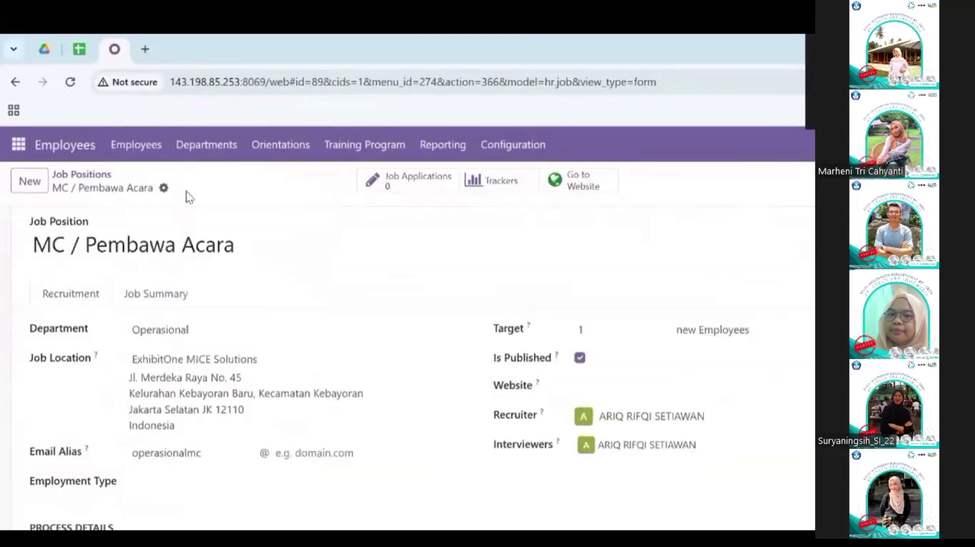
click(416, 180)
click(29, 181)
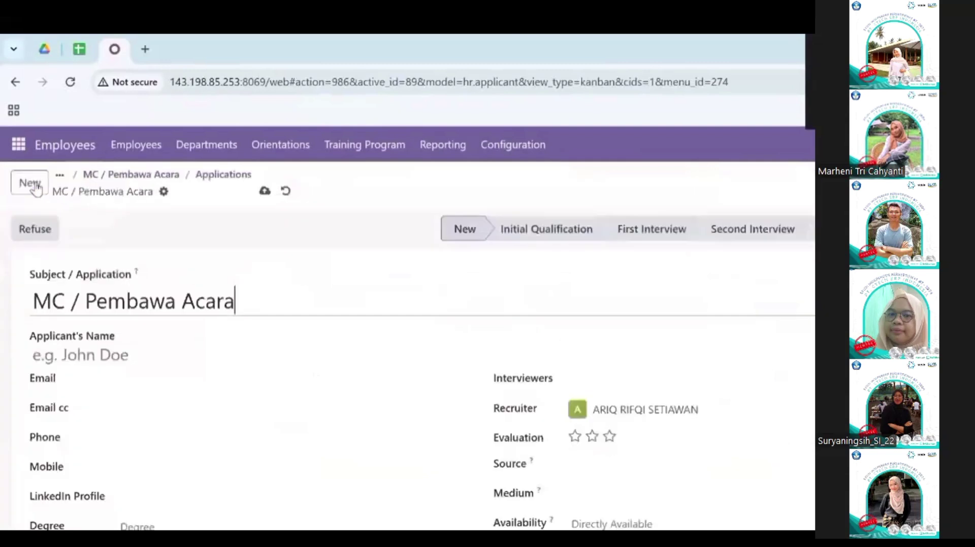
Step: Fill in the applicant's full name, e-mail, e-mail cc, phone and mobile numbers
click(113, 356)
key(Tab)
key(Tab)
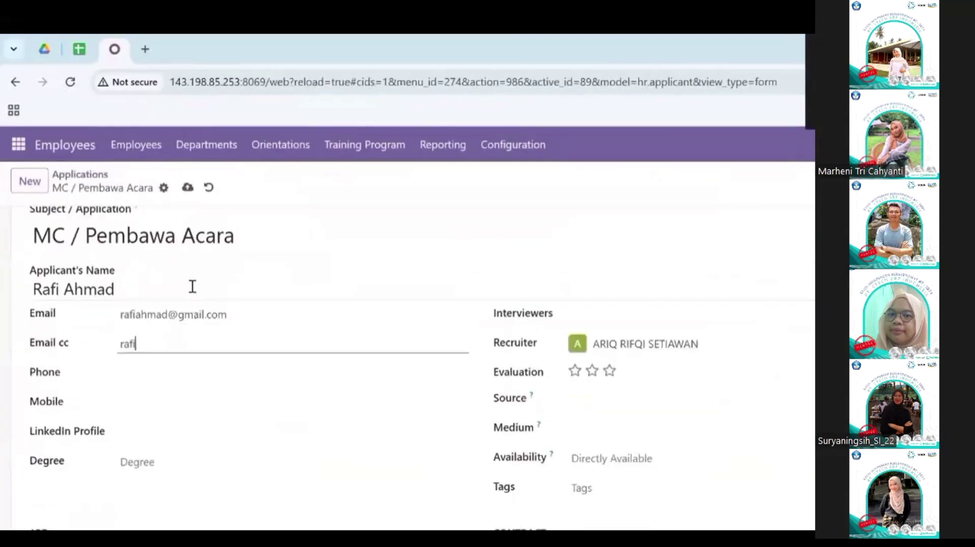
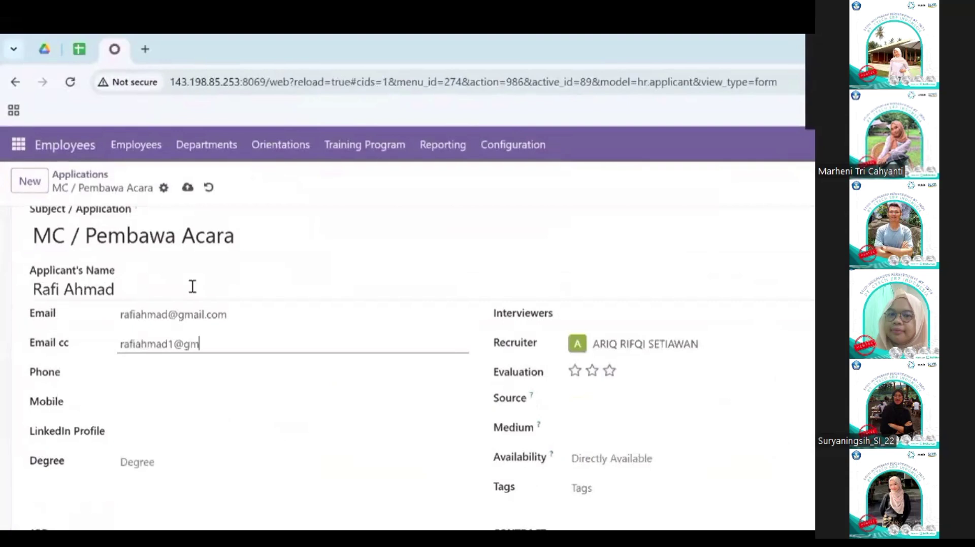
key(Tab)
text(021111111111)
key(Tab)
text(089992222222)
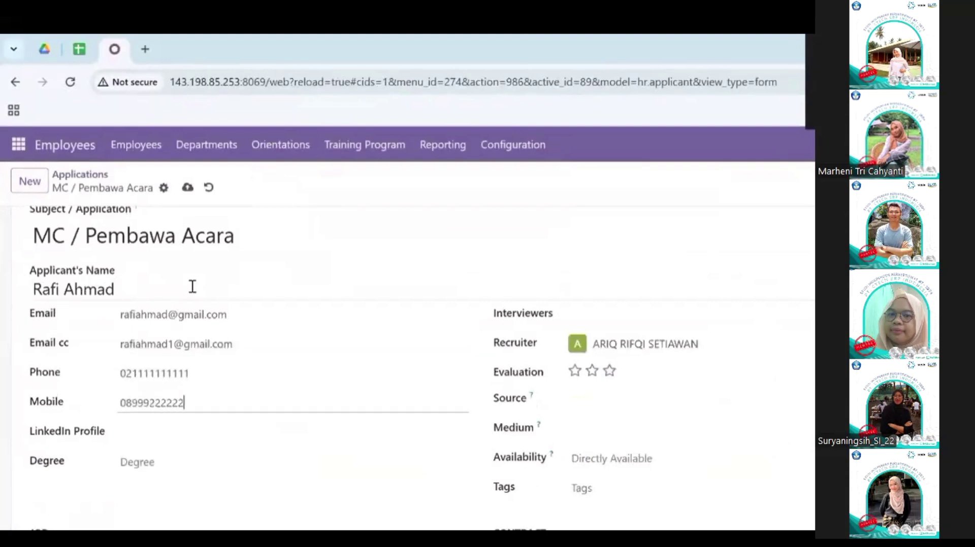
Step: Assign an interviewer to the application and return to the applications board
click(147, 430)
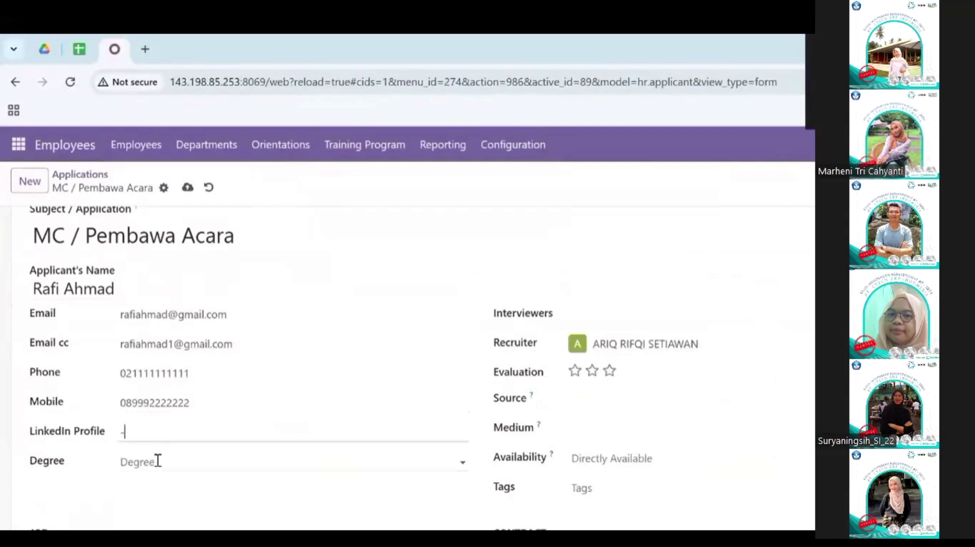
scroll(324, 464, down, 2)
scroll(504, 334, down, 1)
scroll(508, 333, up, 2)
click(607, 321)
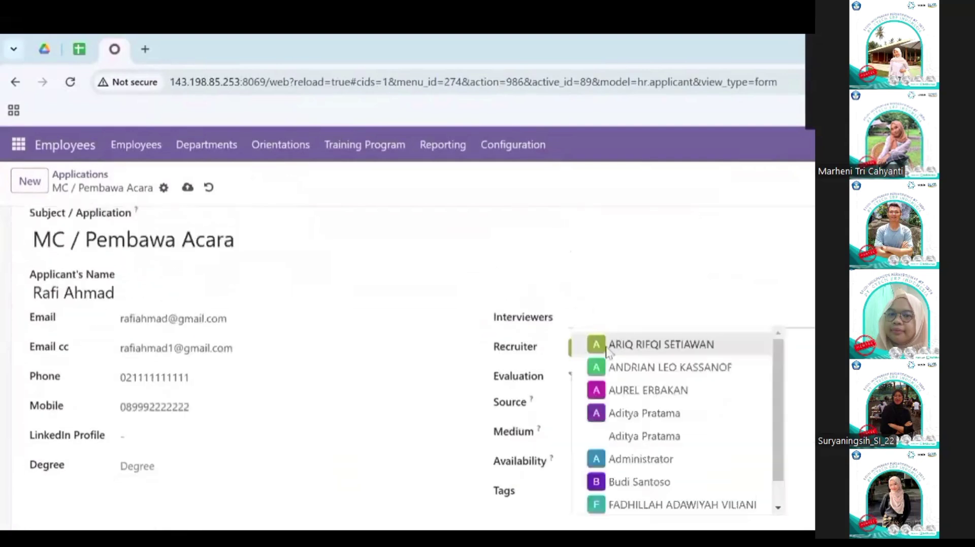
click(646, 345)
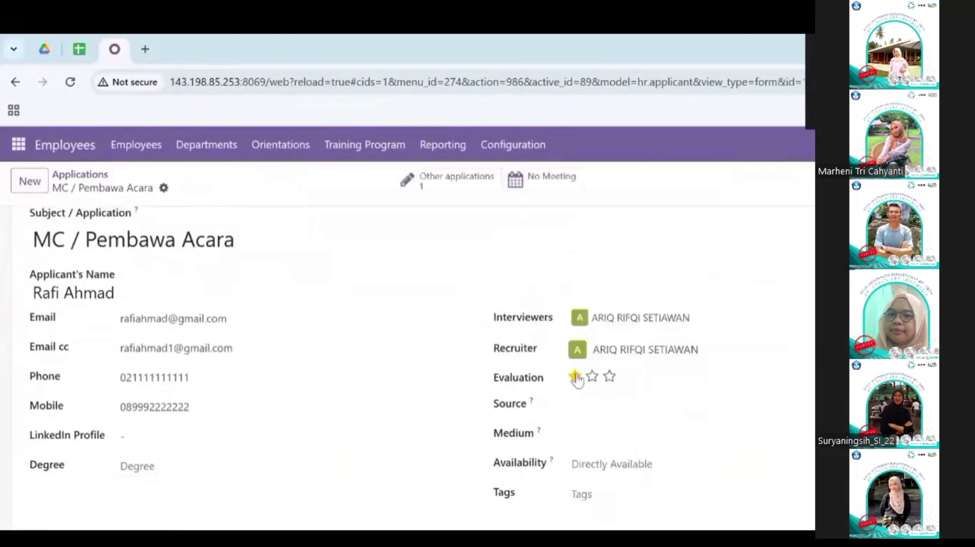
scroll(604, 431, down, 2)
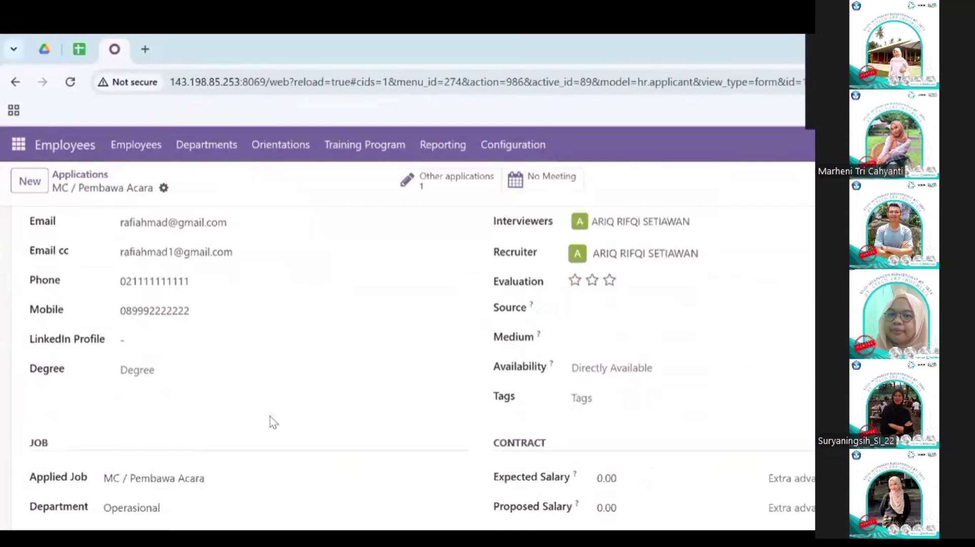
scroll(270, 417, up, 3)
click(82, 175)
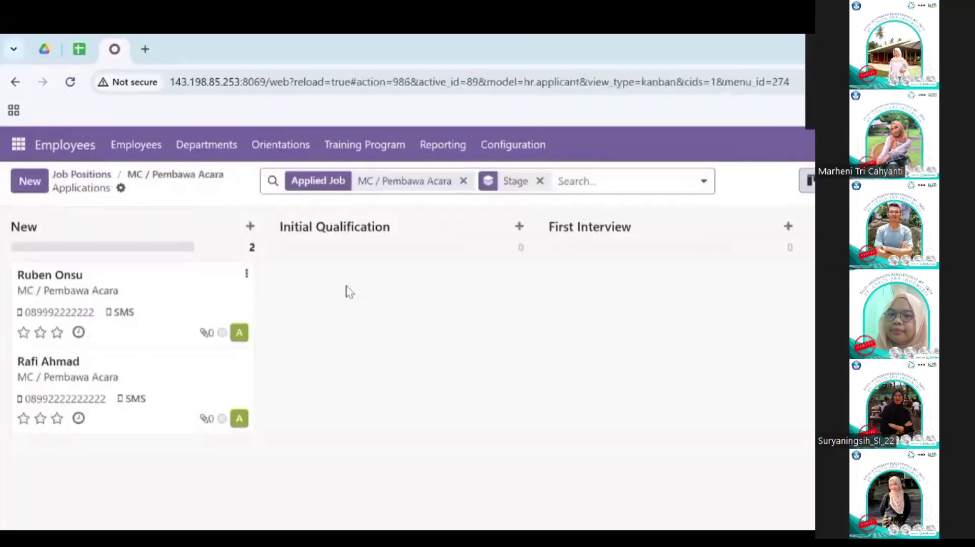
Step: Move both MC / Pembawa Acara applicants to Initial Qualification
scroll(385, 294, right, 5)
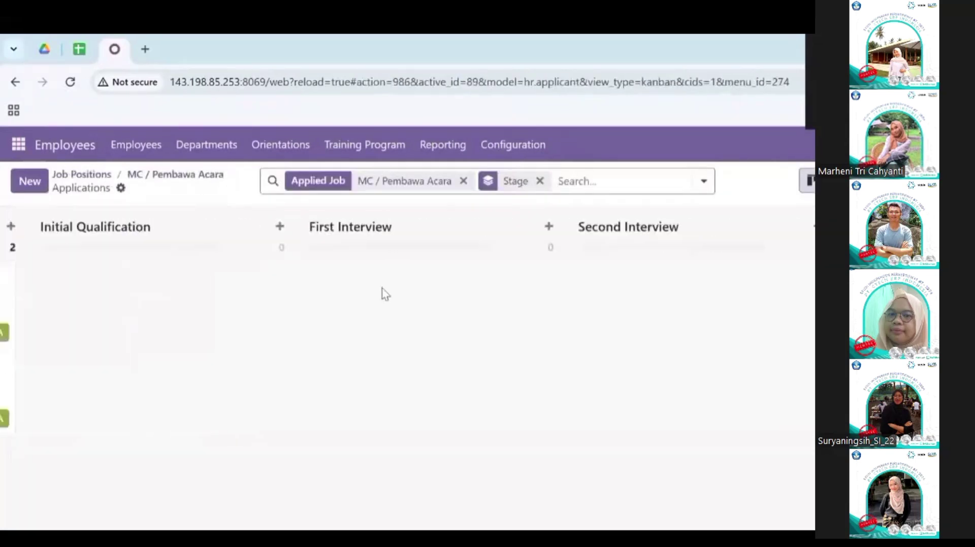
scroll(384, 294, left, 5)
drag(178, 290, 386, 292)
drag(149, 302, 442, 289)
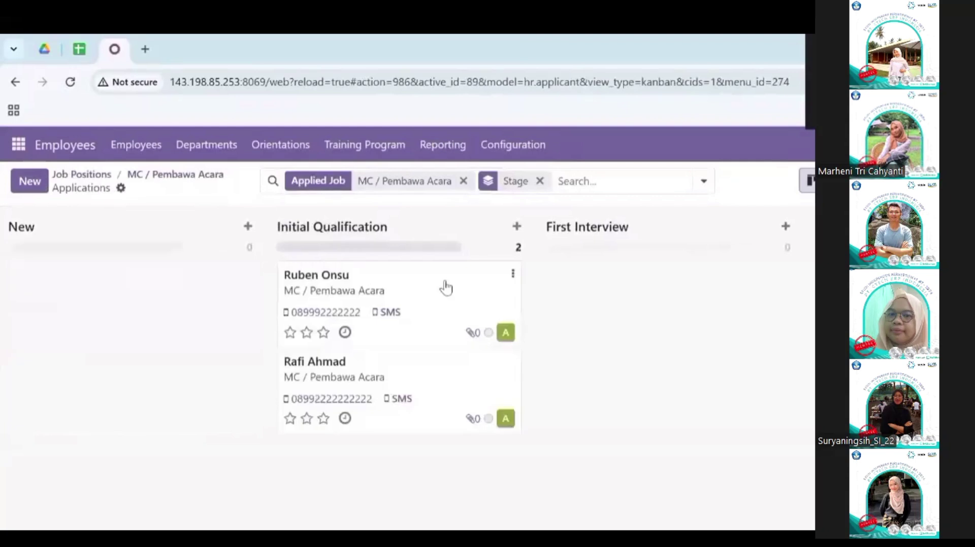
Step: Schedule a meeting on Wednesday 18 December for the first applicant
click(445, 288)
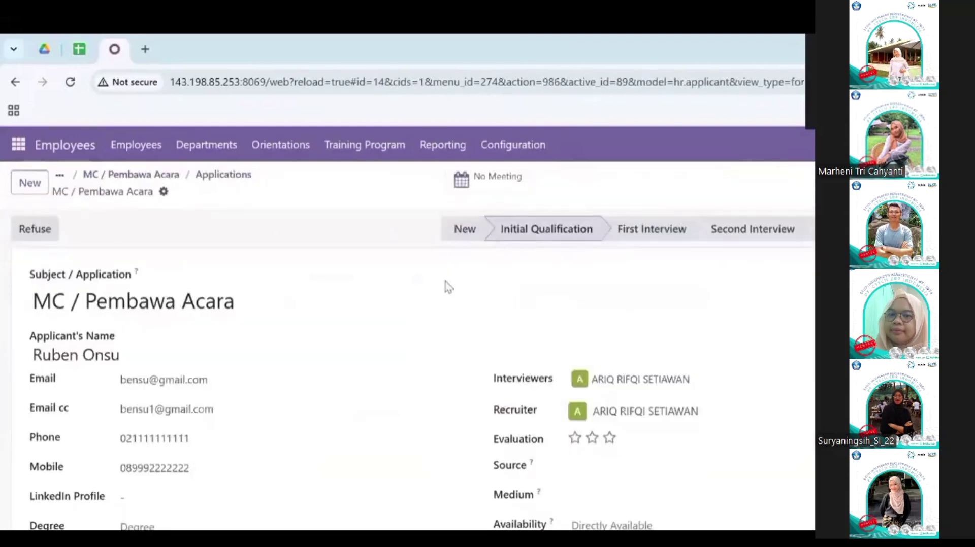
scroll(293, 329, down, 2)
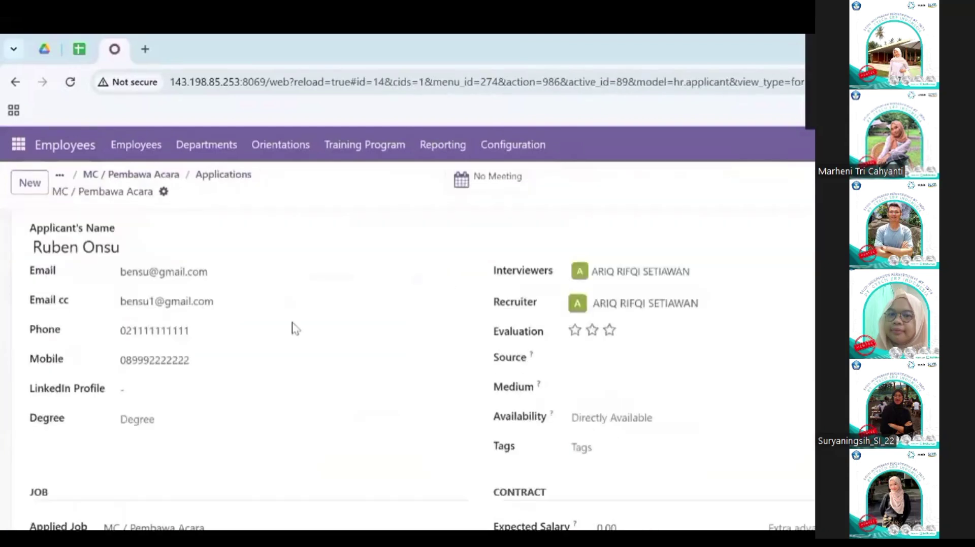
scroll(294, 329, down, 5)
scroll(293, 329, up, 10)
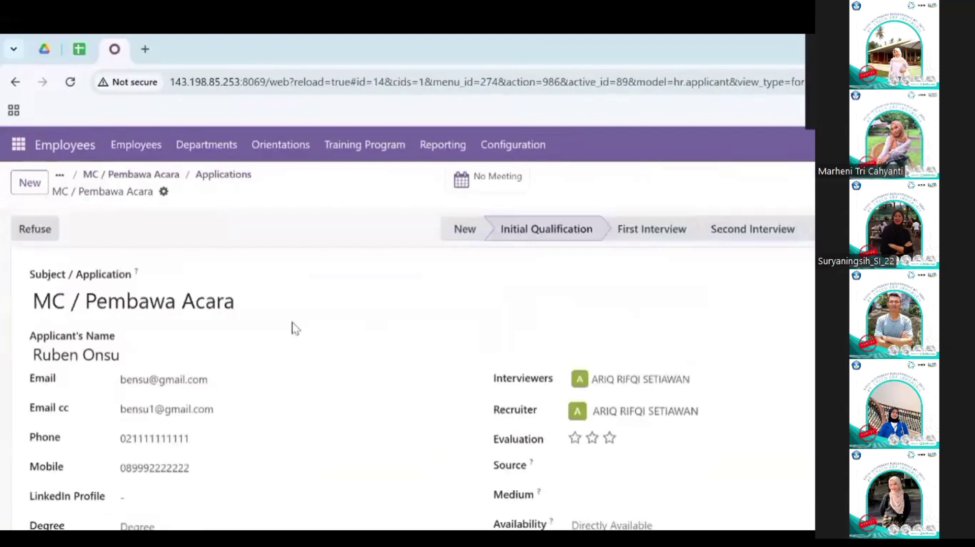
right_click(497, 176)
click(468, 174)
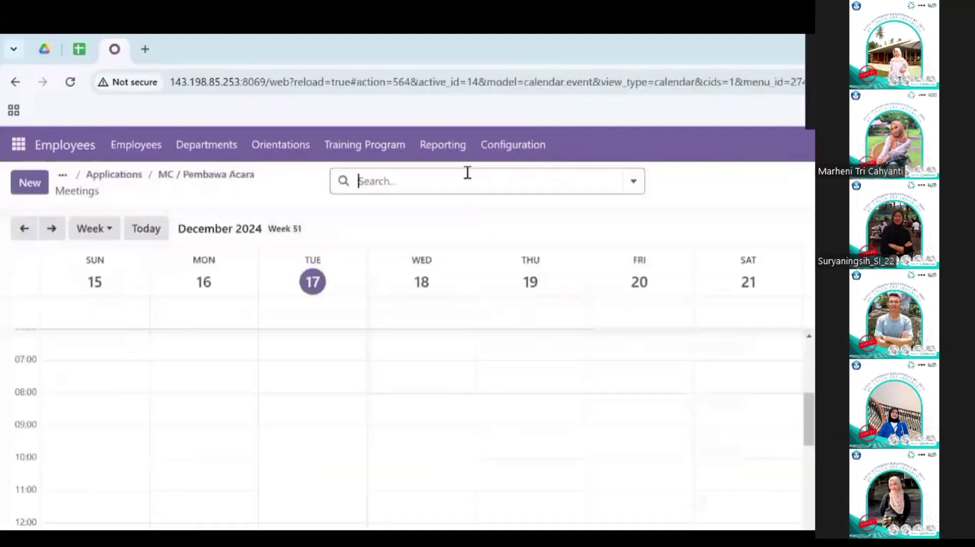
scroll(300, 411, down, 5)
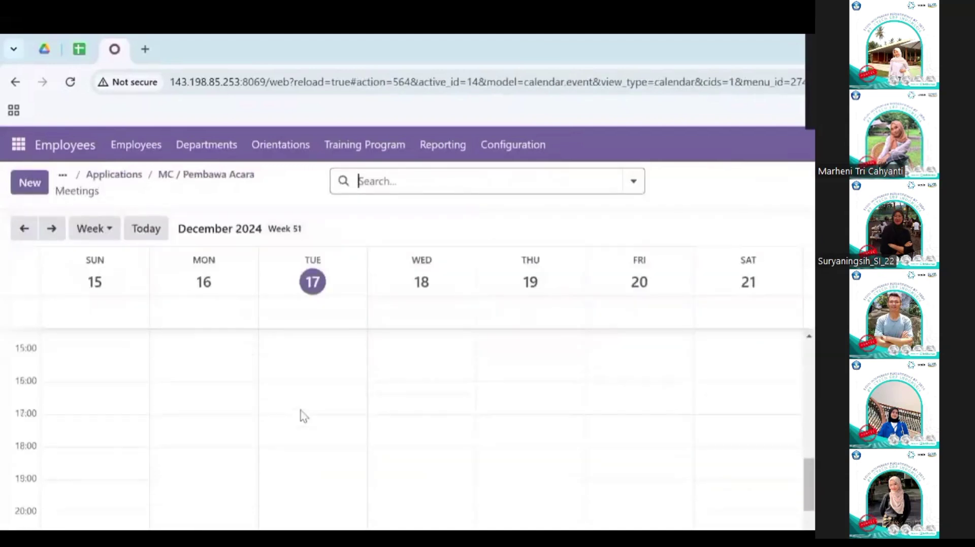
scroll(324, 515, up, 6)
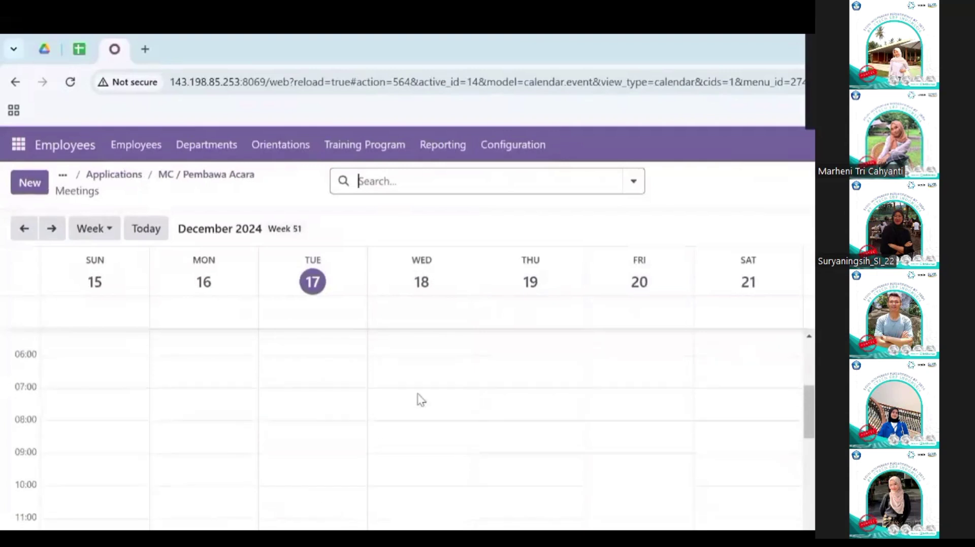
click(433, 423)
click(301, 509)
Step: Advance the first applicant to First Interview and return to the job's applications
click(171, 177)
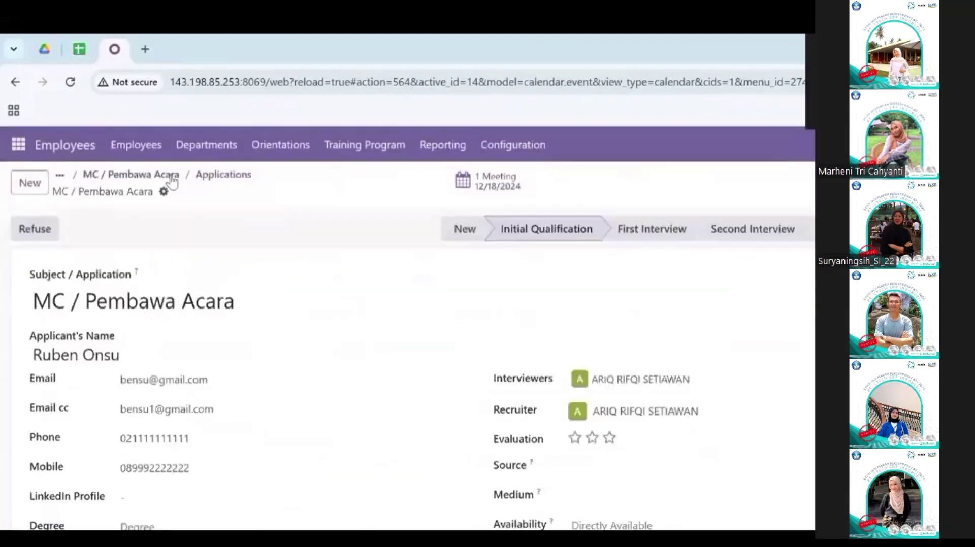
click(650, 230)
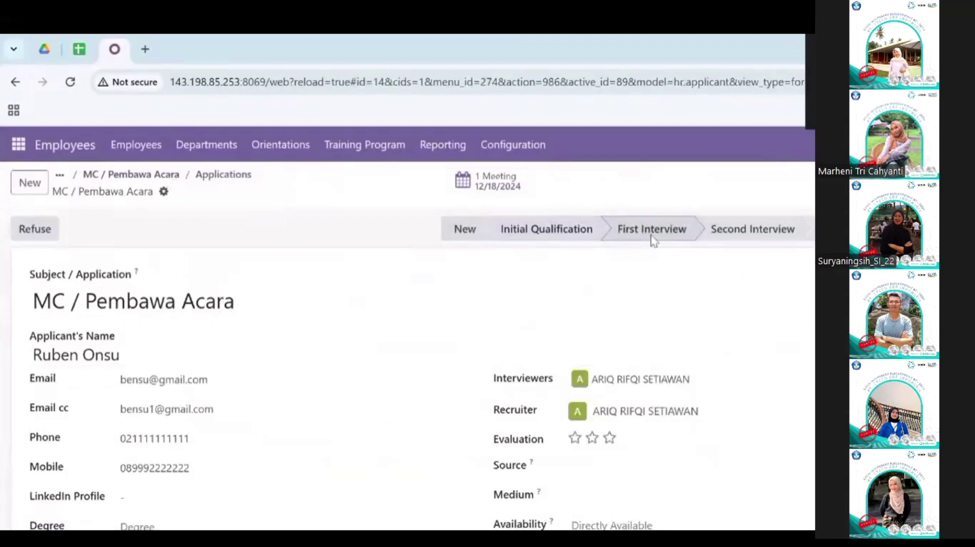
click(150, 177)
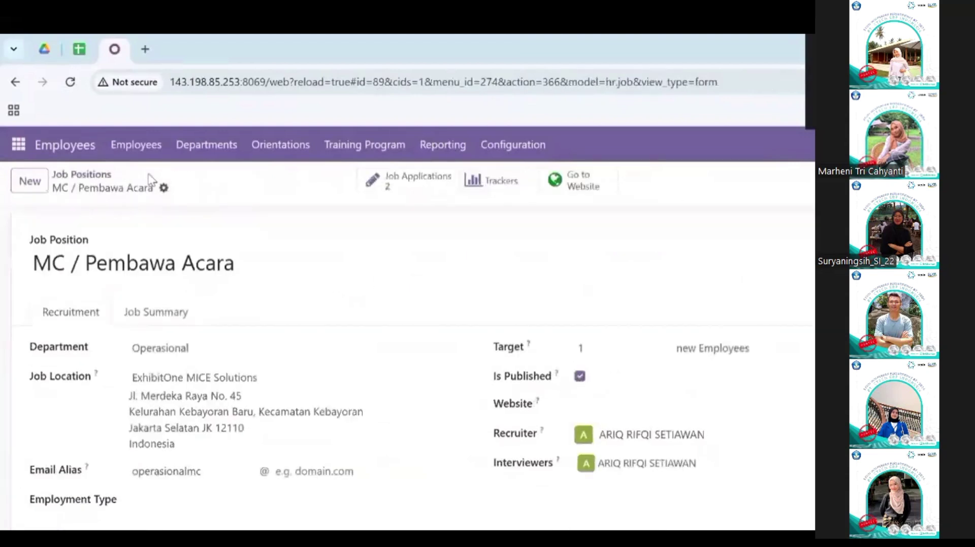
click(432, 181)
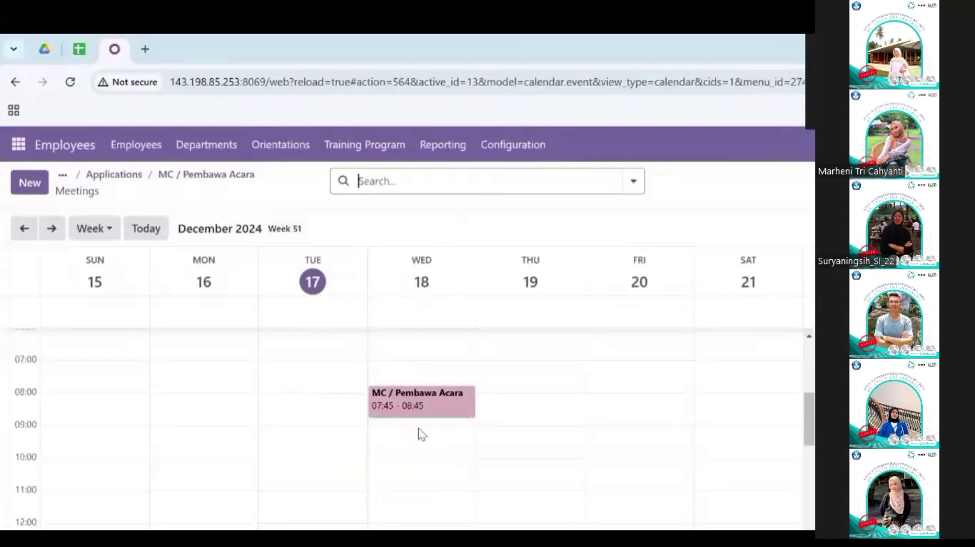
Step: Schedule the second applicant's meeting on Wednesday 18 December, 09:00–10:00
click(419, 434)
click(294, 492)
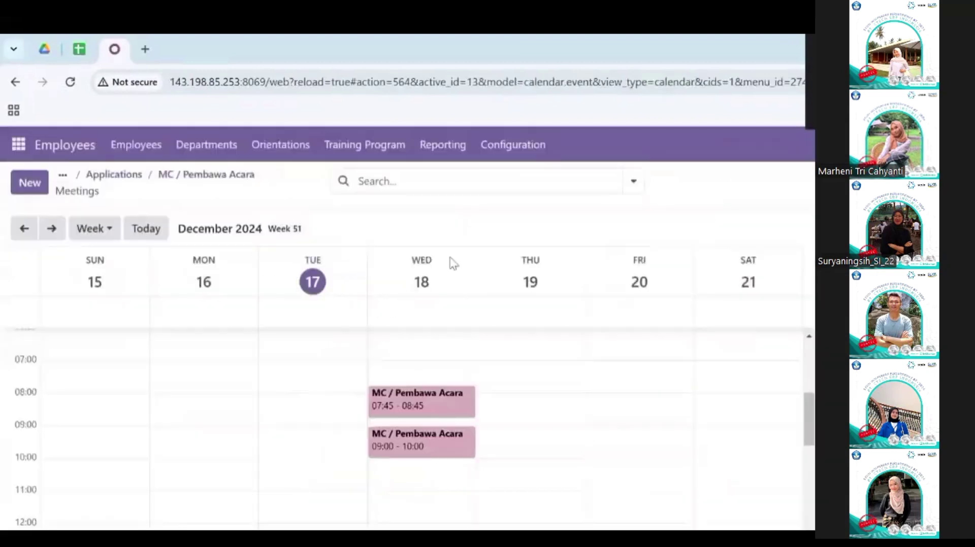
scroll(181, 403, down, 7)
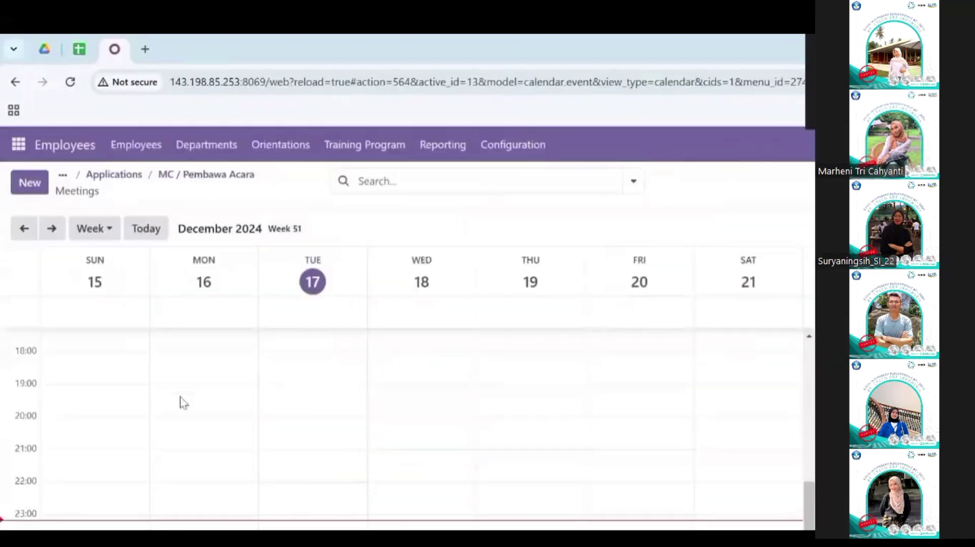
click(203, 181)
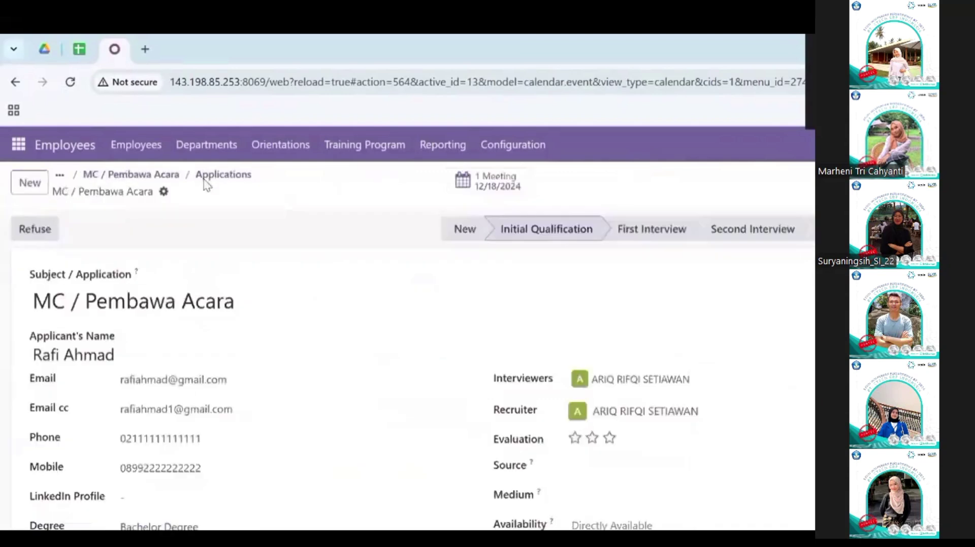
click(94, 179)
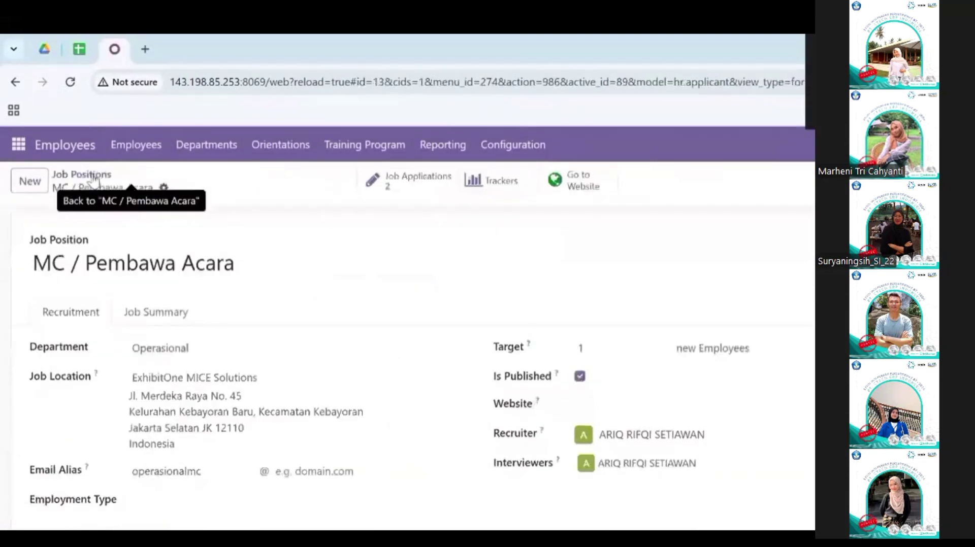
click(408, 180)
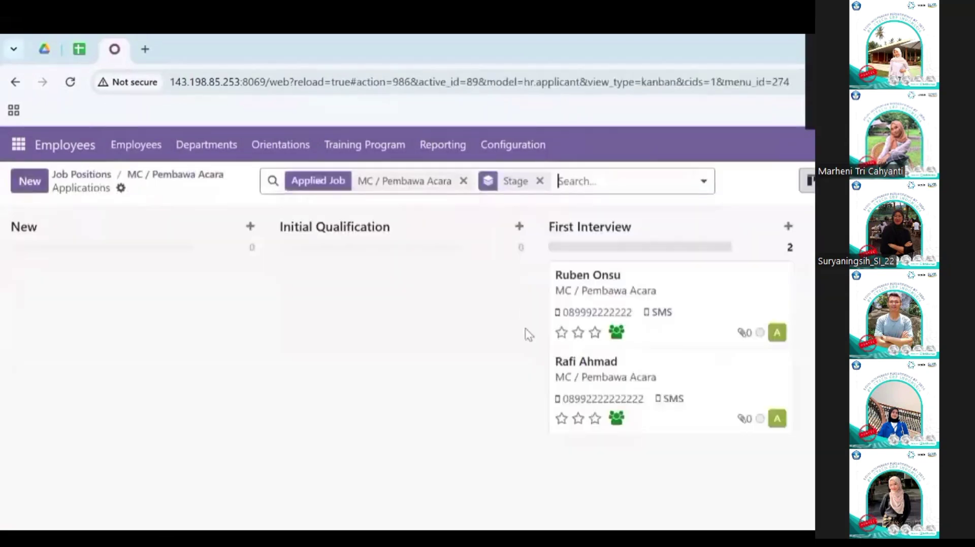
Step: Mark the first applicant's meeting done with feedback 'selamat anda lolos ke tahap selanjutnya'
scroll(528, 334, right, 5)
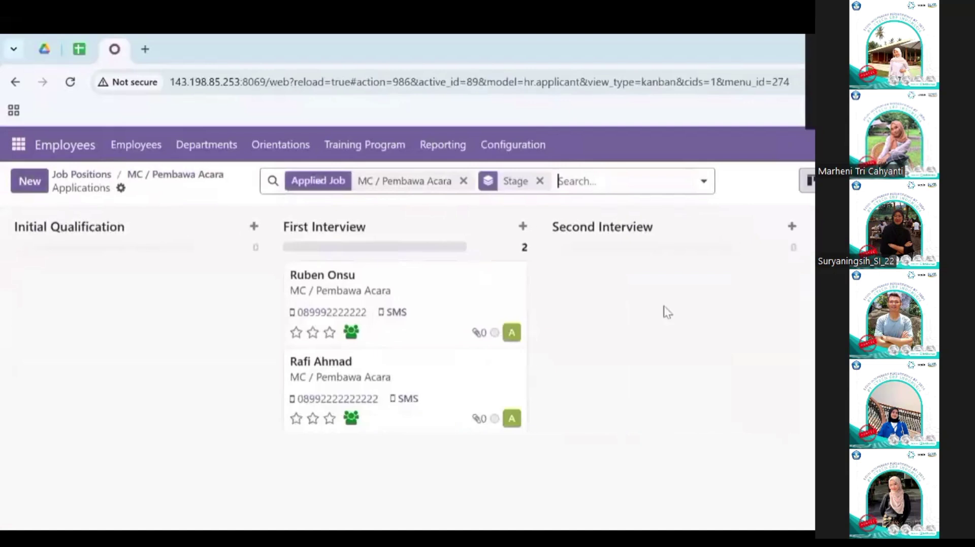
scroll(666, 312, right, 3)
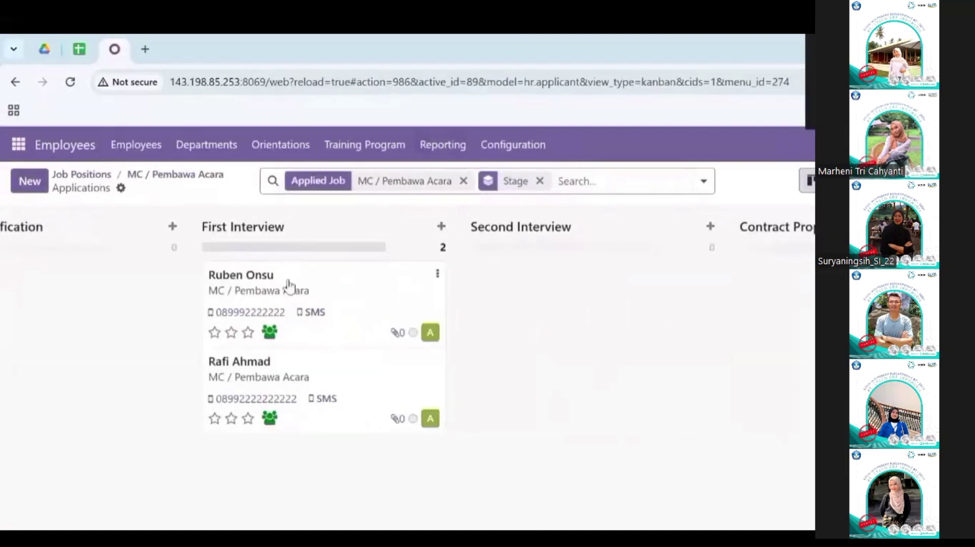
click(342, 290)
scroll(222, 404, down, 5)
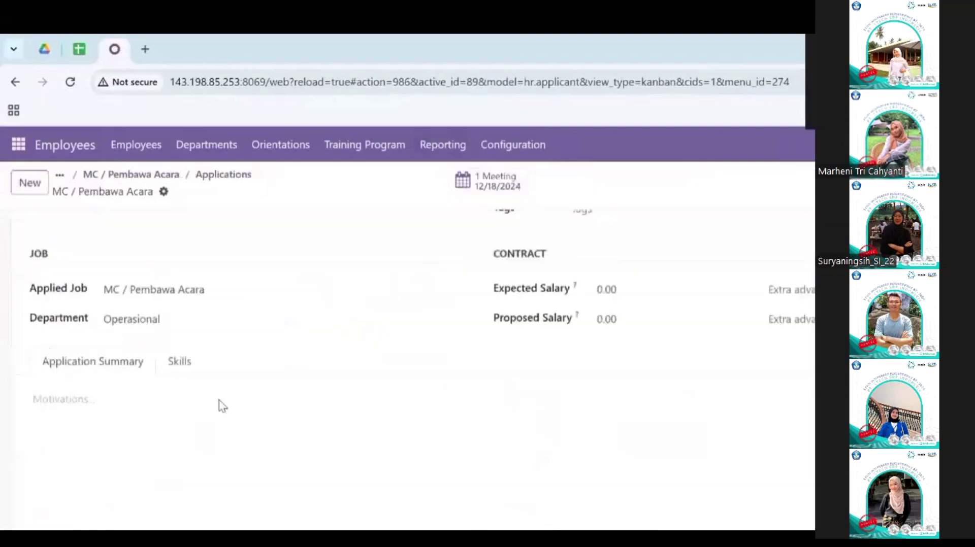
scroll(222, 406, down, 4)
scroll(219, 404, up, 3)
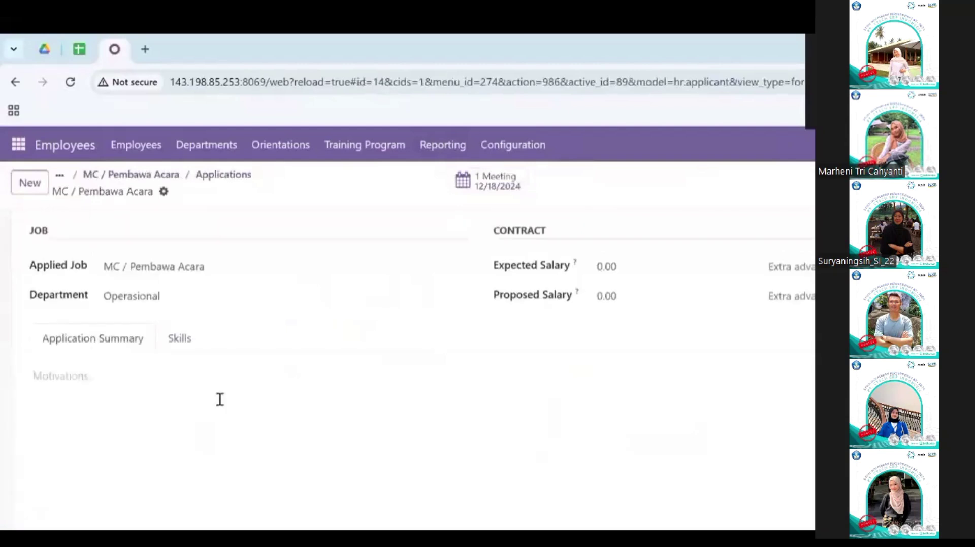
scroll(220, 399, down, 3)
click(79, 334)
text(swl)
key(BackSpace)
text(elamat anda lolos ke tahap selanjutnya)
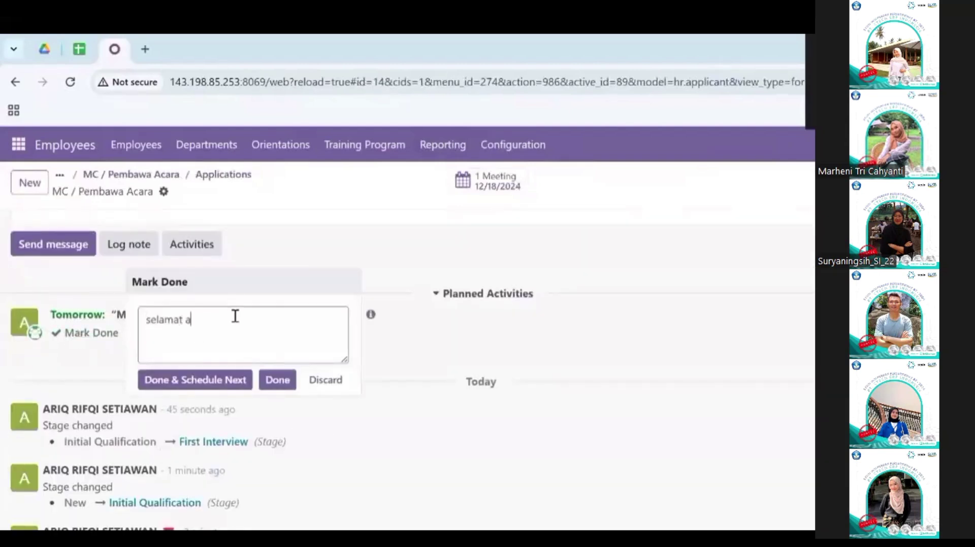
click(208, 381)
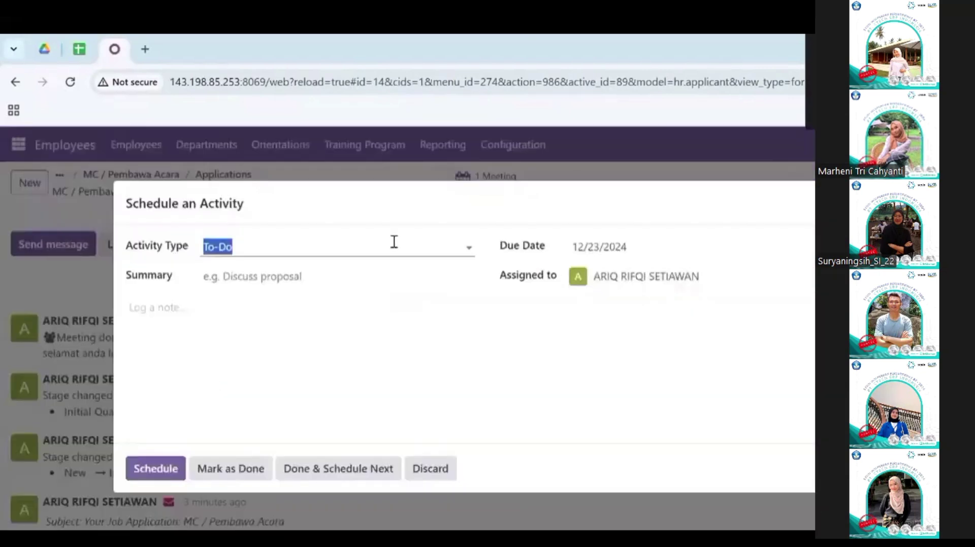
click(393, 242)
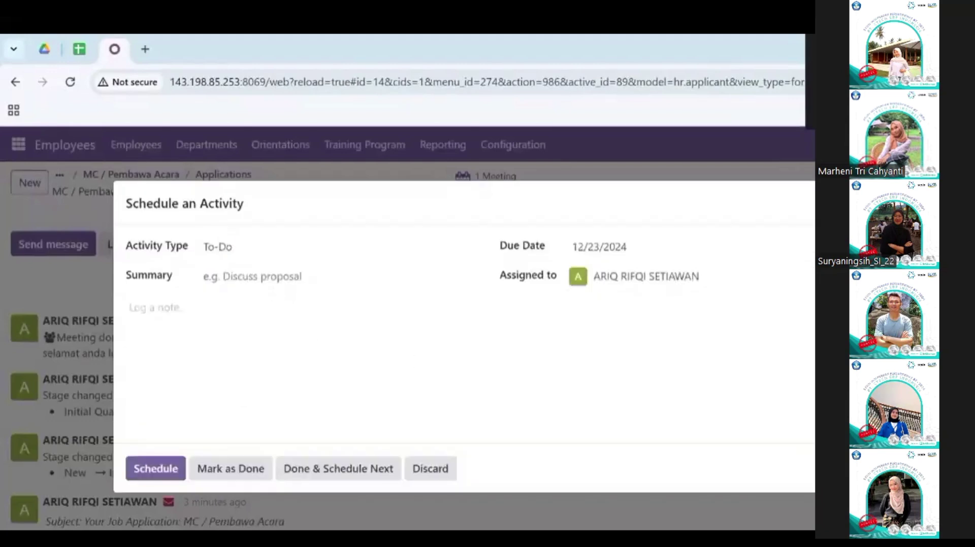
key(Escape)
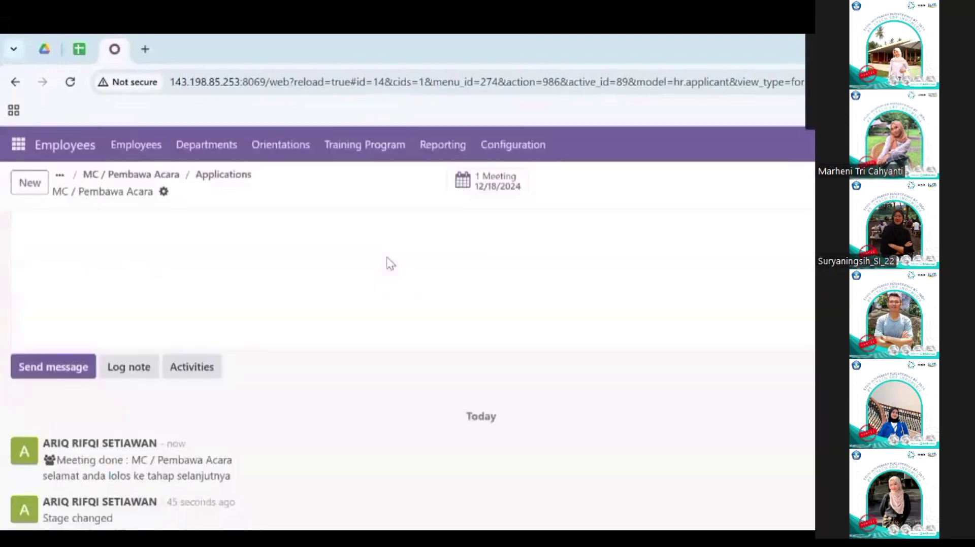
Step: Mark the other meeting done with the same feedback and move the applicant to Second Interview
click(136, 175)
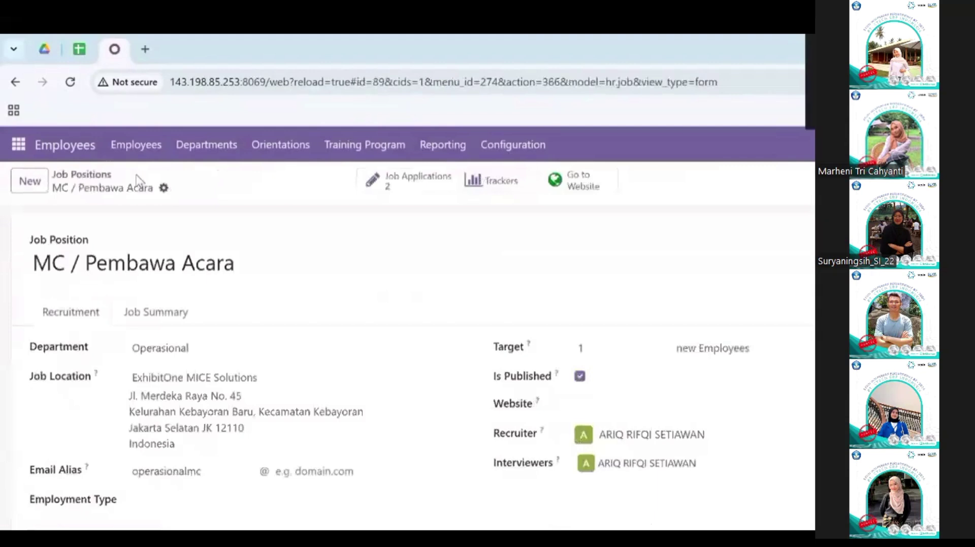
click(420, 182)
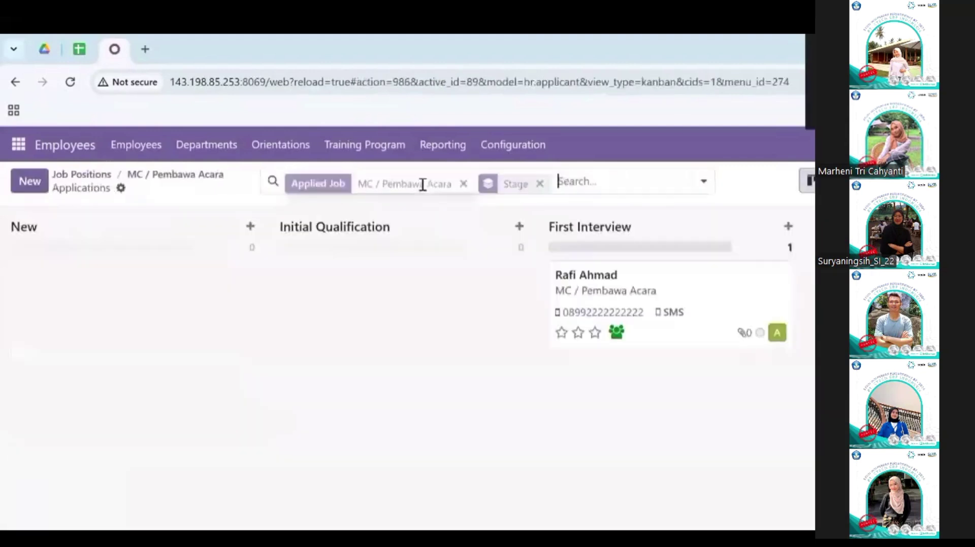
text(sela)
text(mat anda lolos ke tahap selanjutnya)
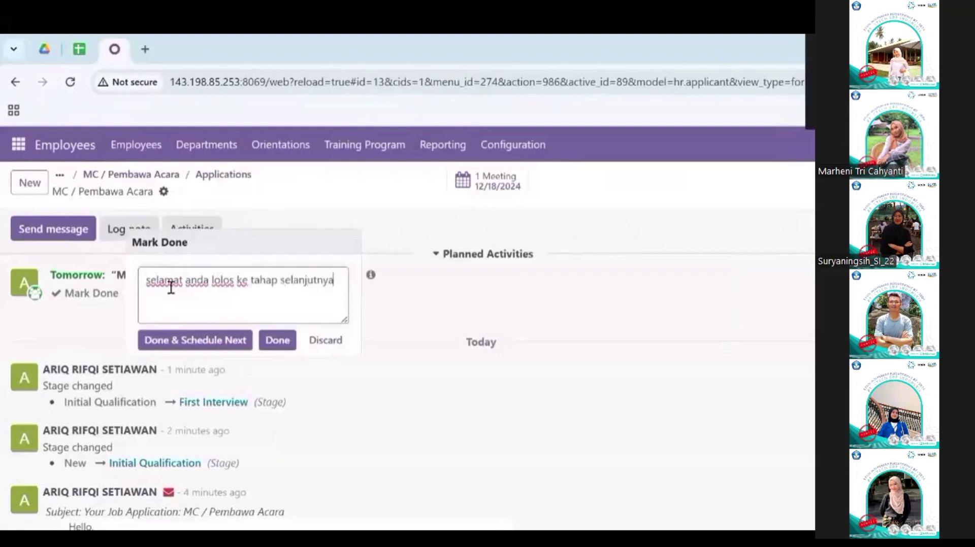
click(200, 340)
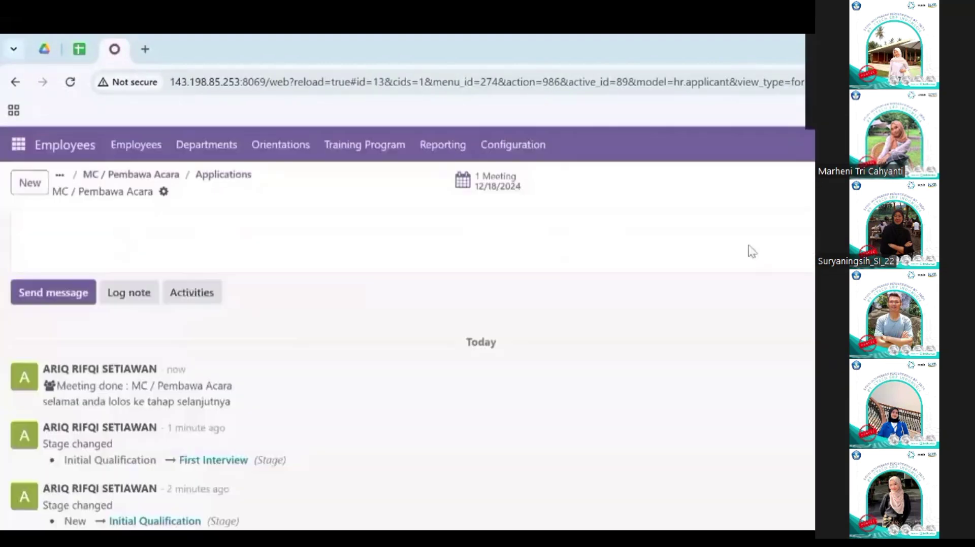
scroll(752, 251, up, 10)
click(728, 231)
Step: Return to the MC / Pembawa Acara applications board and open the second applicant's form
click(167, 176)
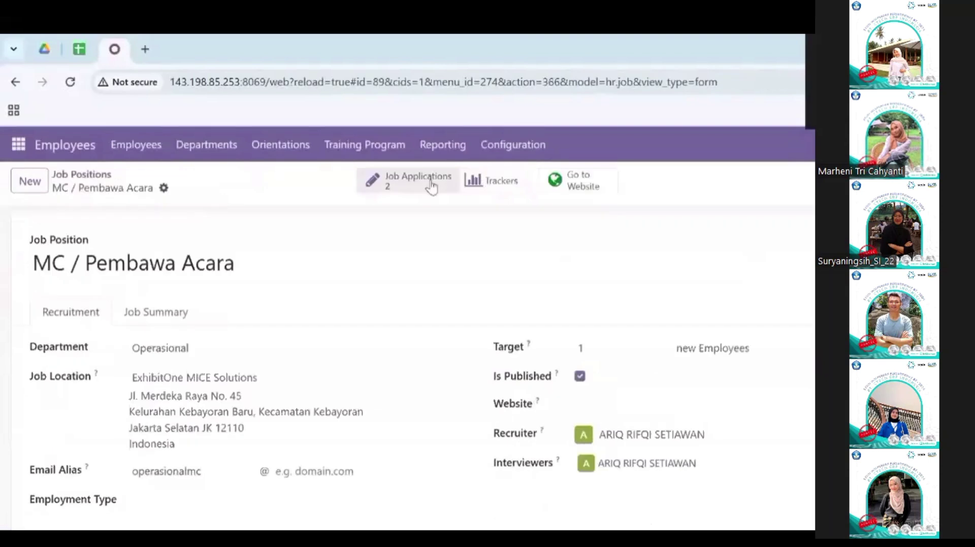
click(429, 183)
scroll(359, 300, right, 5)
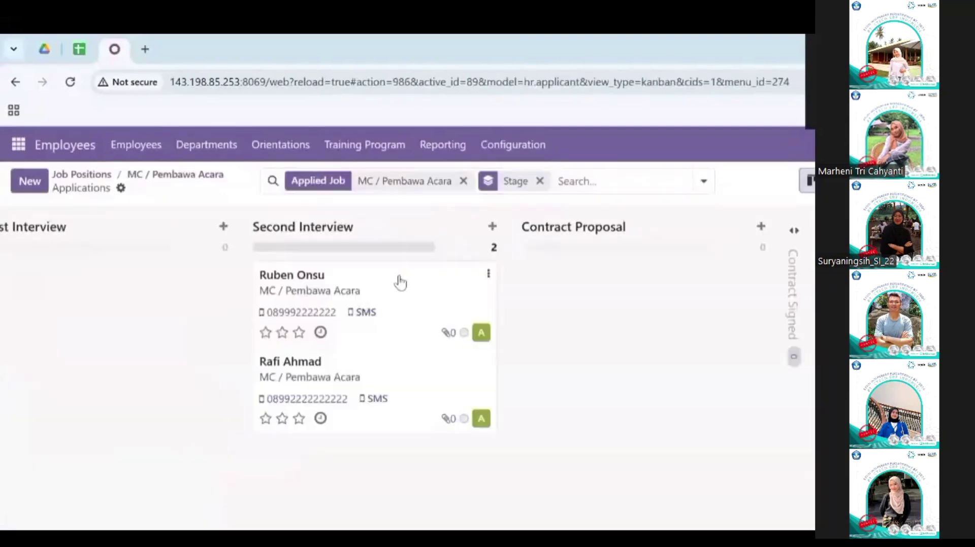
click(398, 281)
scroll(290, 314, down, 2)
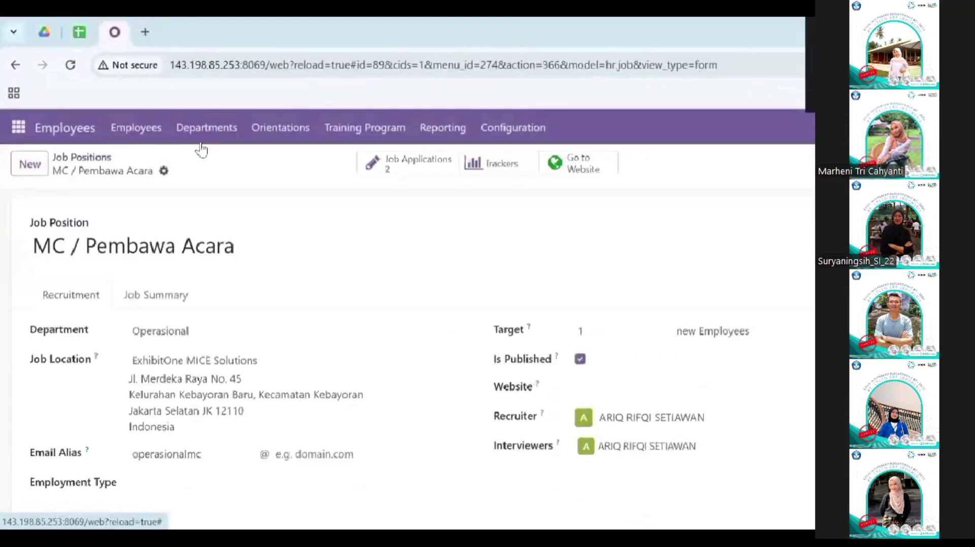
click(441, 166)
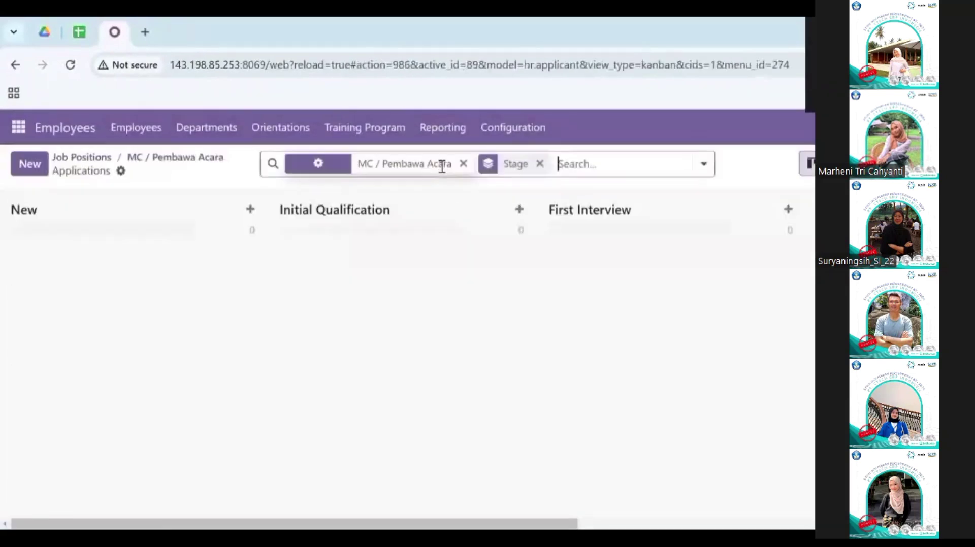
key(Right)
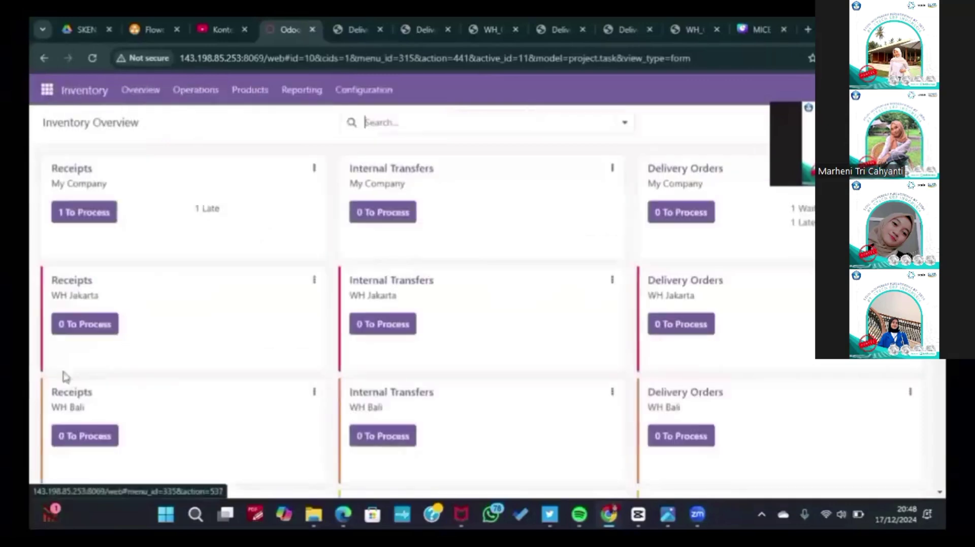
Step: Show the Inventory Deliveries list, including waiting WH/OUT/00009 for PT. NUSA JAYA
click(195, 91)
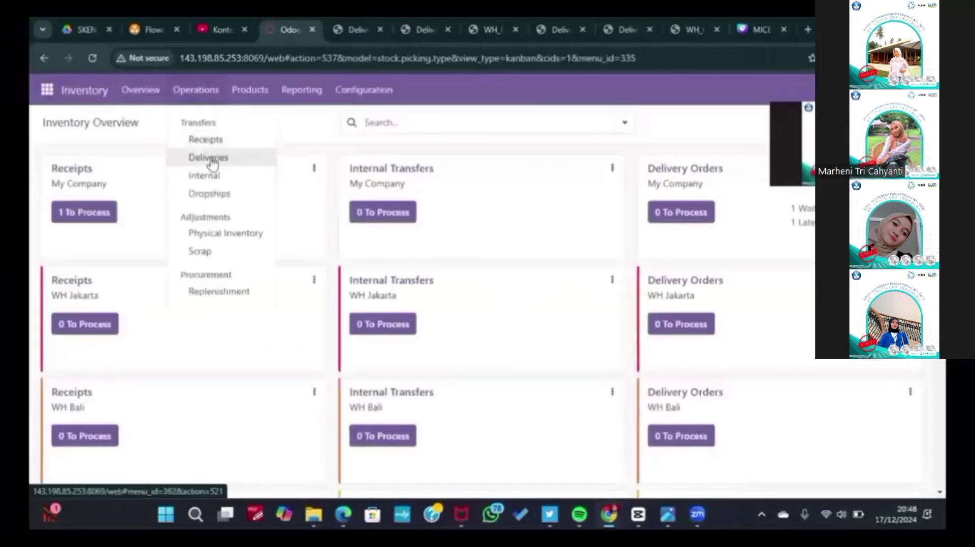
click(210, 158)
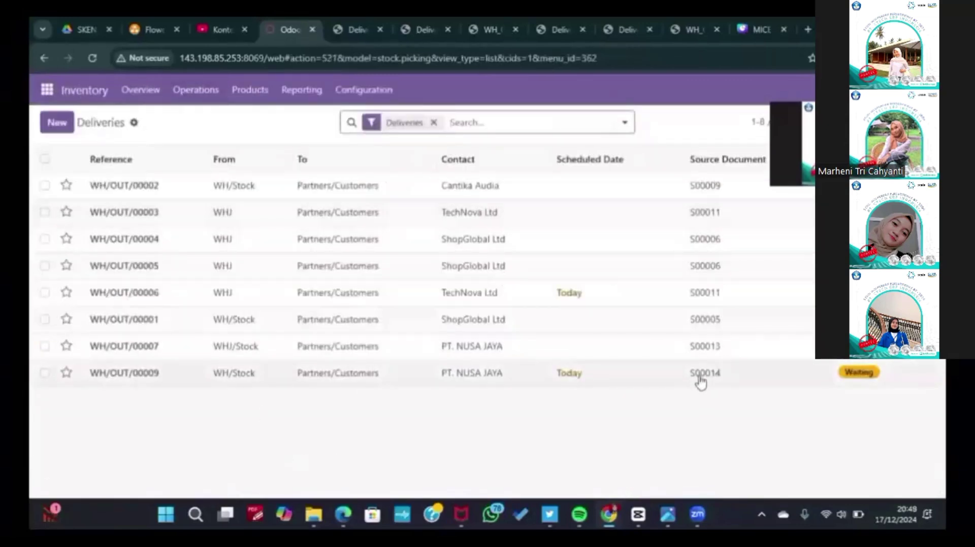
Step: Open delivery WH/OUT/00009 and review its details
click(344, 374)
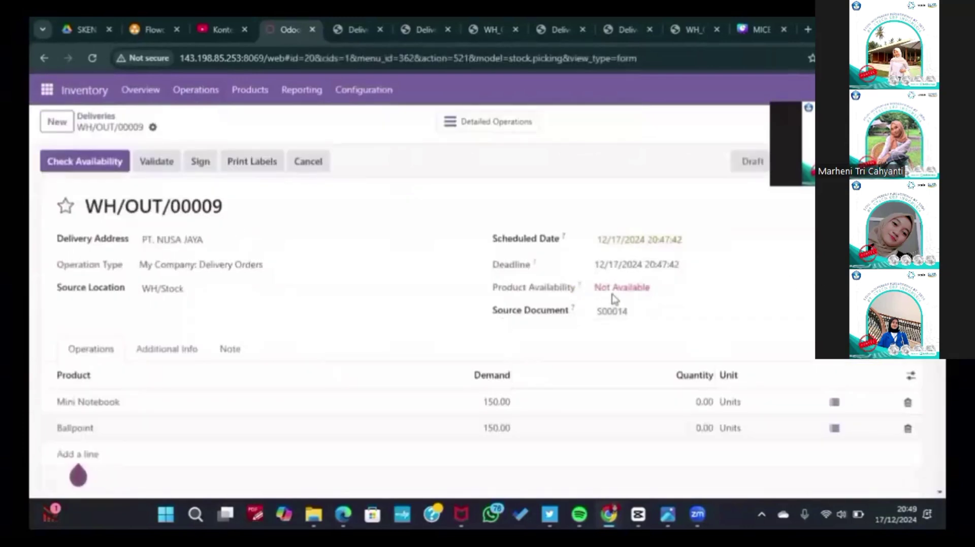
scroll(525, 344, down, 2)
scroll(528, 345, up, 2)
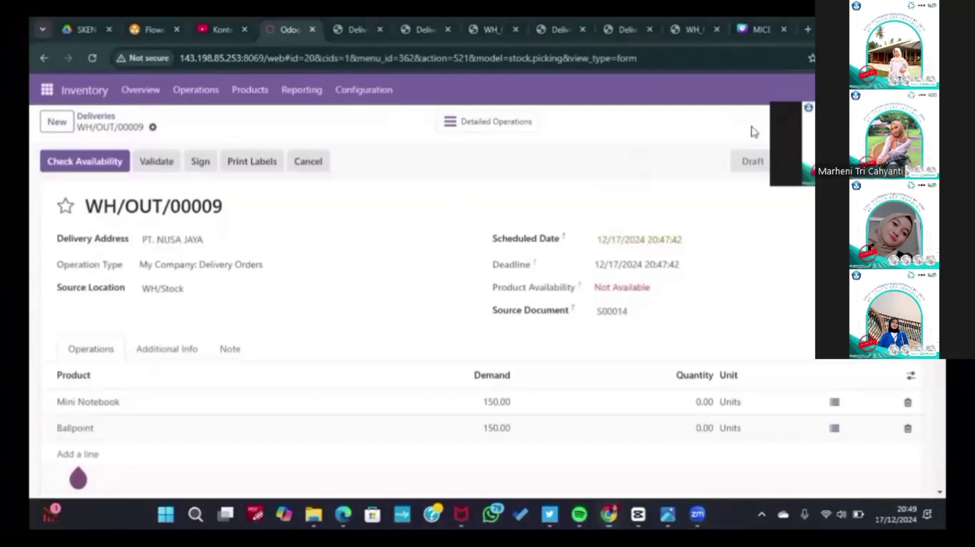
drag(843, 143, 799, 315)
Step: Message the colleague 'Tolong lakukan pembelian untuk SO S00014' in a new chat
click(837, 90)
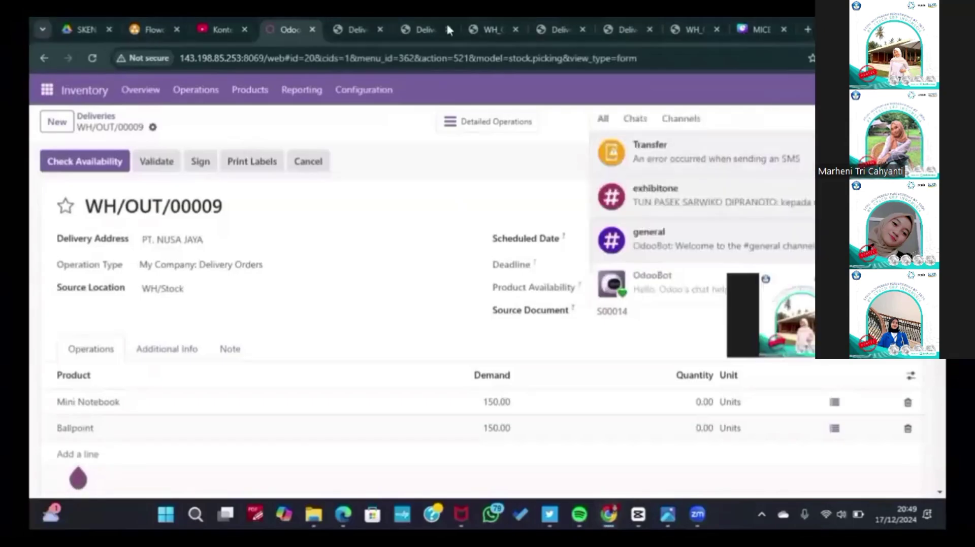
click(838, 90)
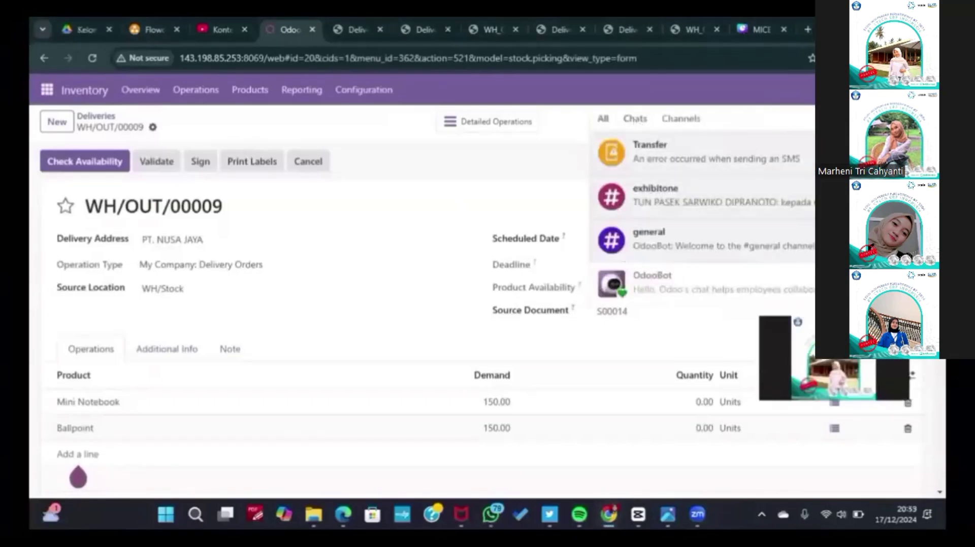
click(880, 119)
text(marh)
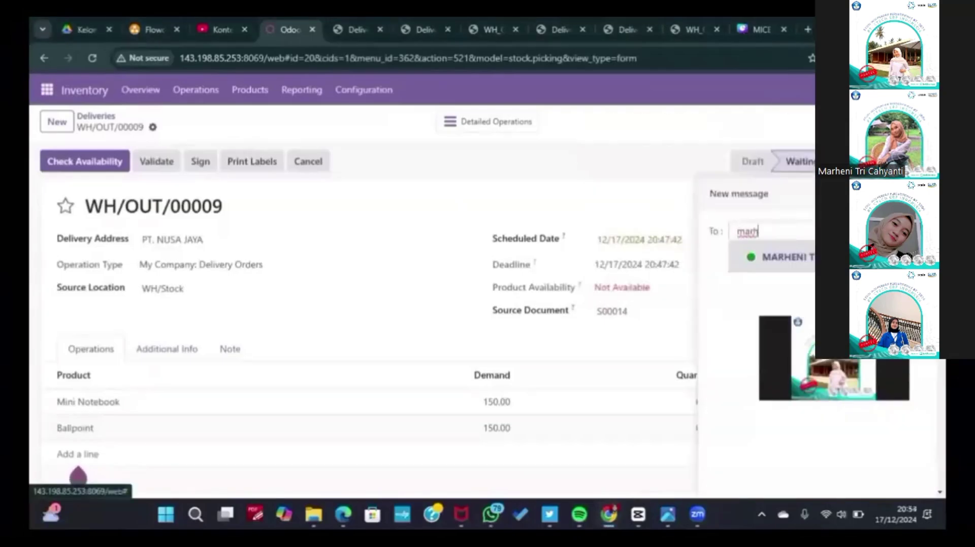
key(Return)
text(Tolong lakukan pembelian untuk SO  S00014)
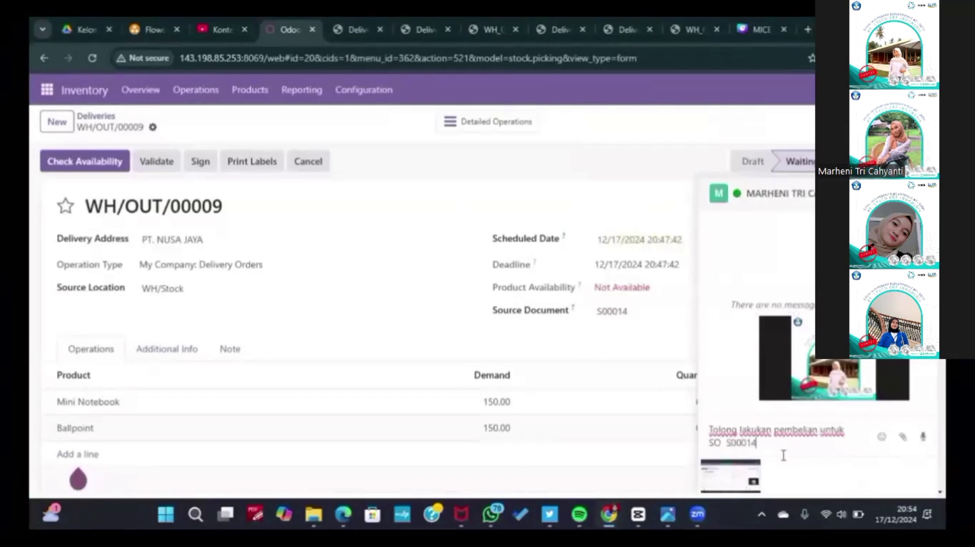
key(Return)
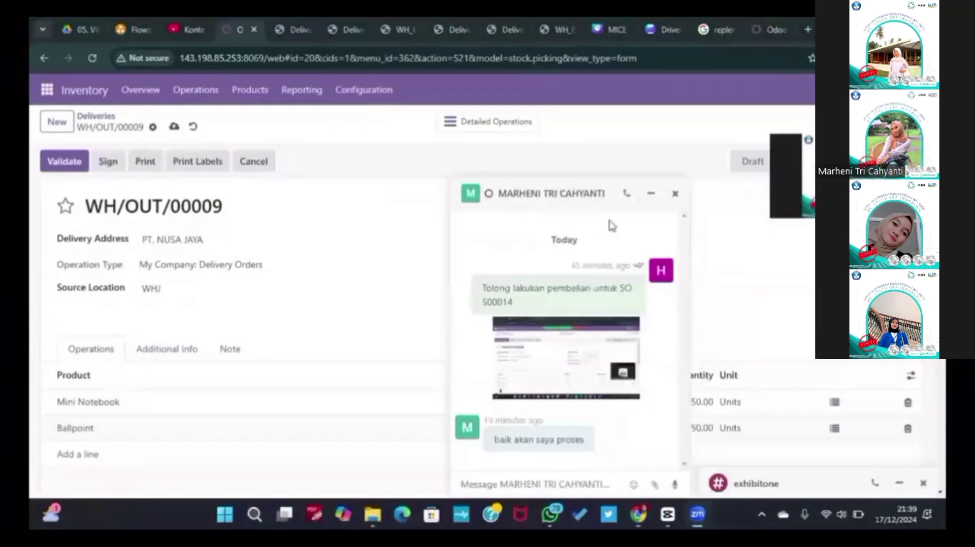
Step: Minimize the chat and set the delivery's source location to WHB/Stock
click(651, 194)
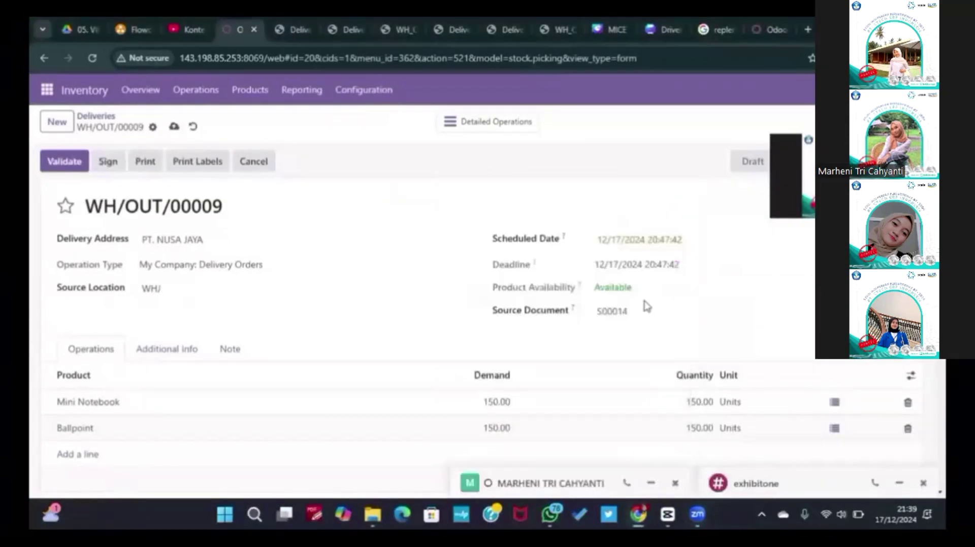
click(163, 289)
text(W)
click(203, 403)
click(309, 318)
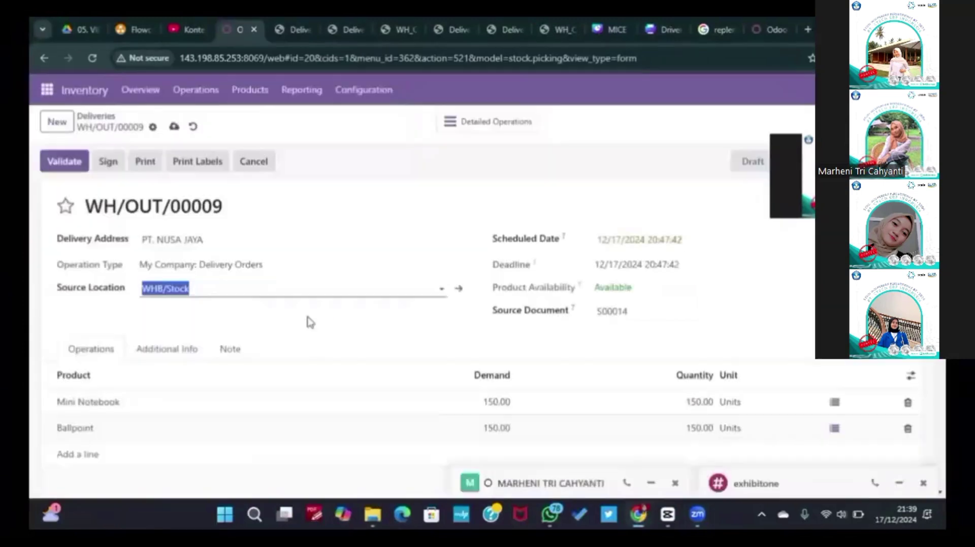
click(201, 294)
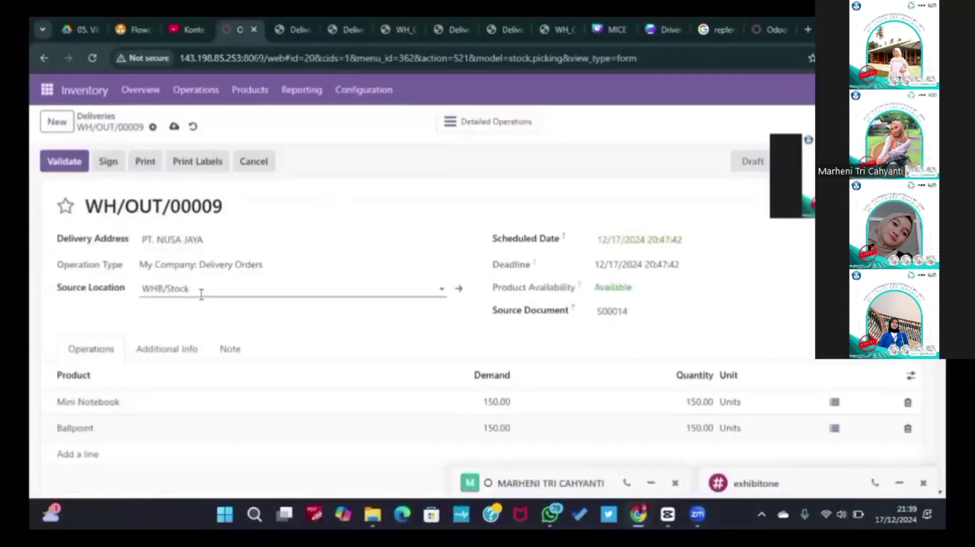
Step: Validate delivery WH/OUT/00009 and review the validated product lines
click(64, 161)
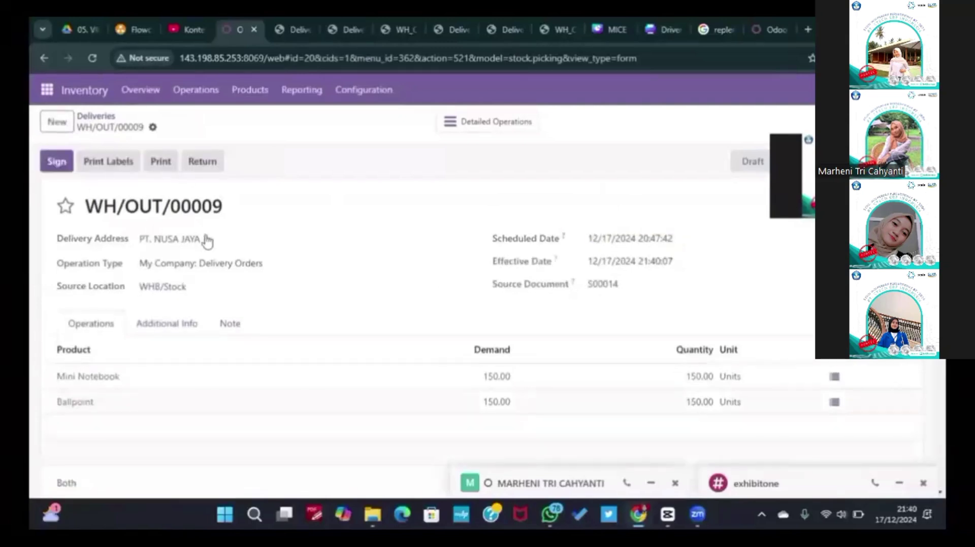
scroll(205, 240, down, 5)
scroll(206, 240, up, 5)
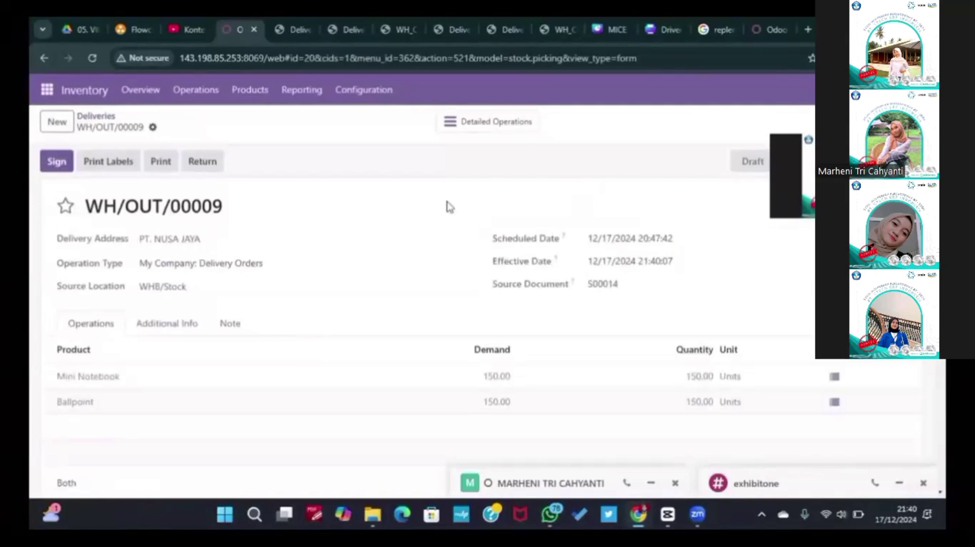
scroll(177, 356, down, 4)
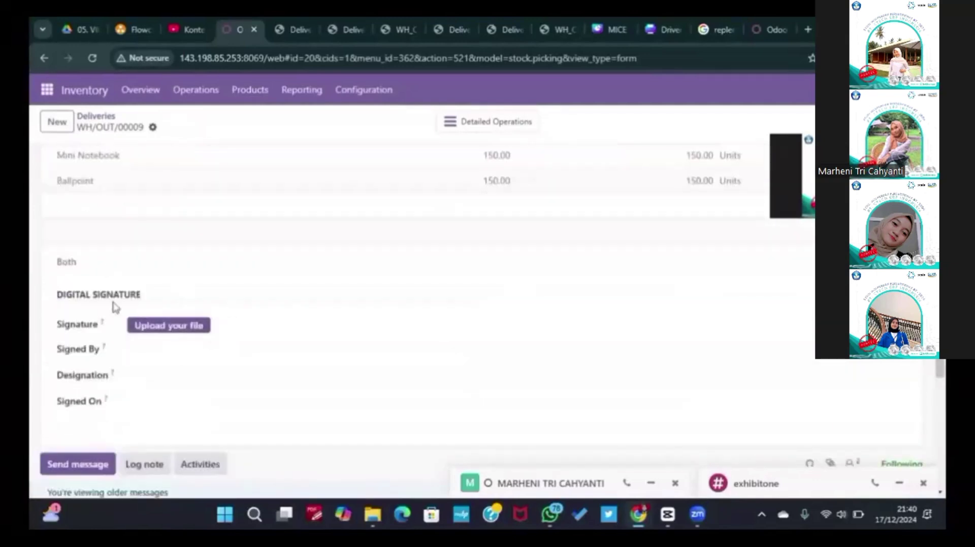
scroll(215, 311, down, 1)
scroll(216, 311, up, 5)
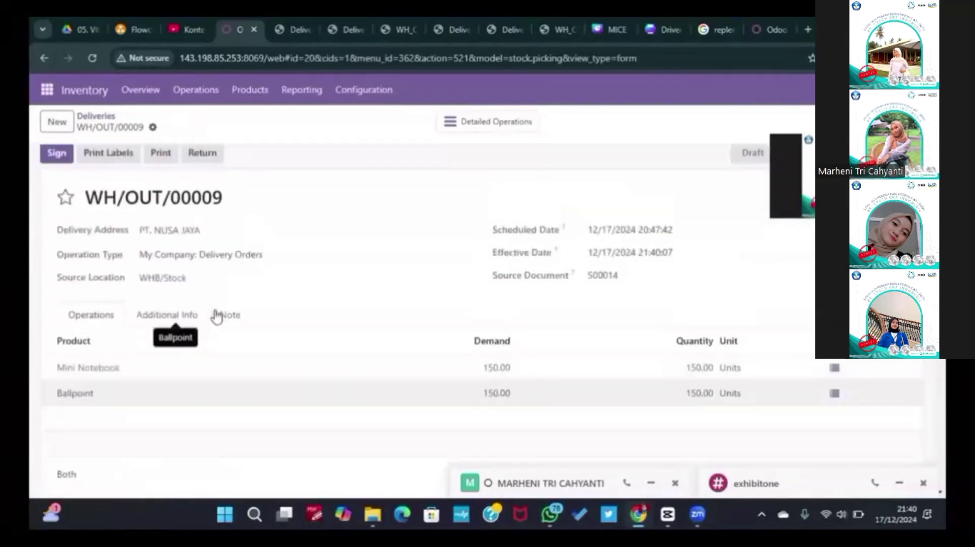
scroll(217, 315, up, 1)
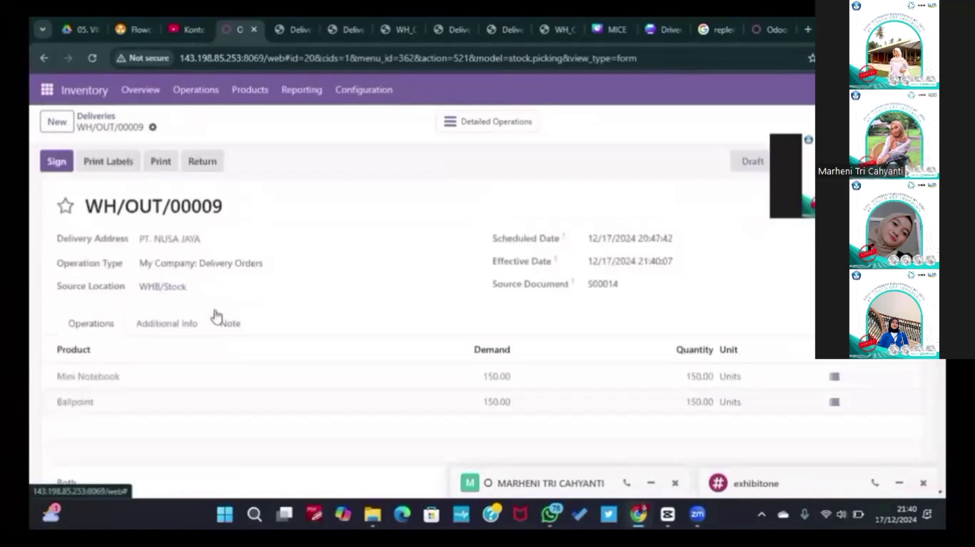
Step: Sign the delivery as PT. NUSA JAYA, add the Driver Sign image signed by 'Driver 01', and save
click(57, 161)
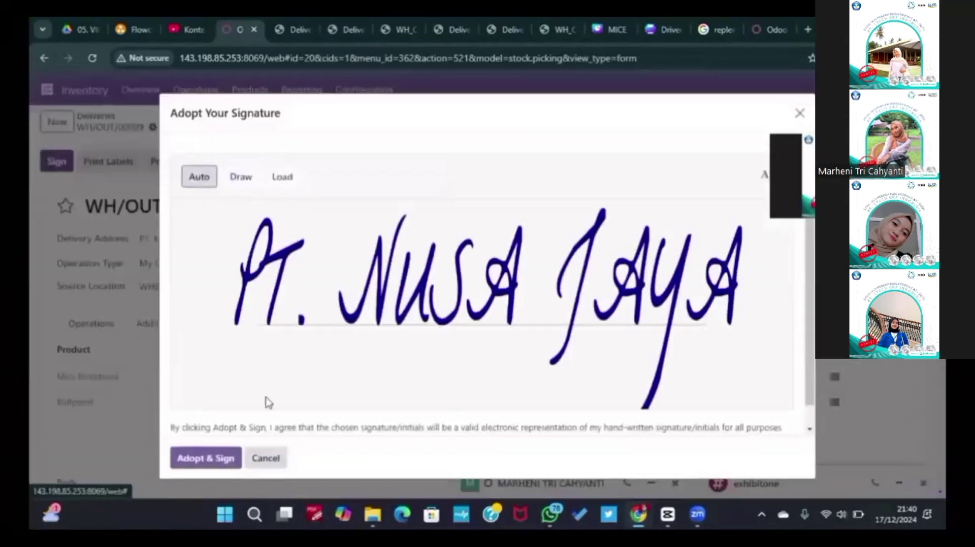
click(214, 459)
scroll(214, 459, down, 4)
click(182, 369)
click(186, 142)
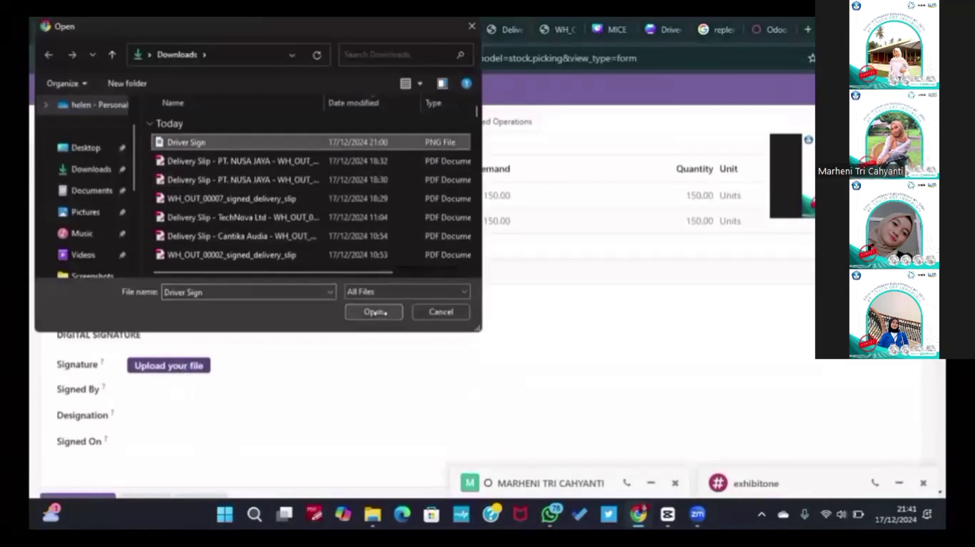
click(373, 311)
click(228, 394)
text(Driver )
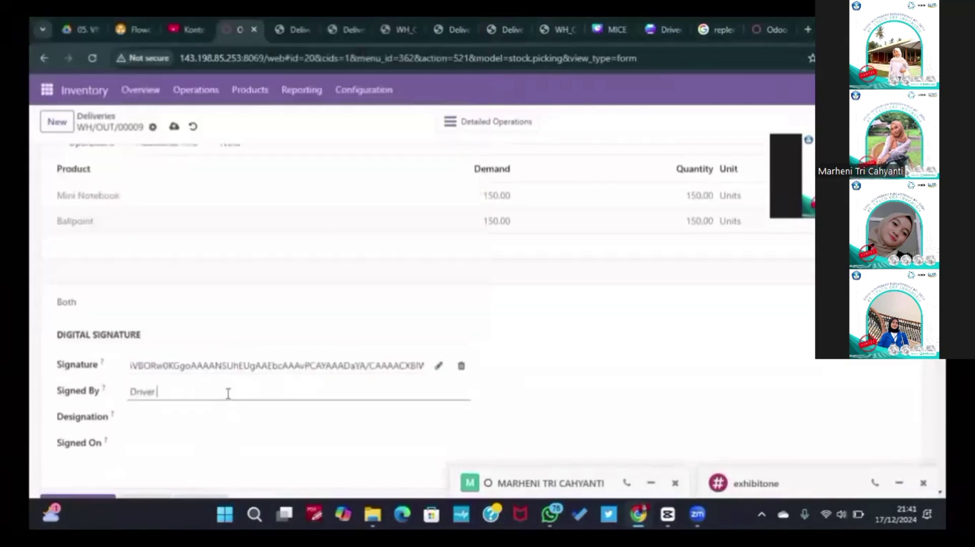
text(01)
scroll(130, 417, up, 6)
click(173, 126)
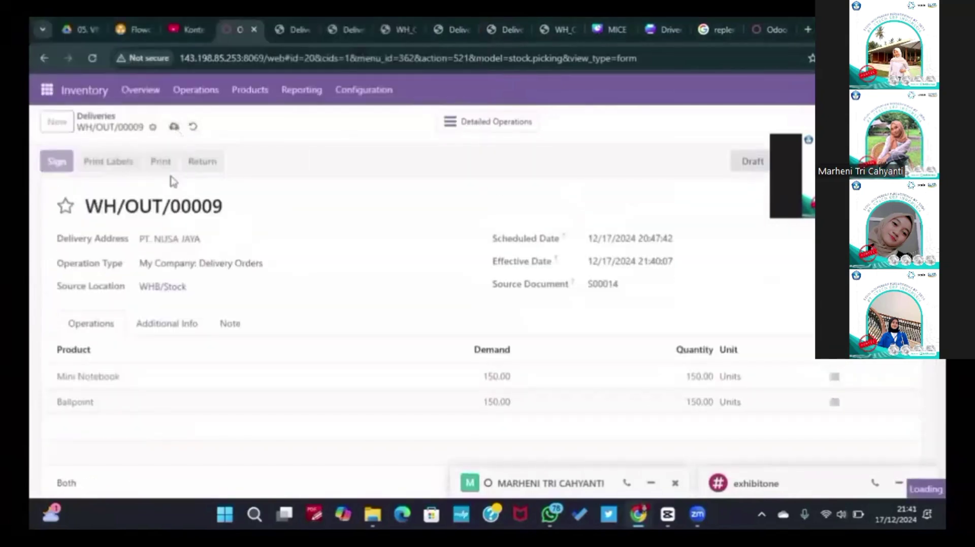
Step: Print the WH/OUT/00009 delivery slip and view the downloaded PDF
click(165, 166)
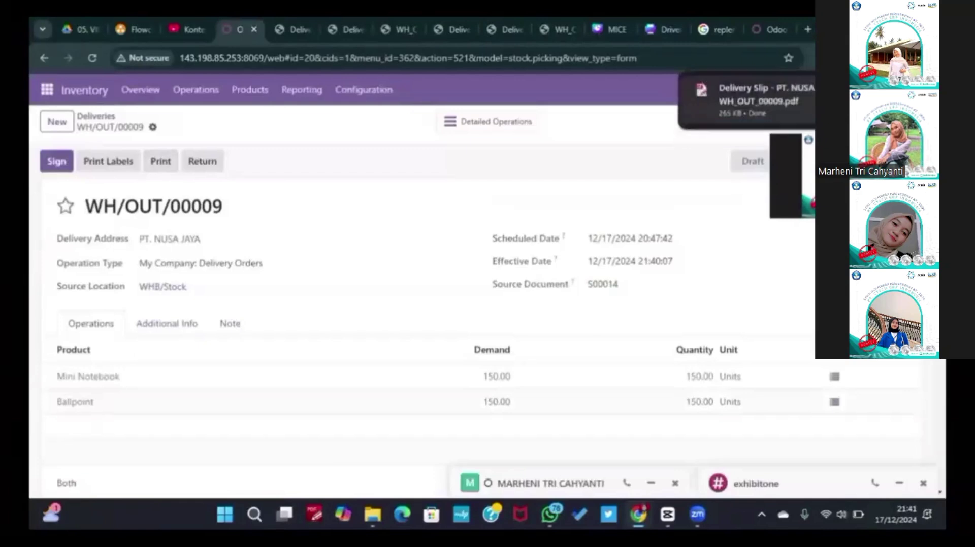
click(756, 102)
scroll(705, 326, down, 5)
scroll(478, 287, up, 1)
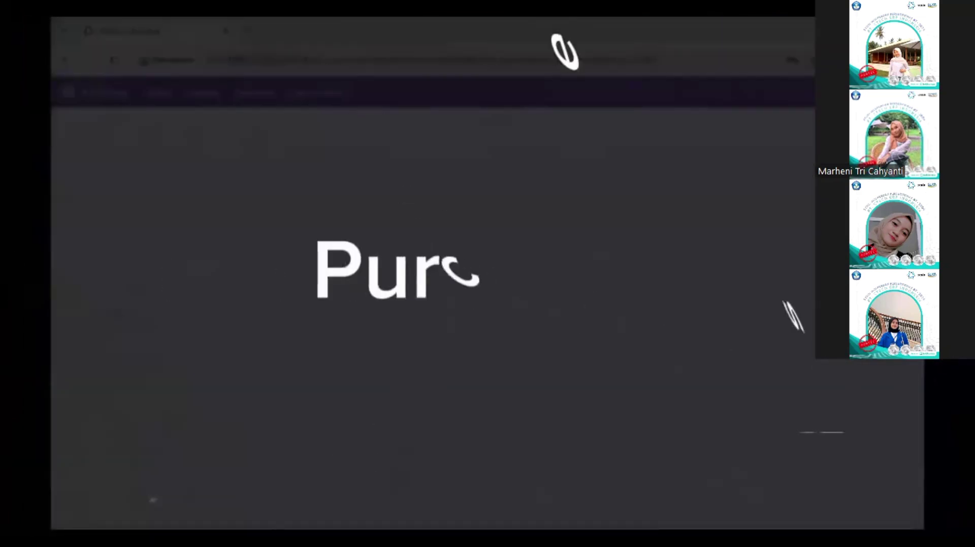
Step: Pause and resume the video while receipt WH/IN/00012 for P00017 is validated
mouse_move(160, 335)
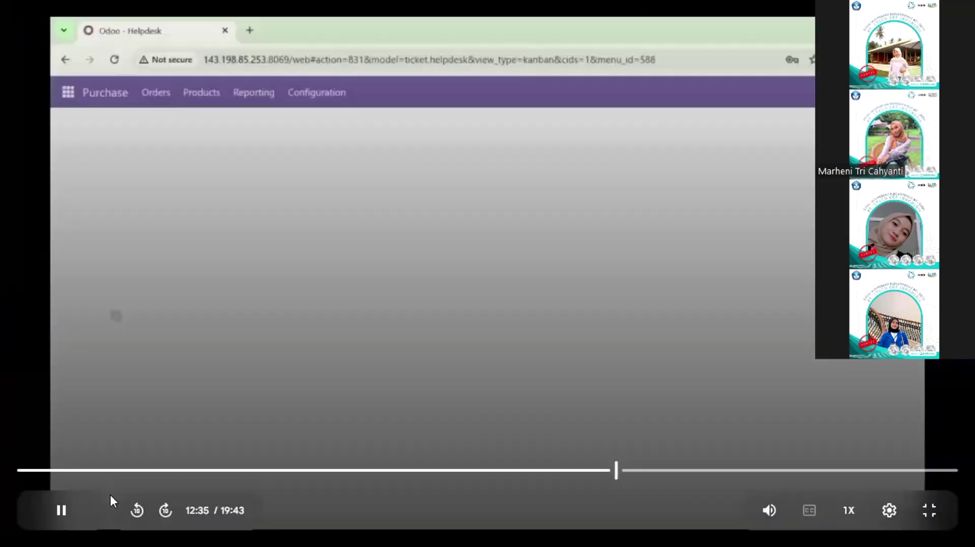
click(61, 510)
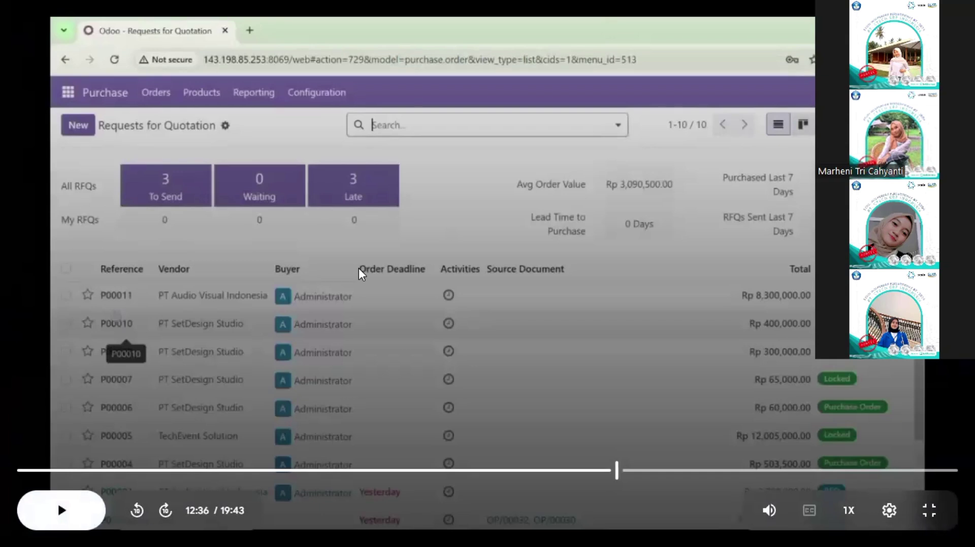
click(61, 510)
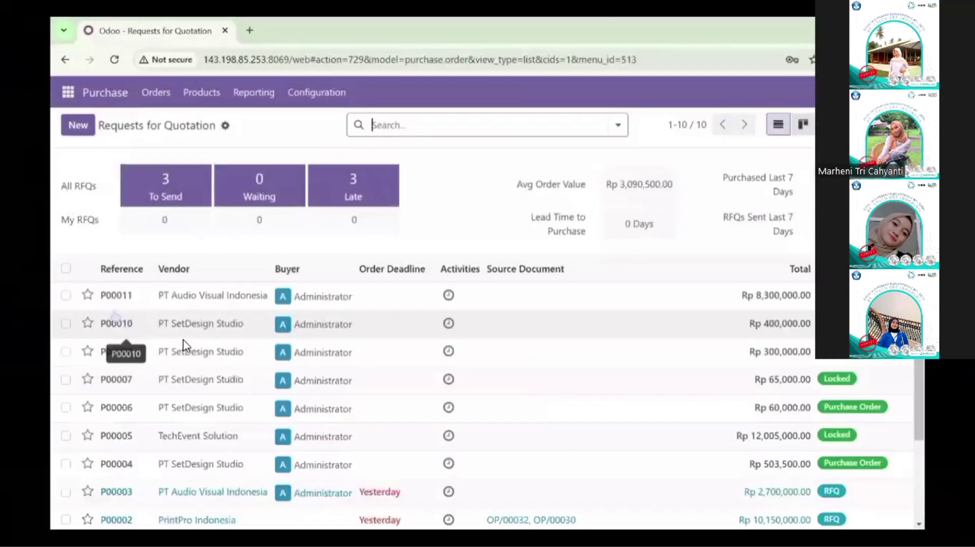
mouse_move(592, 313)
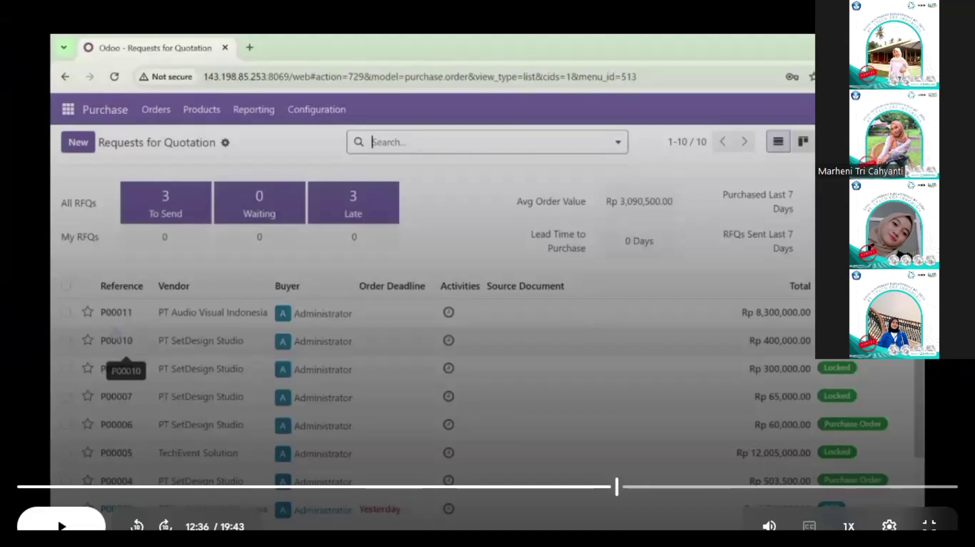
click(361, 230)
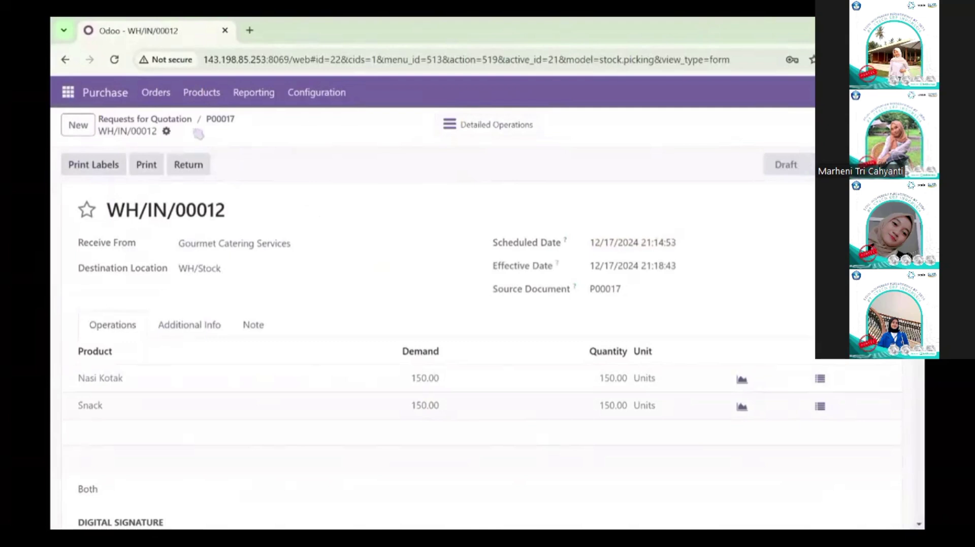
Step: Return to the RFQ list and open the colleague's chat, viewing the attached screenshot
click(186, 120)
click(852, 93)
click(779, 156)
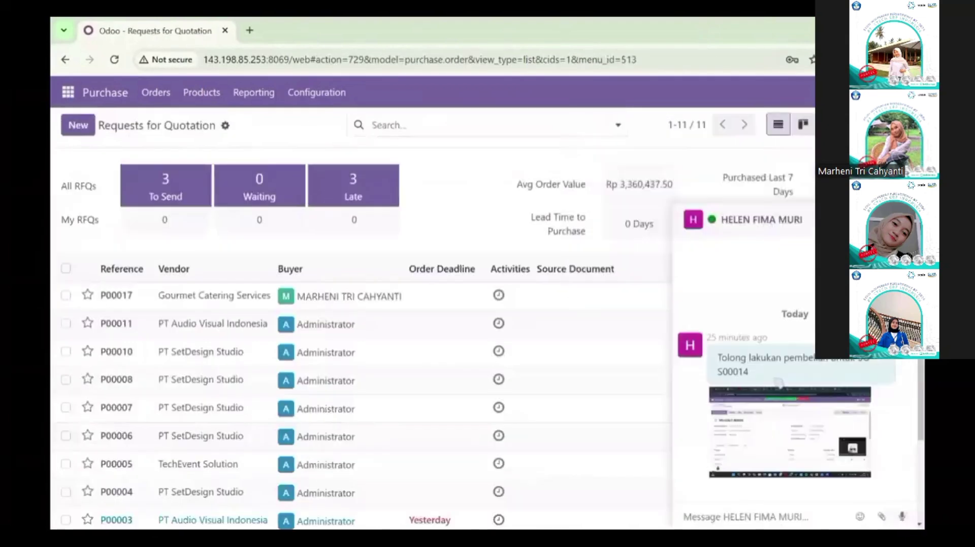
click(786, 428)
key(Escape)
Step: Reply 'baik akan saya proses' to the colleague, close the chat, and start a new RFQ
click(765, 516)
text(baik akan saya proses)
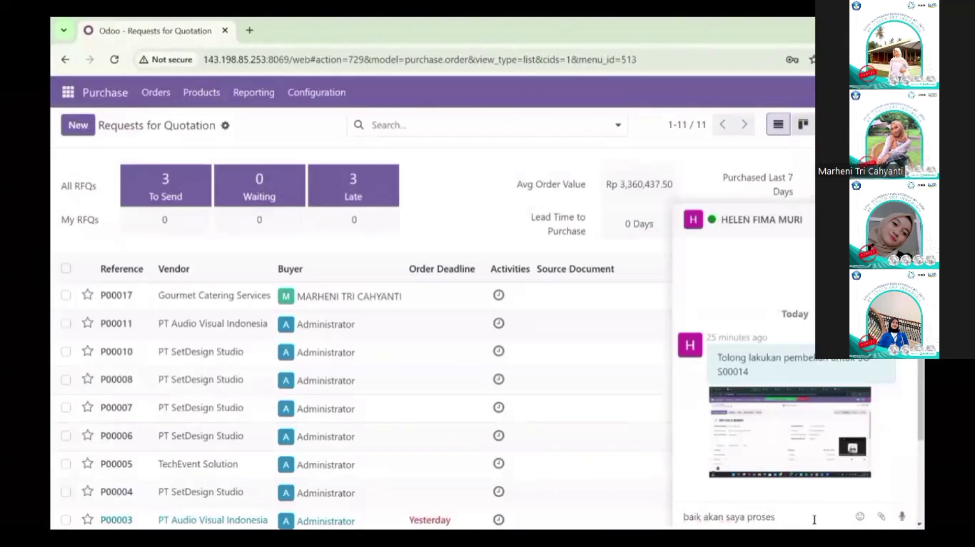
key(Return)
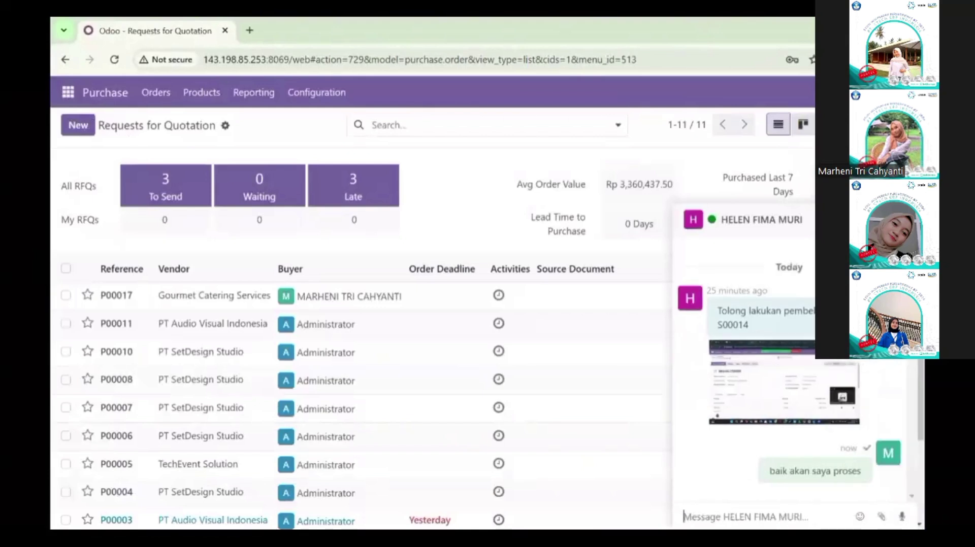
key(Escape)
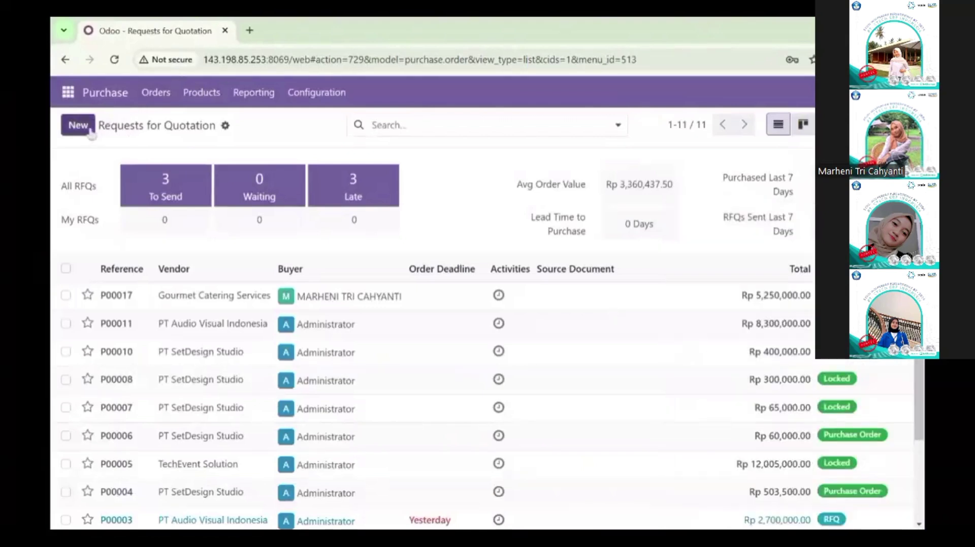
click(90, 134)
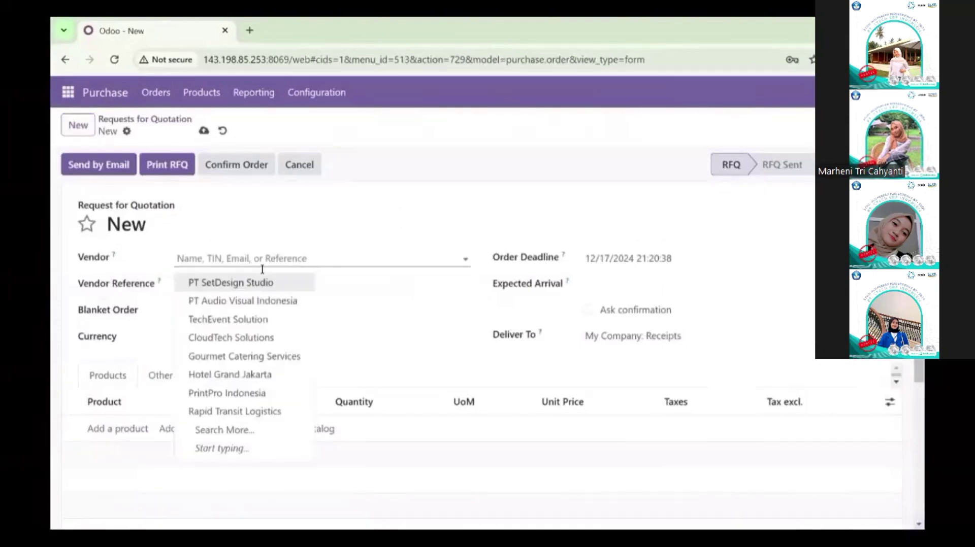
Step: Set the quotation's vendor details and expected arrival to 15 January 2025
click(257, 295)
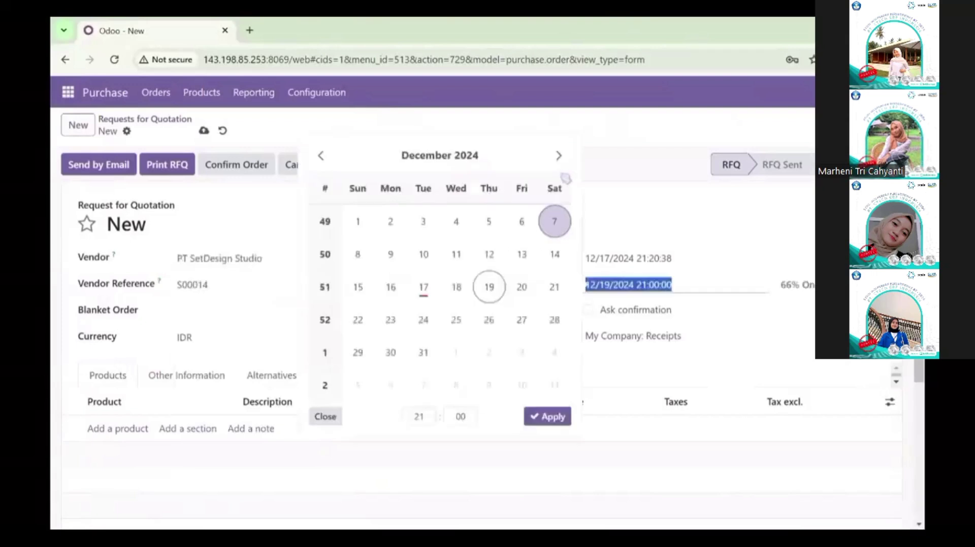
click(558, 156)
click(456, 287)
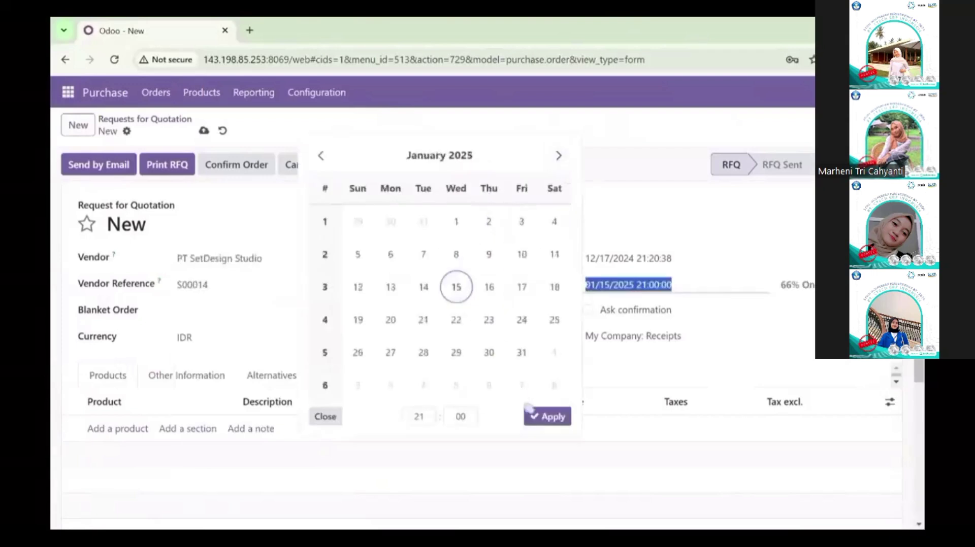
click(538, 416)
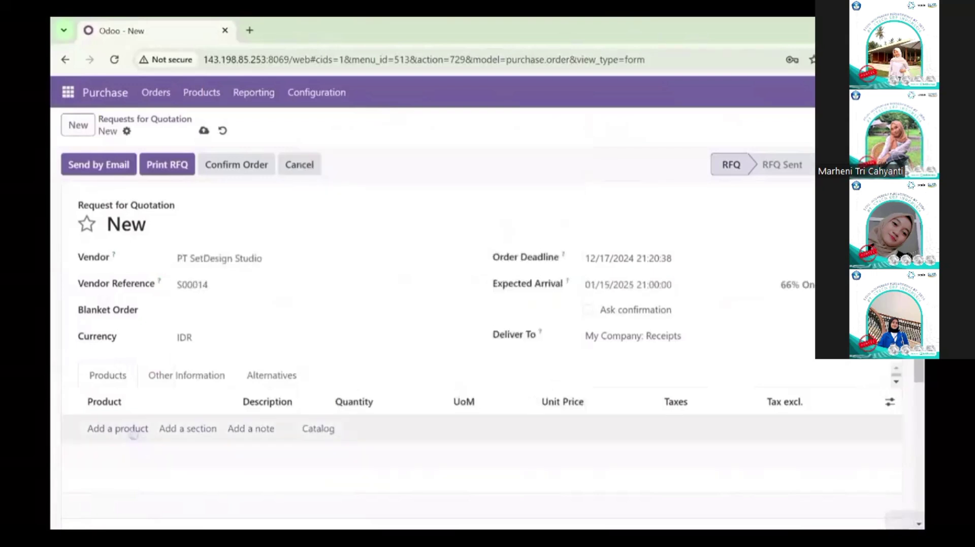
Step: Add Ballpoint and Mini Notebook product lines via the full product search
click(117, 428)
click(201, 390)
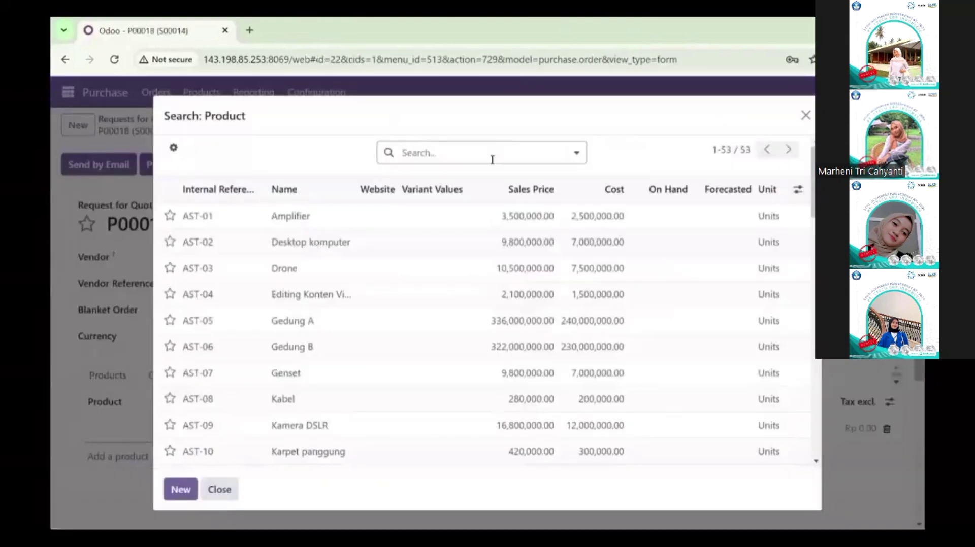
text(ball)
key(Return)
click(349, 304)
click(118, 457)
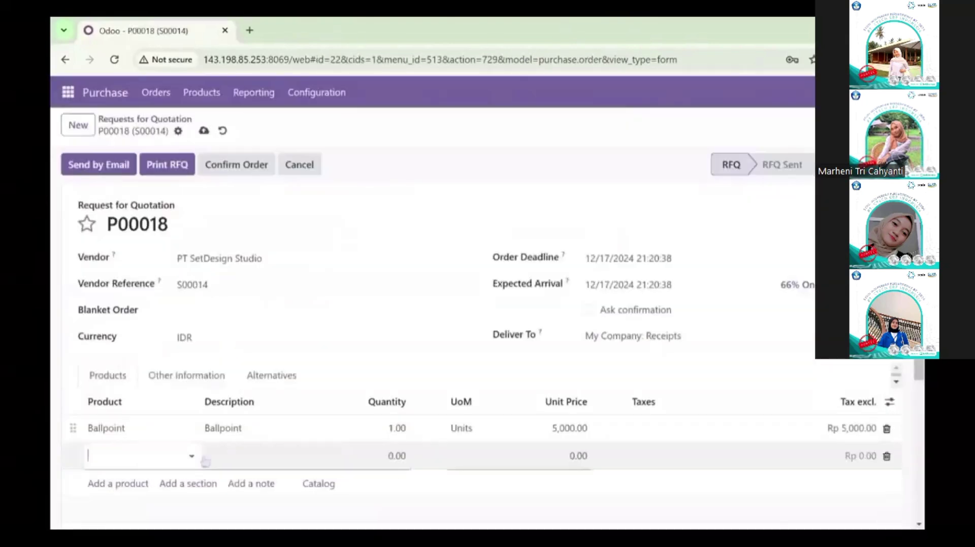
click(200, 413)
text(mini)
key(Return)
click(373, 294)
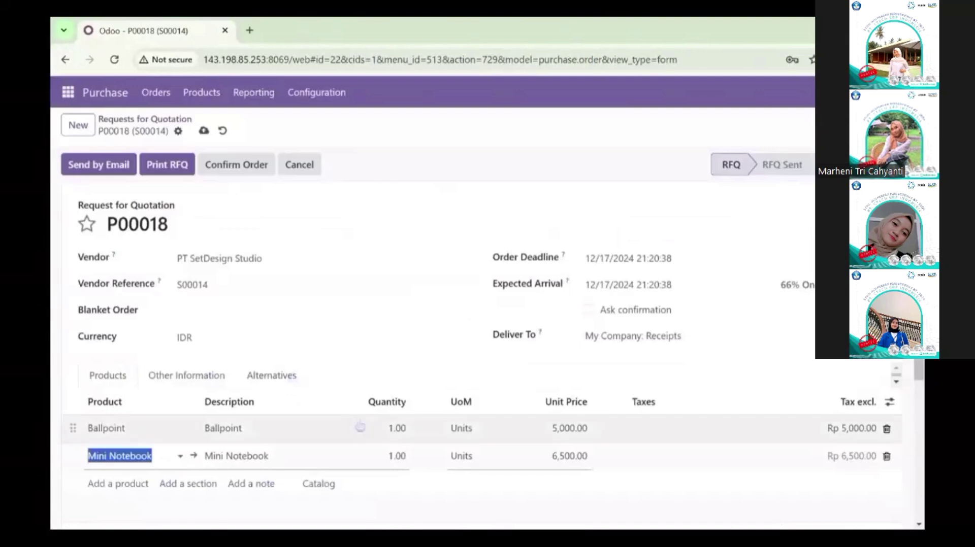
Step: Set both product quantities to 150 and send the RFQ to the vendor by email
click(401, 428)
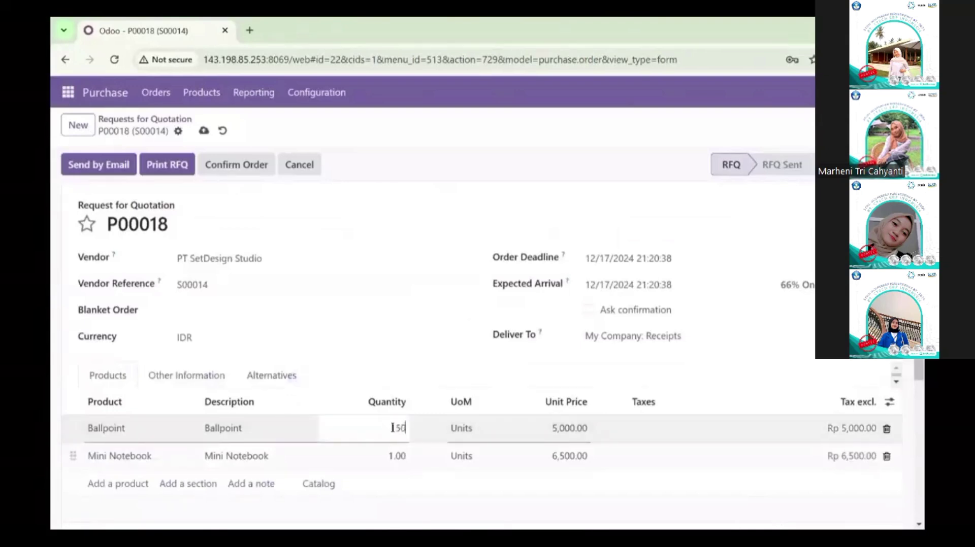
click(407, 468)
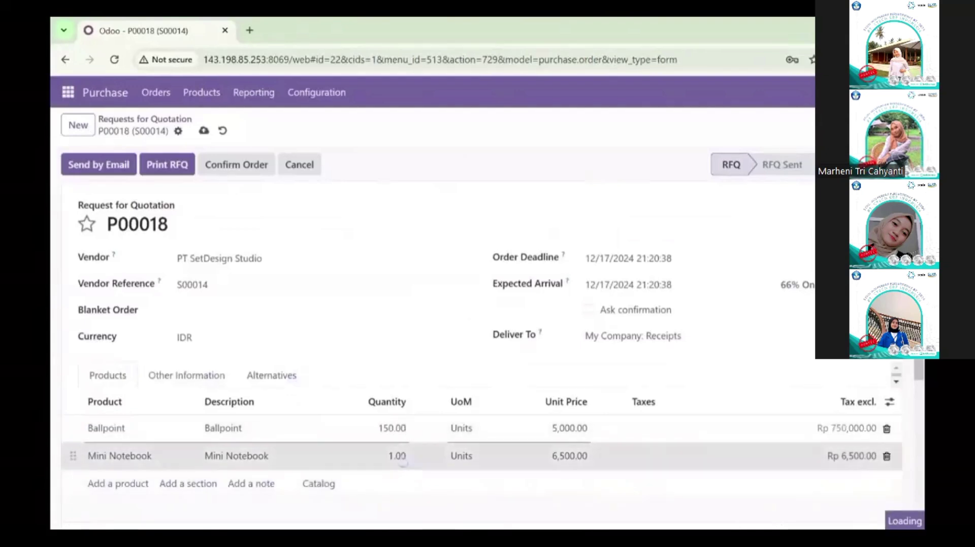
text(150)
click(335, 468)
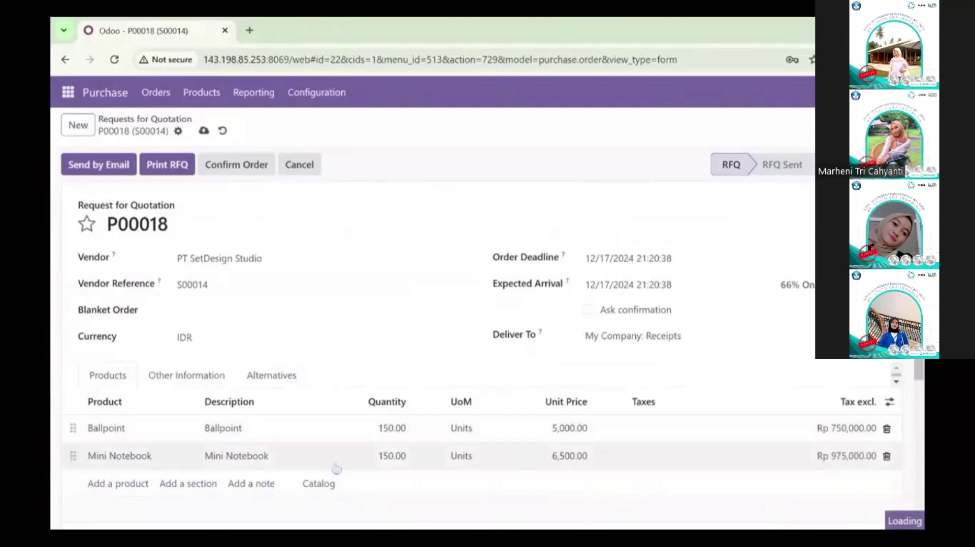
scroll(457, 462, down, 2)
scroll(698, 520, up, 2)
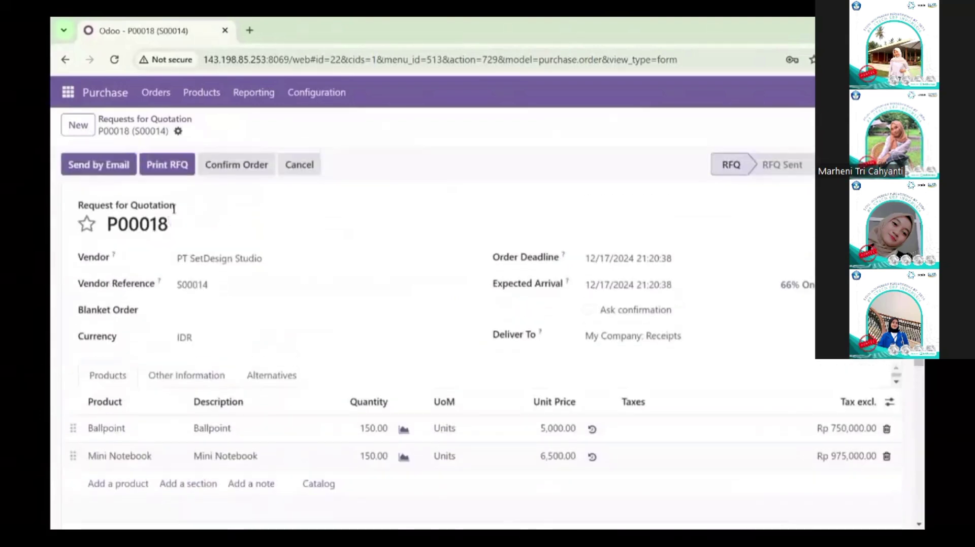
click(127, 164)
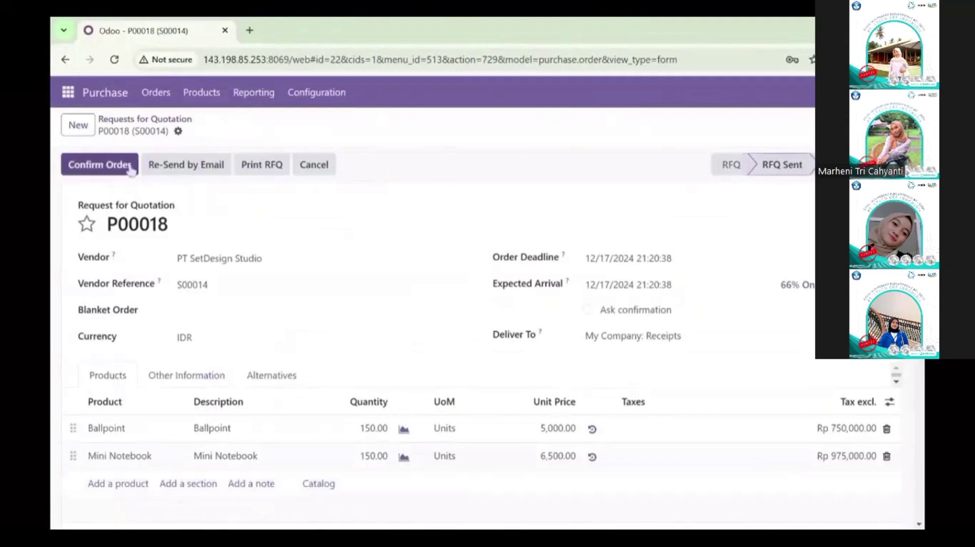
click(131, 170)
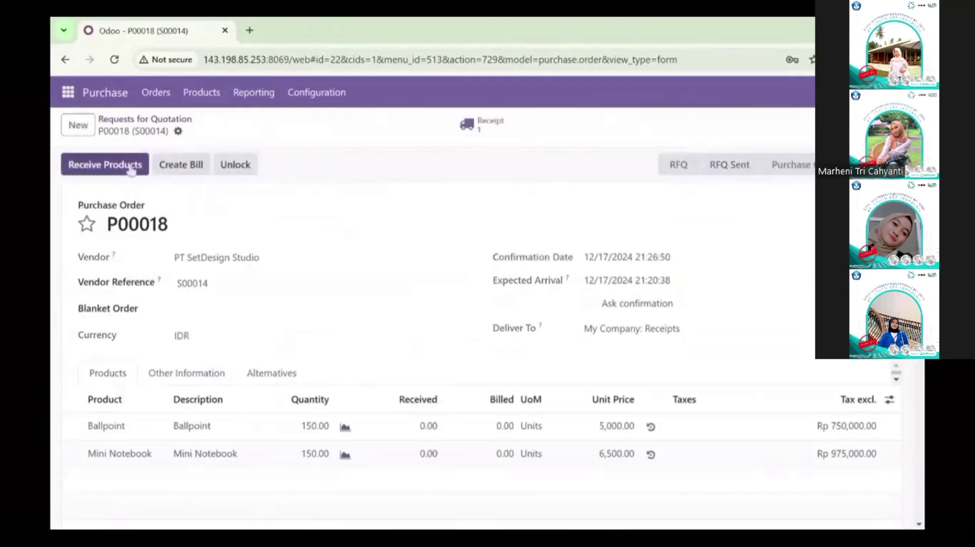
Step: Validate receipt WH/IN/00014 for 150 Ballpoints and 150 Mini Notebooks, then return to the RFQ list
click(492, 126)
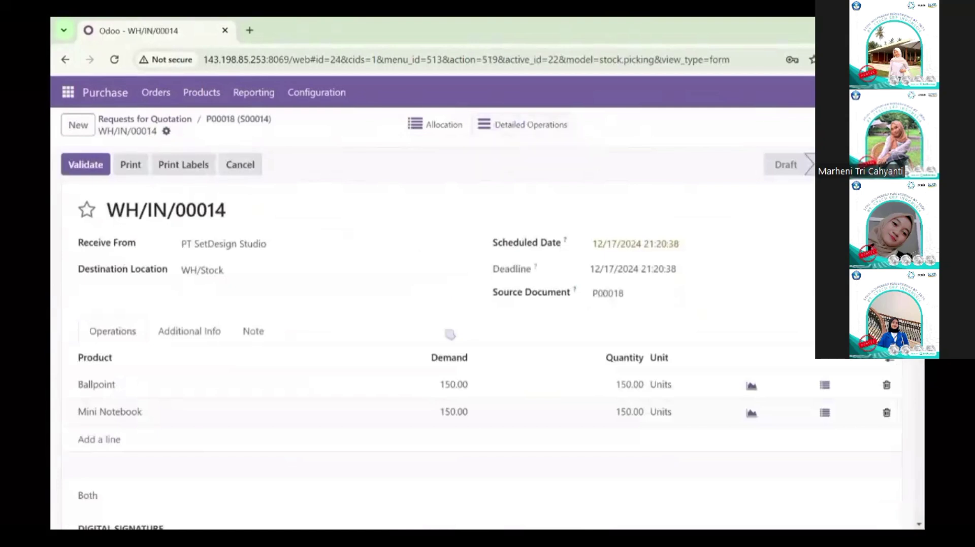
click(102, 167)
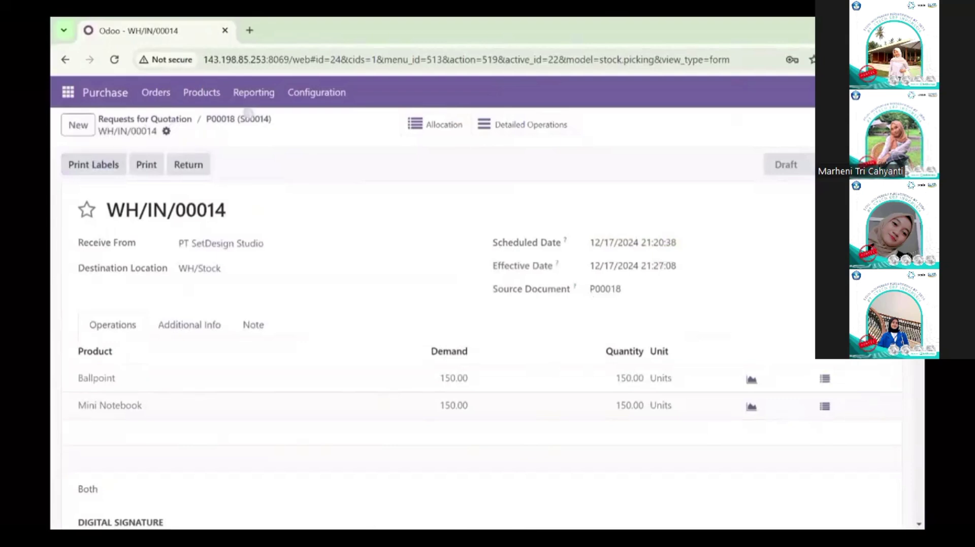
click(238, 119)
click(155, 120)
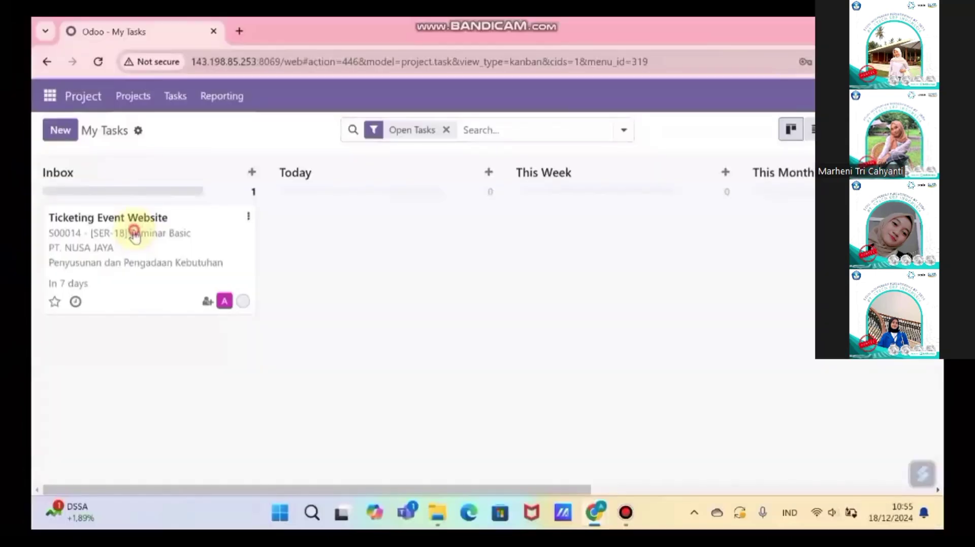
Step: Open the Ticketing Event Website task, duplicate the browser tab, and switch it to Events
click(134, 229)
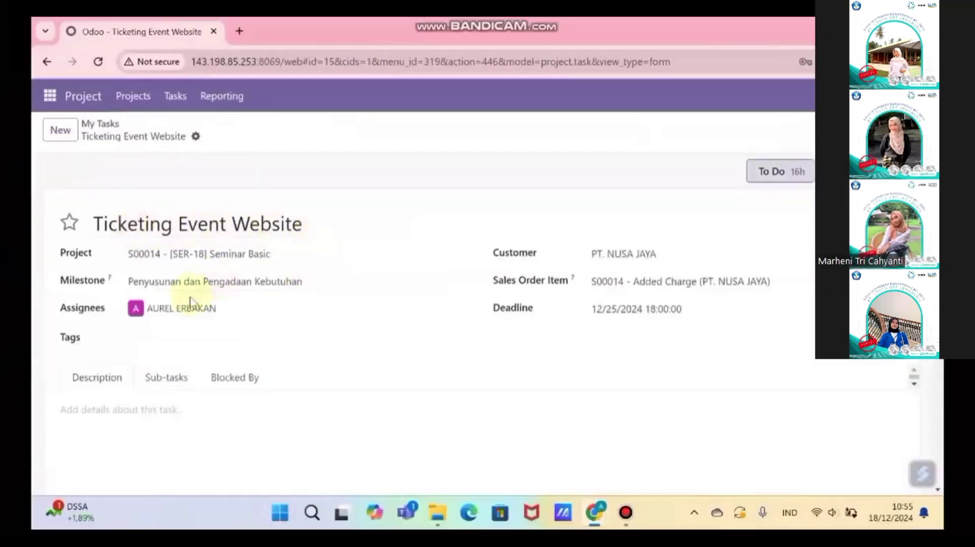
right_click(162, 38)
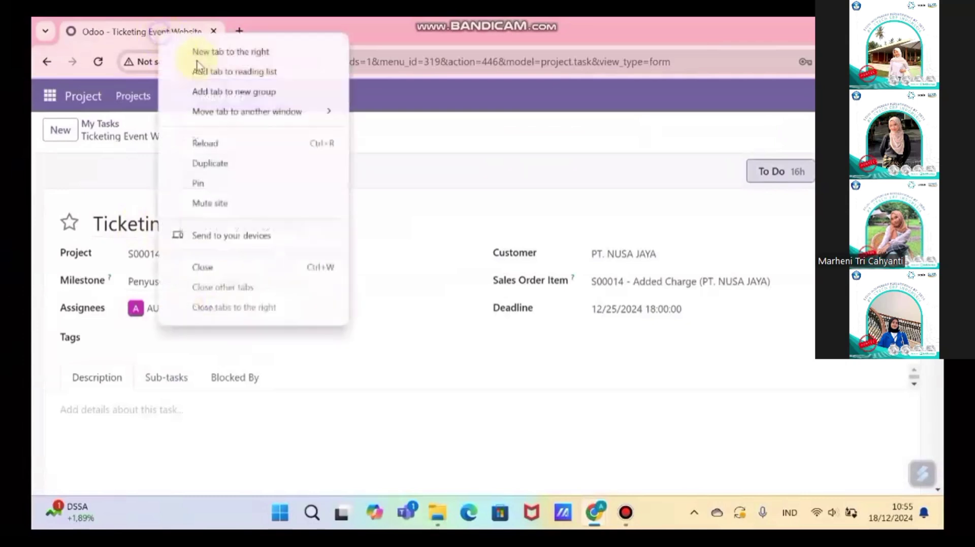
click(219, 162)
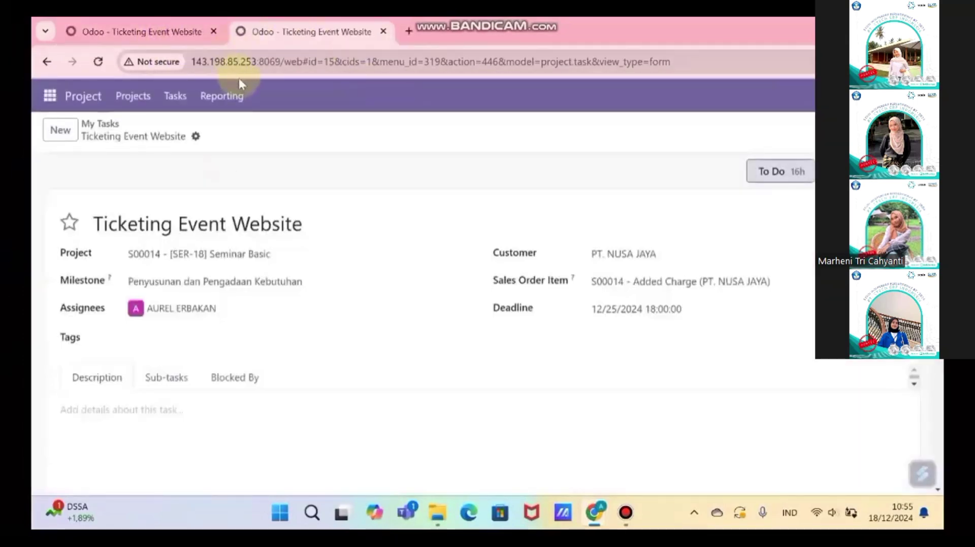
click(51, 95)
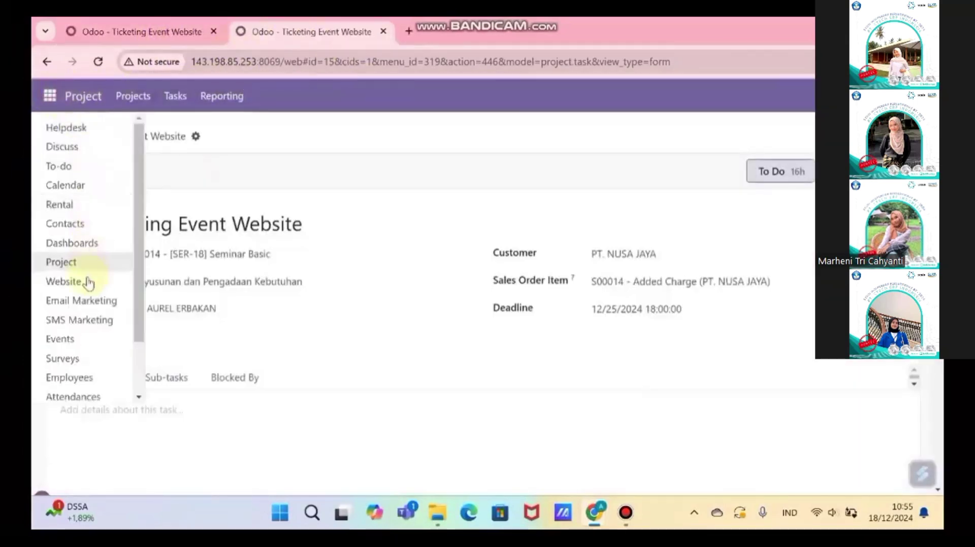
click(78, 339)
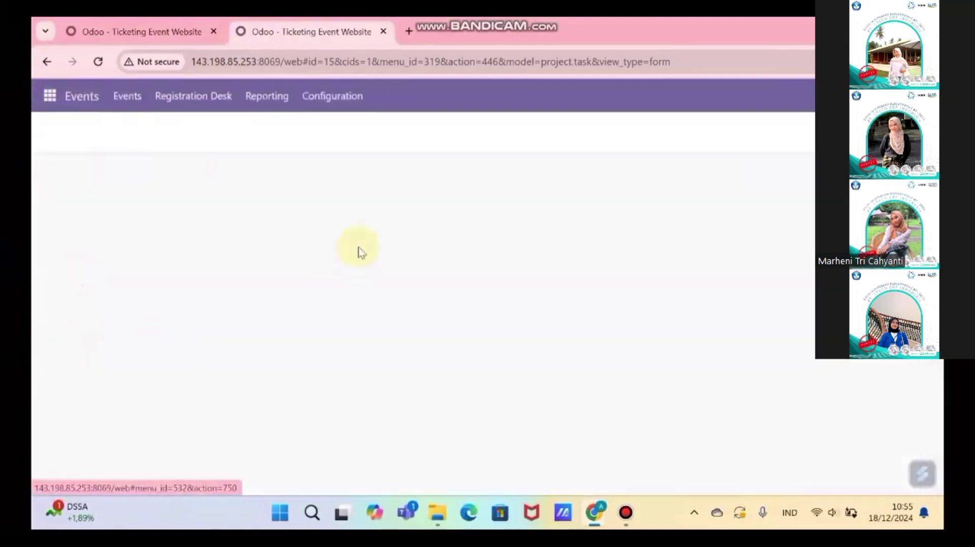
Step: Create event 'Seminar Inovasi Teknologi PT. Nusa Jaya' starting and ending January 15, 2025
click(61, 132)
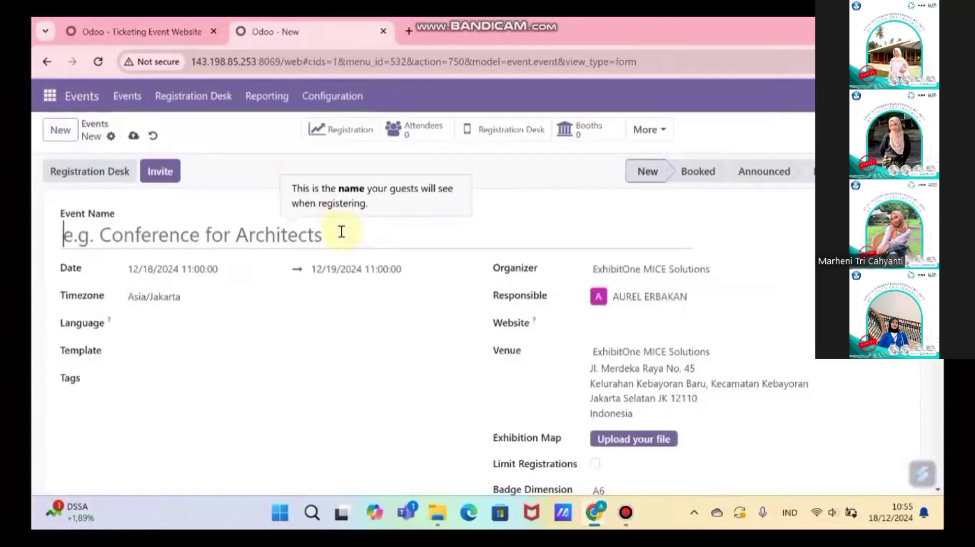
text(Seminar Inovasi Teknologi)
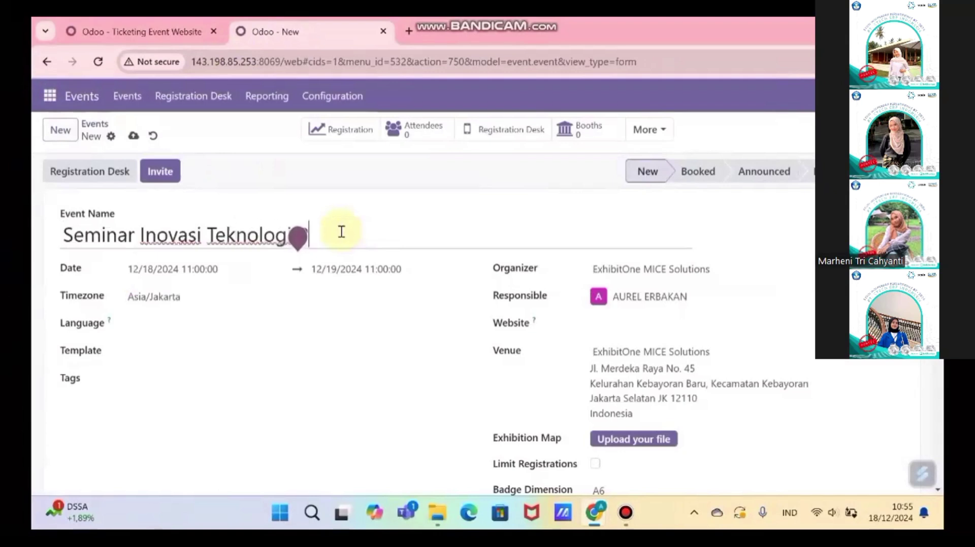
text( PT. Nusa Jaya)
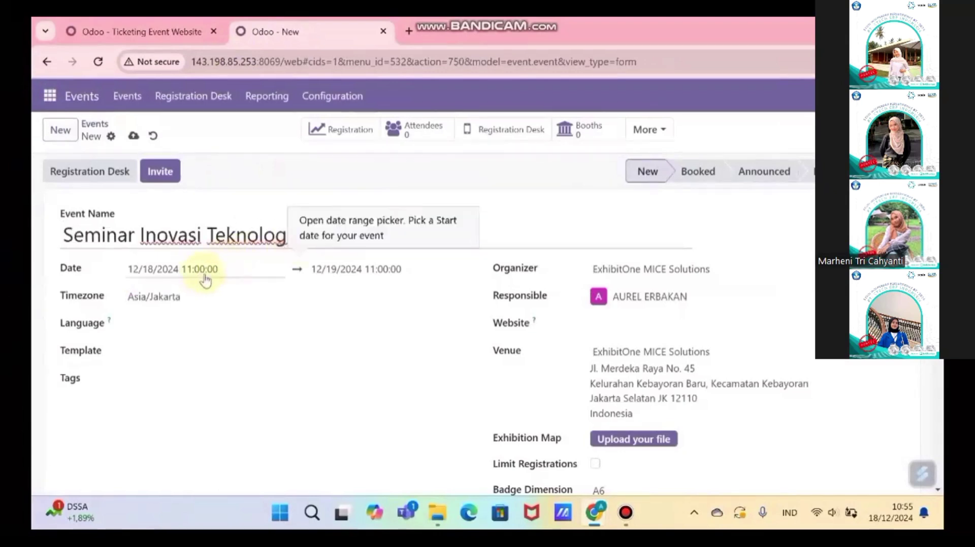
click(207, 276)
click(423, 445)
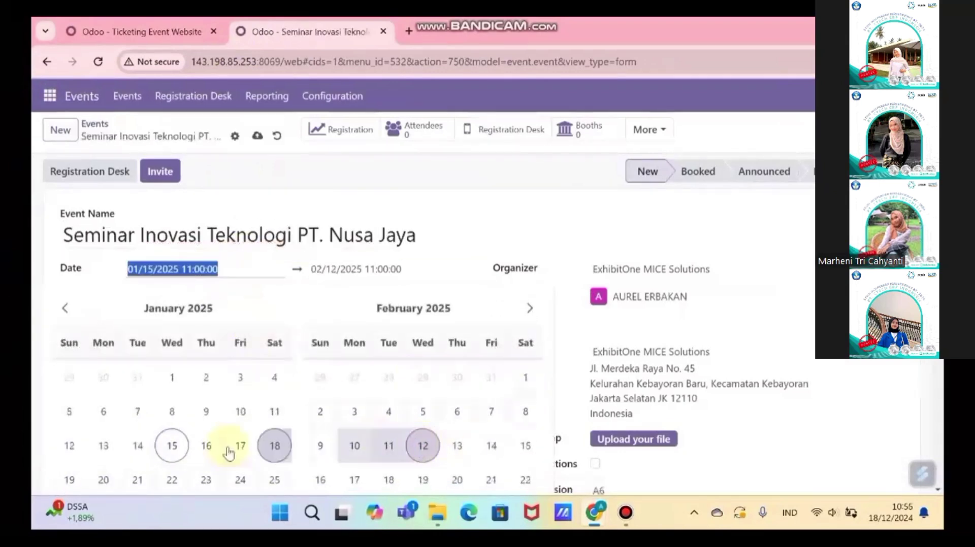
click(327, 270)
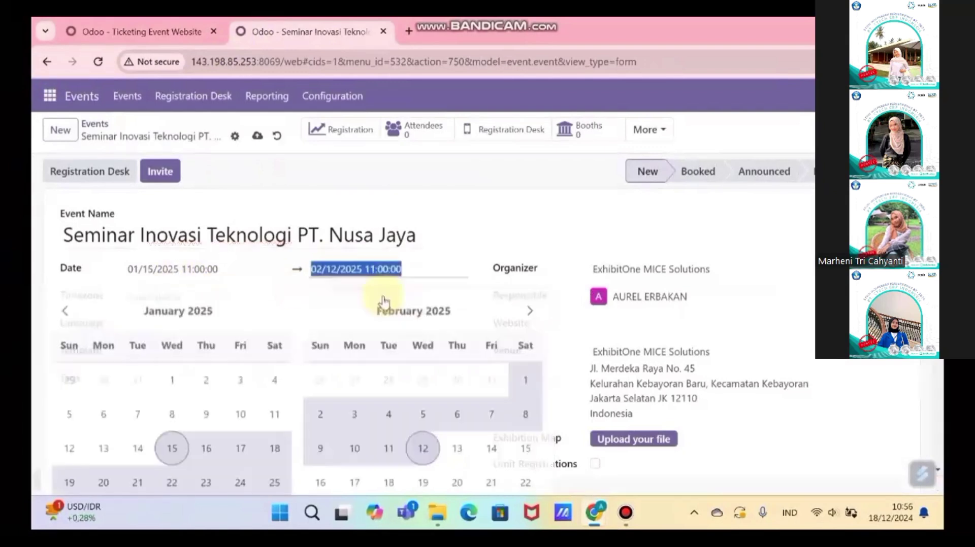
click(172, 446)
click(516, 228)
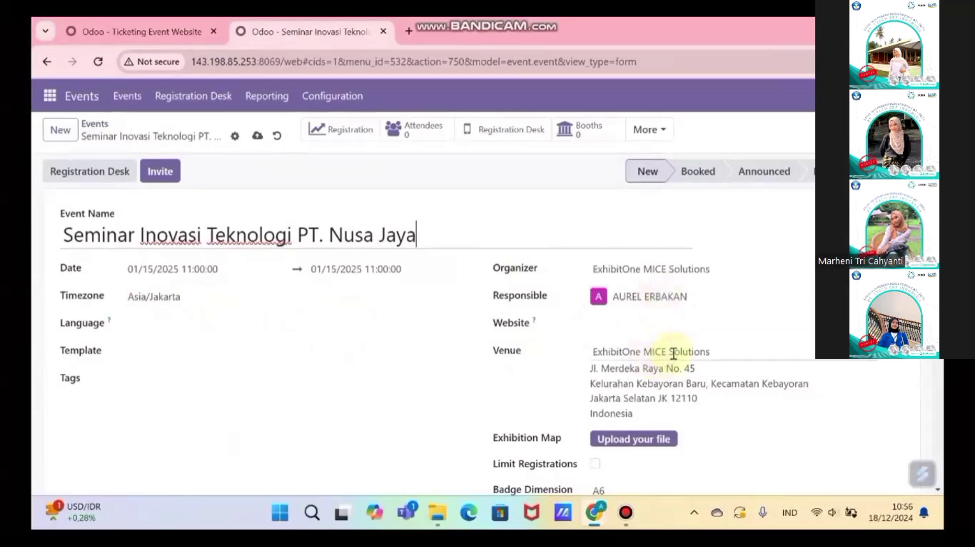
Step: Limit the event's registrations to 150 attendees
scroll(691, 376, down, 1)
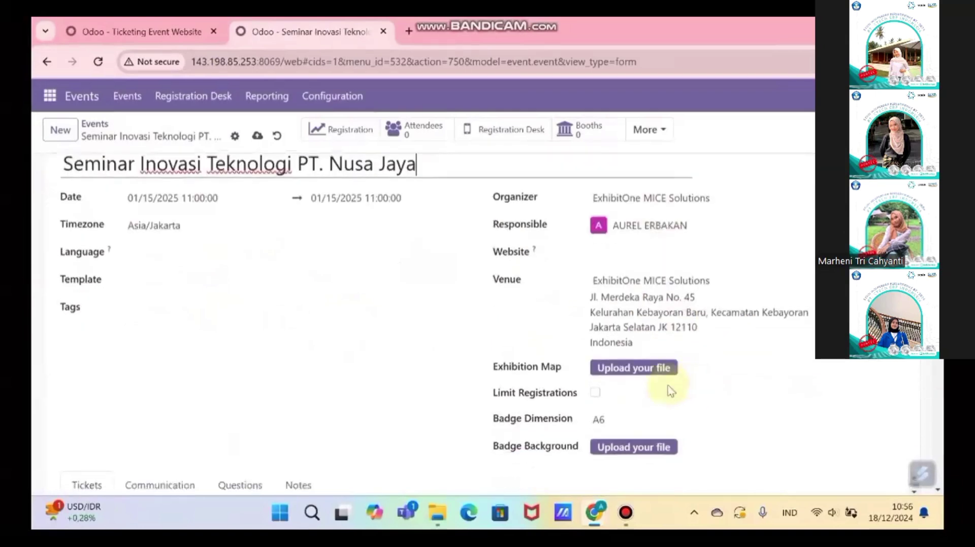
click(595, 394)
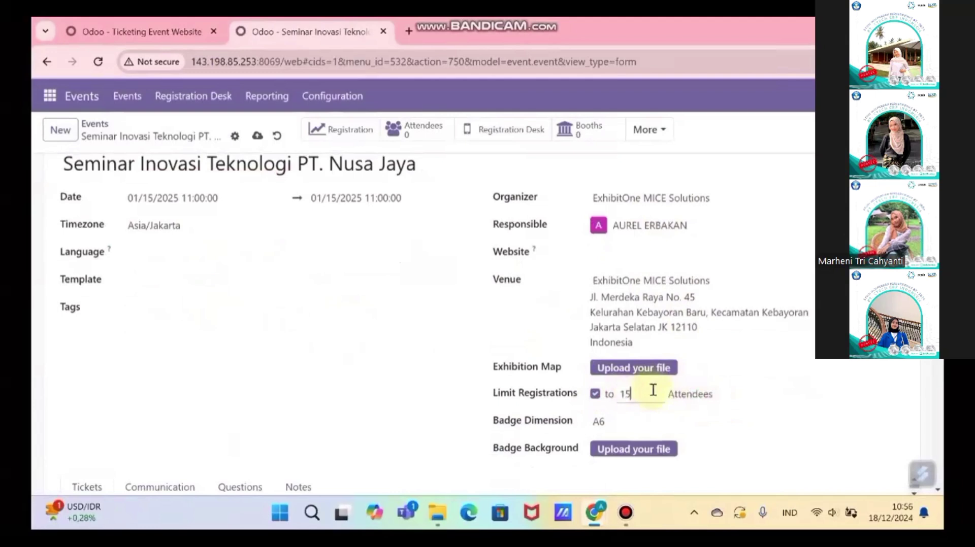
scroll(330, 358, down, 2)
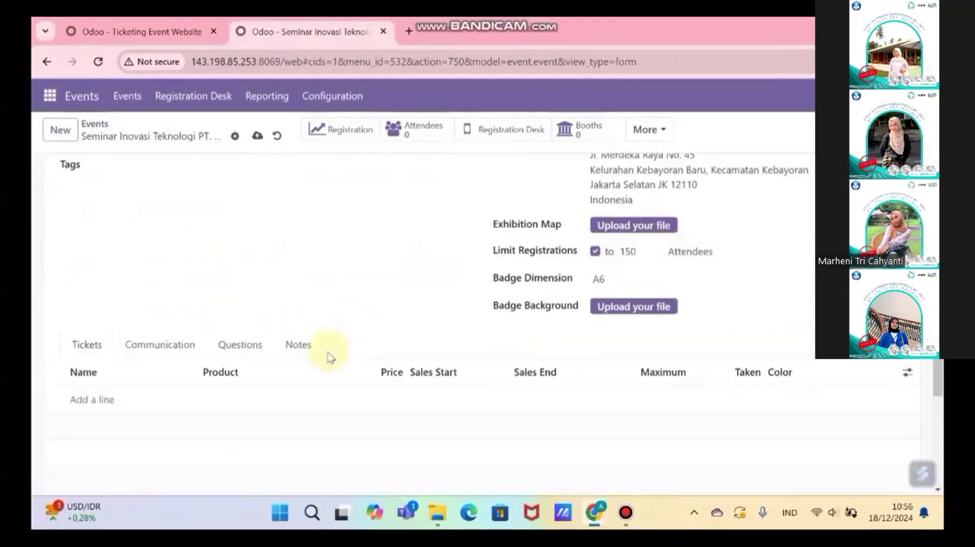
Step: Add a Reguler Ticket priced Rp 100,000
click(89, 400)
text(Reguler Ticke)
key(BackSpace)
text(ket)
click(388, 400)
text(100000)
click(363, 439)
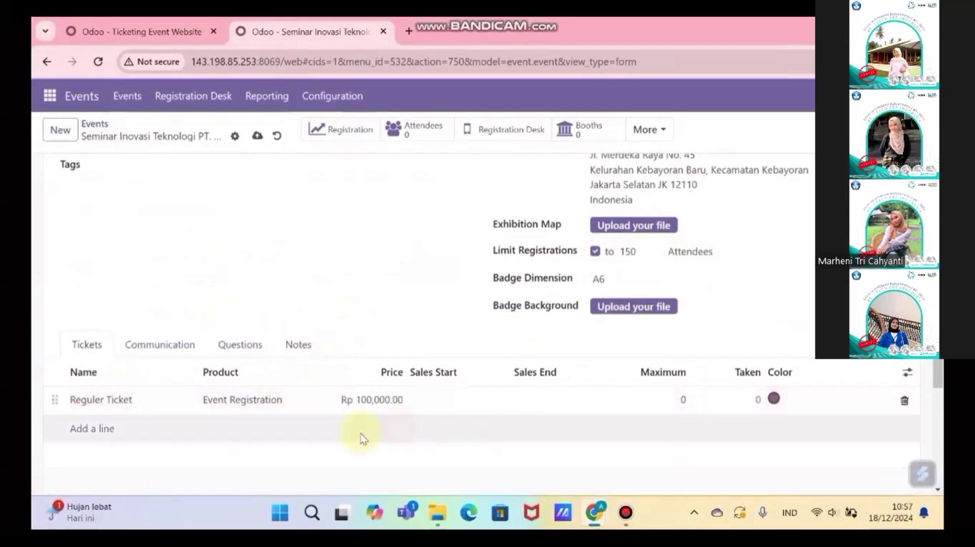
Step: Add a VIP Ticket priced Rp 150,000 and save the event
click(362, 439)
text(VIP Ticket)
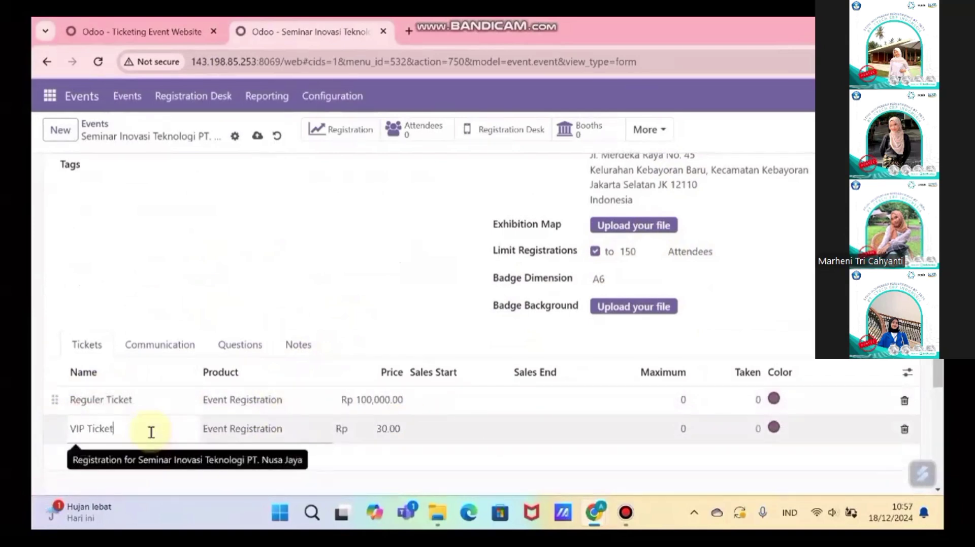
click(394, 426)
click(396, 480)
scroll(404, 409, up, 4)
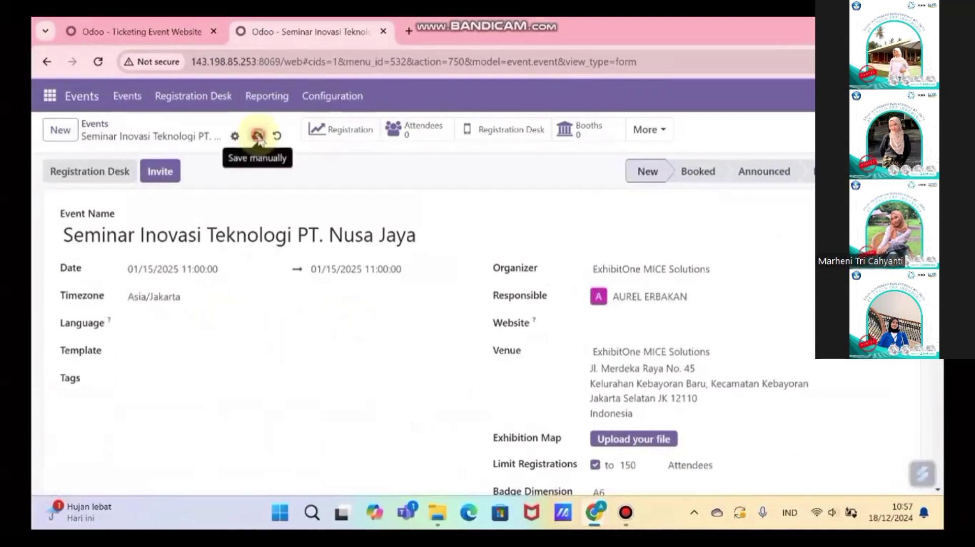
click(258, 136)
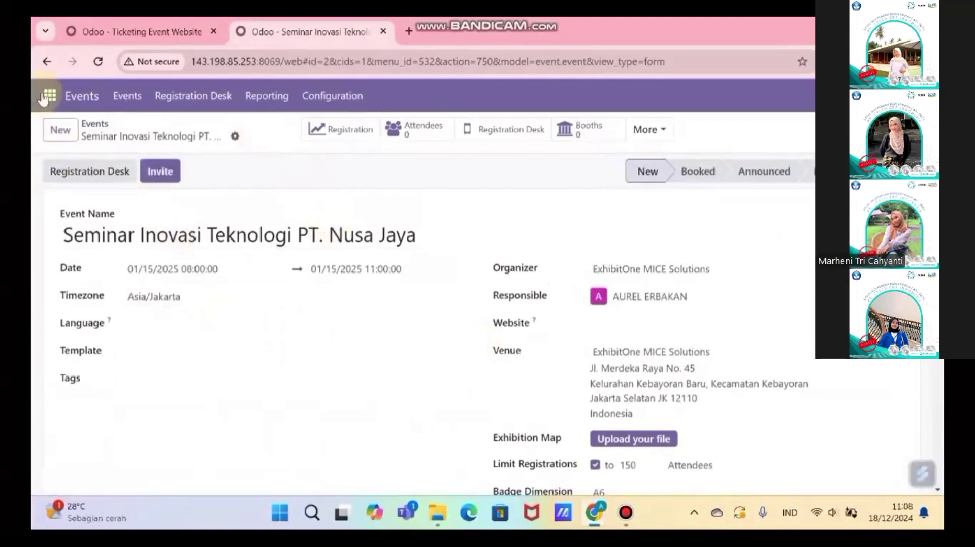
Step: Open the seminar event's page from the website's Events listing
click(46, 96)
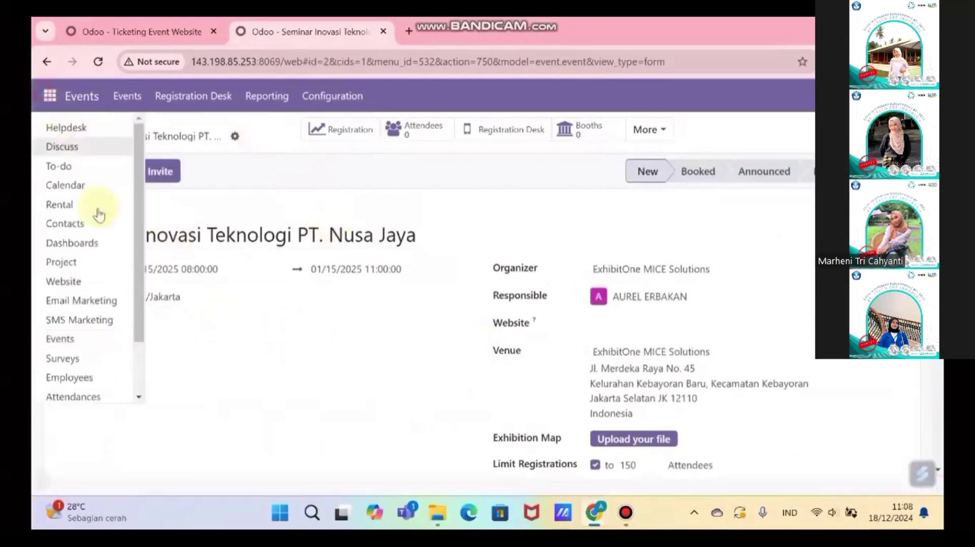
click(88, 286)
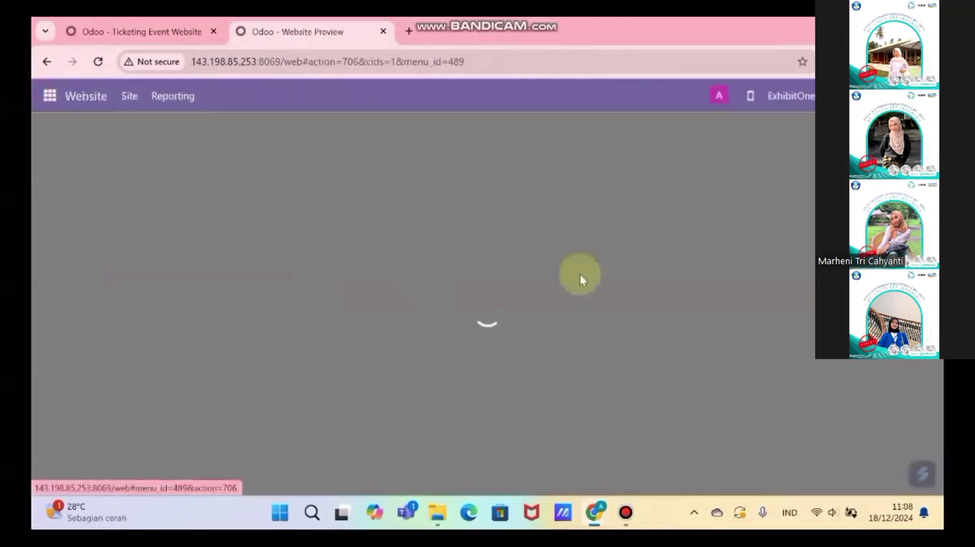
click(386, 189)
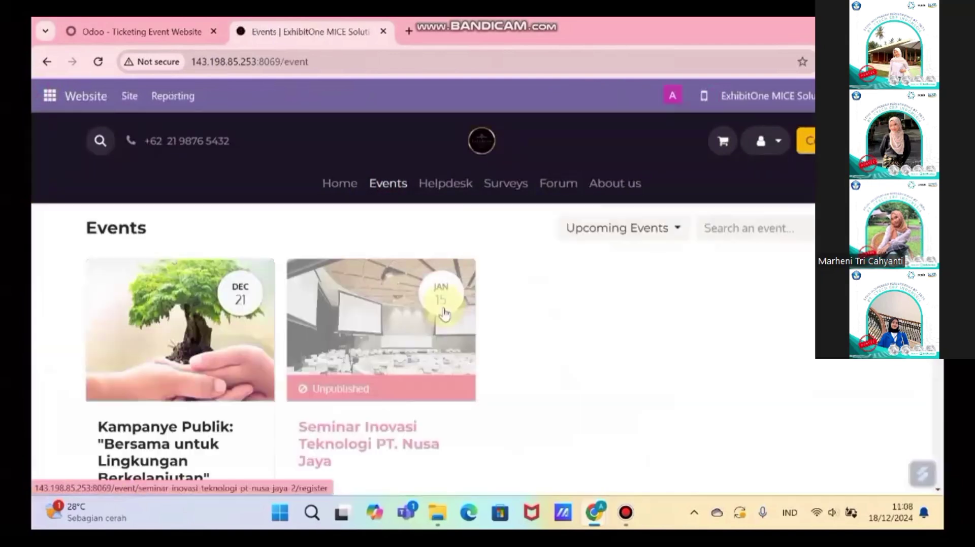
click(350, 367)
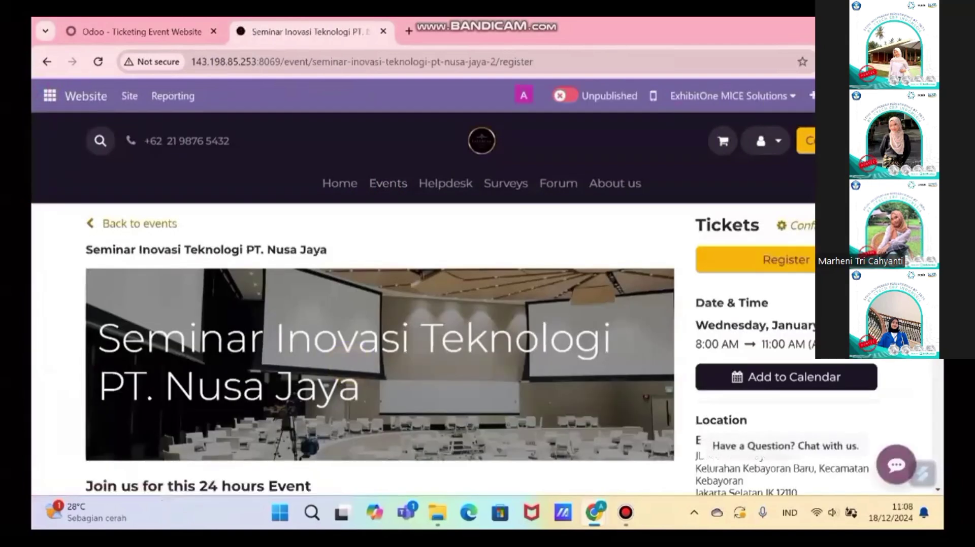
Step: Replace the event description with the Indonesian text opening 'Bersiaplah untuk terinspirasi!'
scroll(294, 349, down, 3)
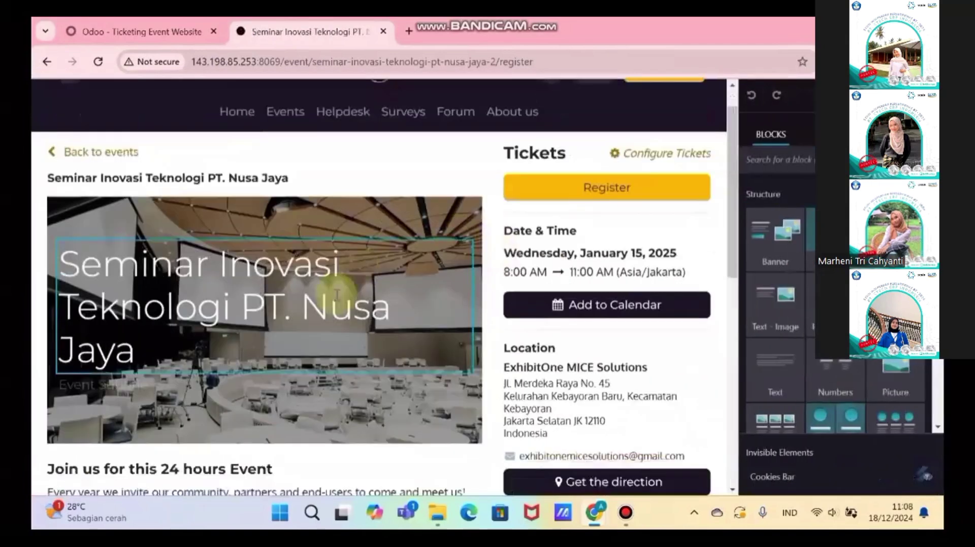
scroll(295, 349, down, 2)
click(184, 338)
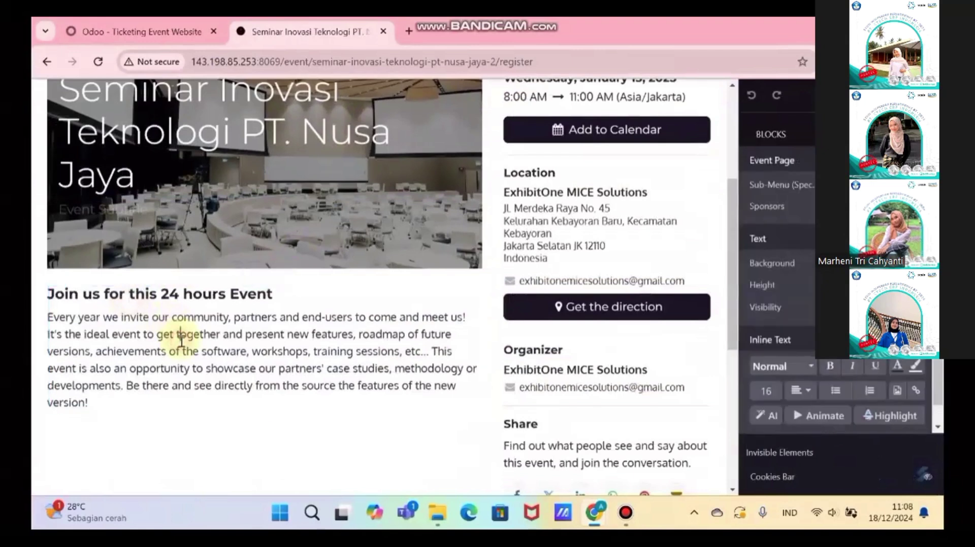
key(ctrl+a)
scroll(254, 335, down, 2)
key(ctrl+v)
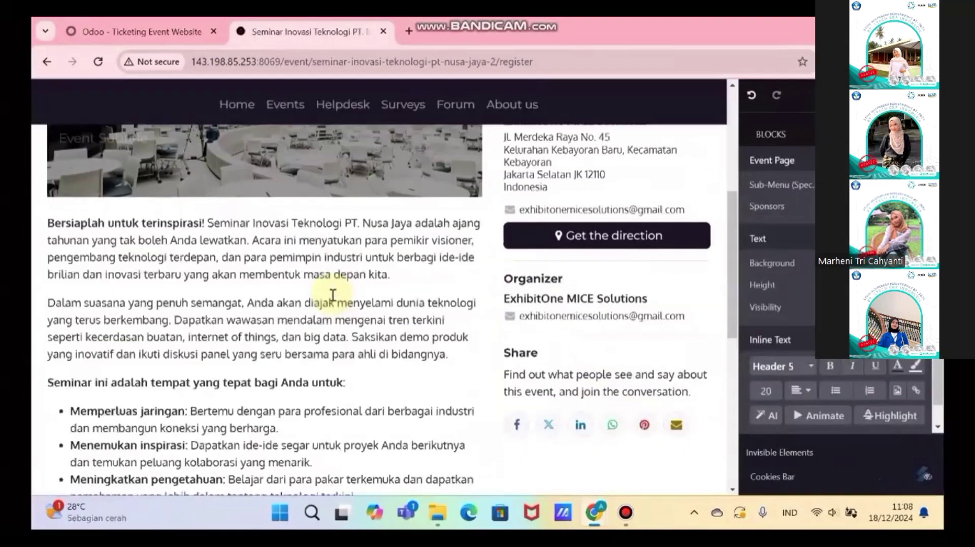
scroll(274, 337, down, 2)
text(\)
key(BackSpace)
key(BackSpace)
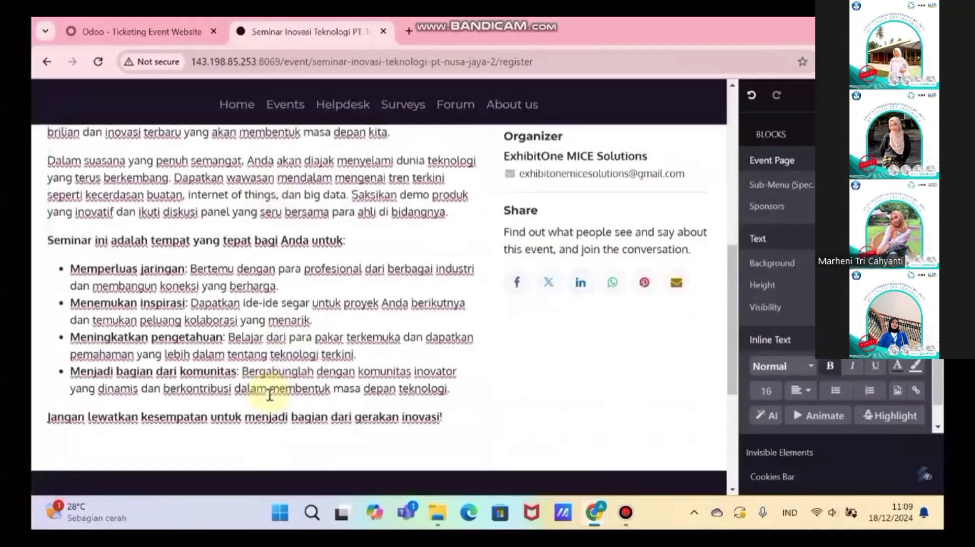
scroll(313, 367, up, 2)
key(ctrl+a)
Step: Set the Indonesian description's text alignment to Justify
click(794, 388)
click(874, 415)
click(299, 303)
scroll(315, 291, up, 5)
click(413, 180)
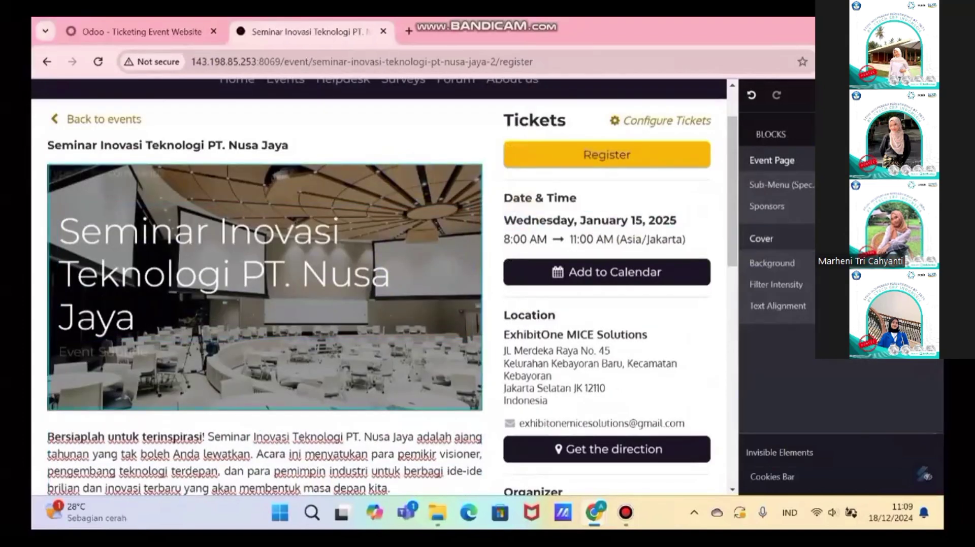
Step: Upload the blue futuristic seminar banner as the cover background and save the page
click(858, 263)
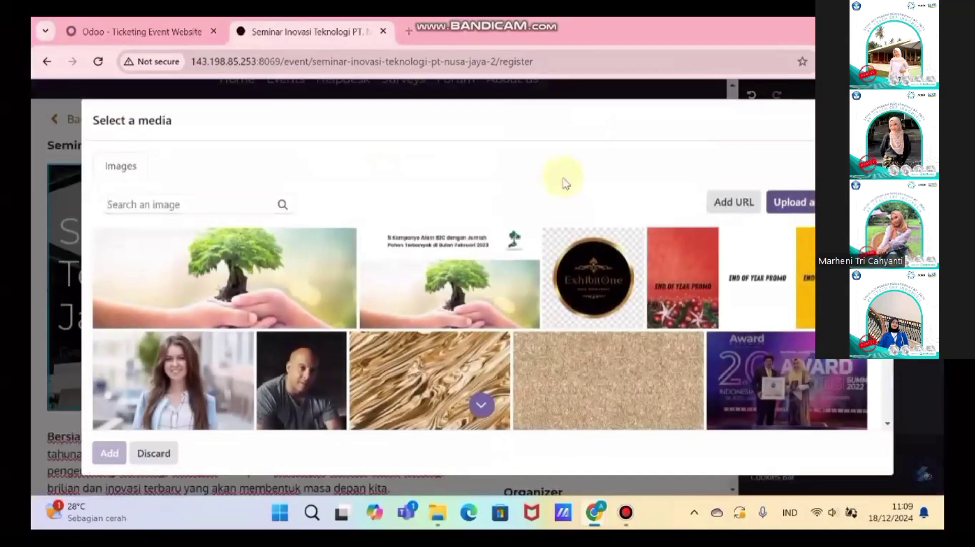
click(797, 203)
double_click(215, 163)
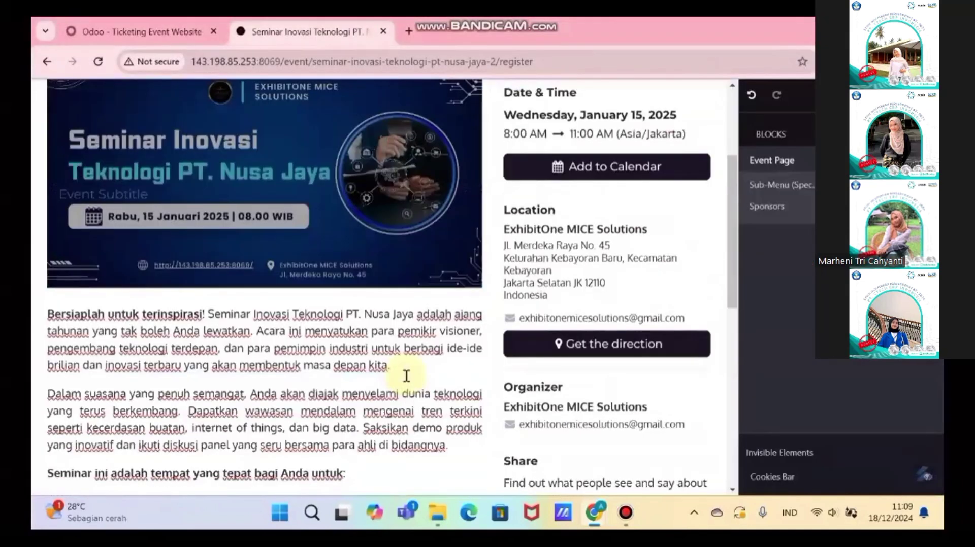
scroll(406, 375, down, 2)
scroll(414, 367, up, 5)
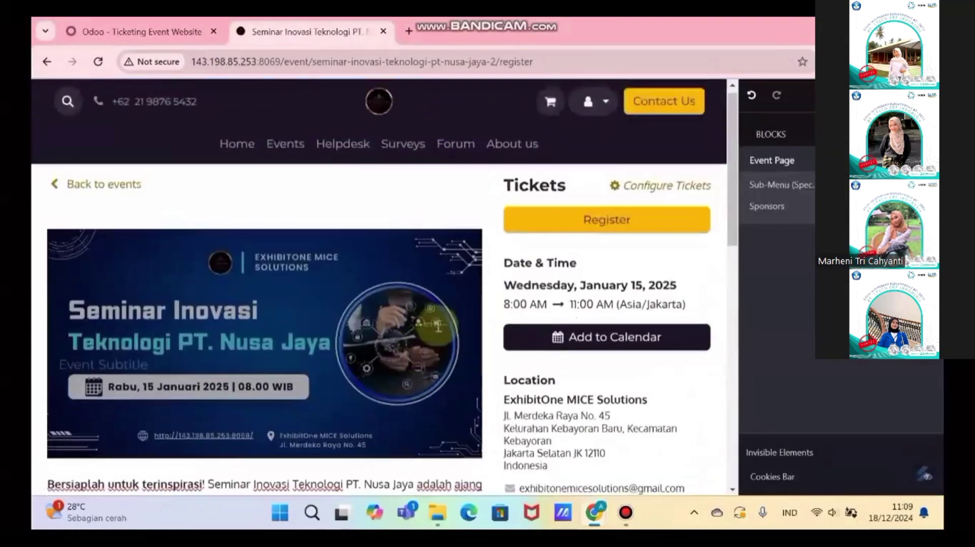
click(921, 95)
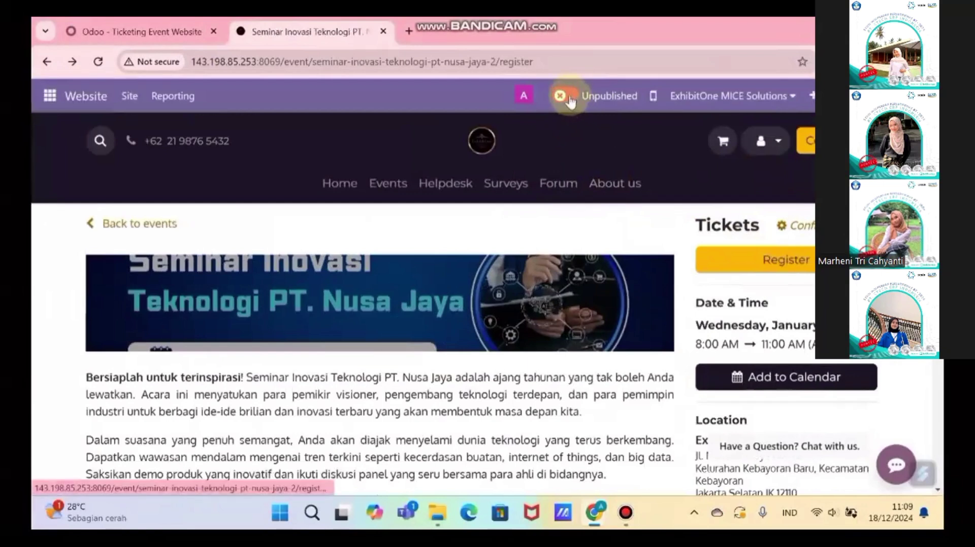
Step: Check the Events listing shows the seminar with its banner and January 15 date
click(388, 183)
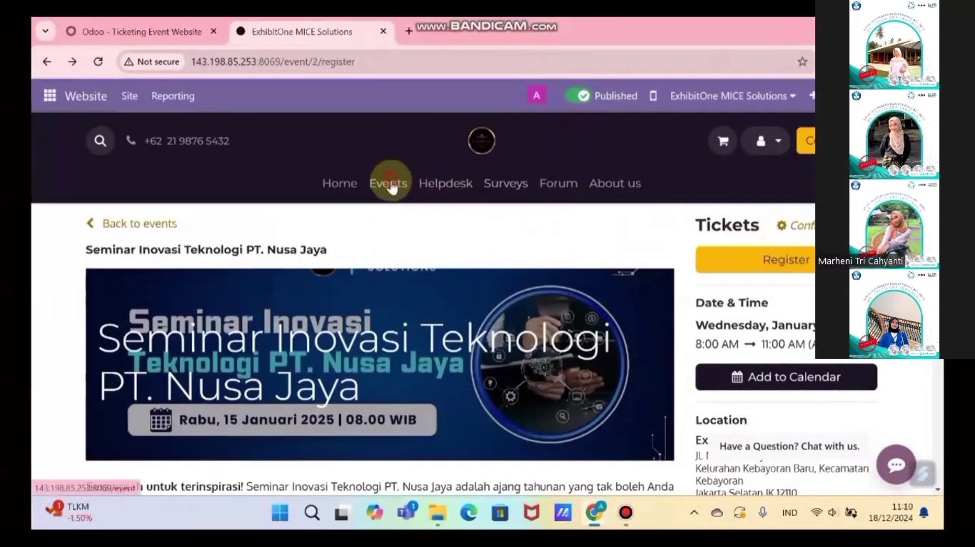
scroll(519, 313, down, 3)
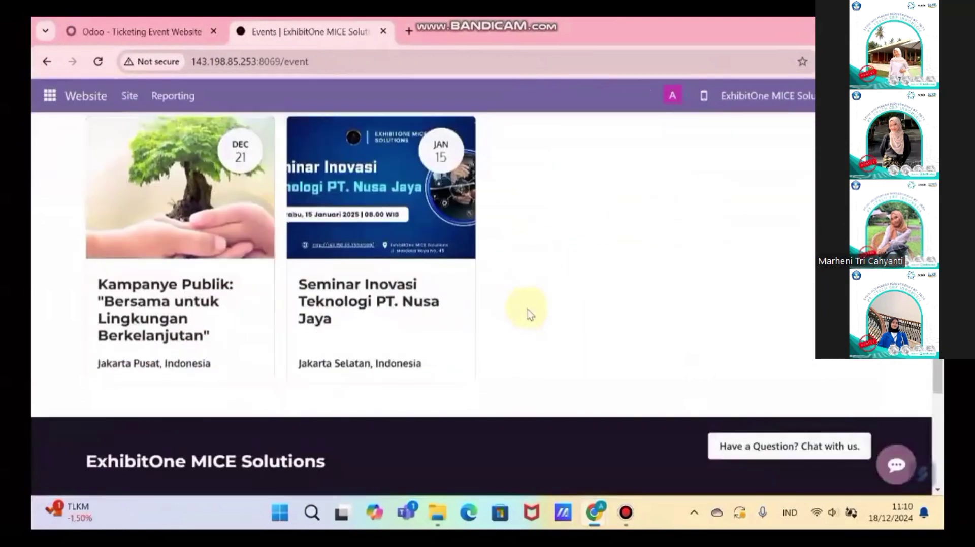
scroll(528, 309, up, 1)
scroll(528, 309, up, 2)
scroll(535, 316, down, 2)
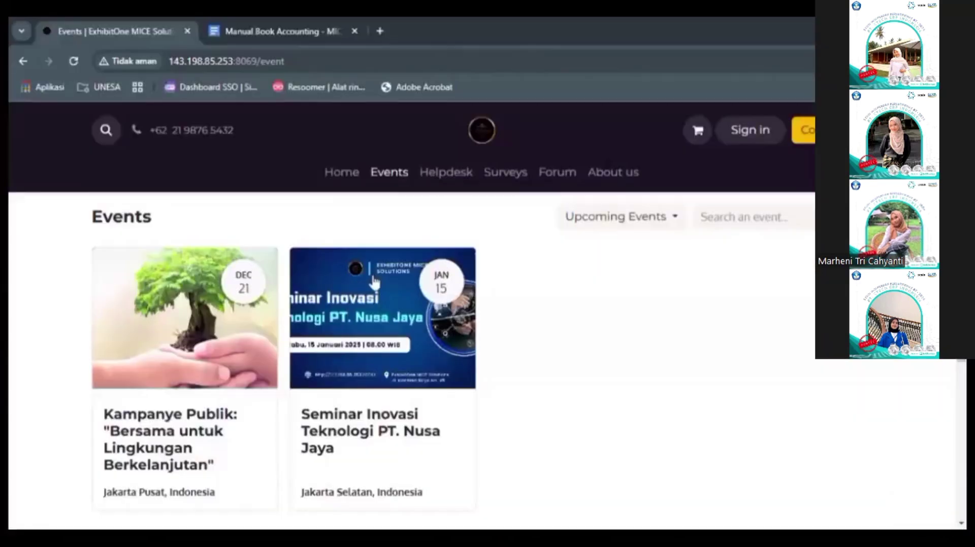
Step: Register for the seminar as a visitor, choosing one Reguler Ticket
click(374, 282)
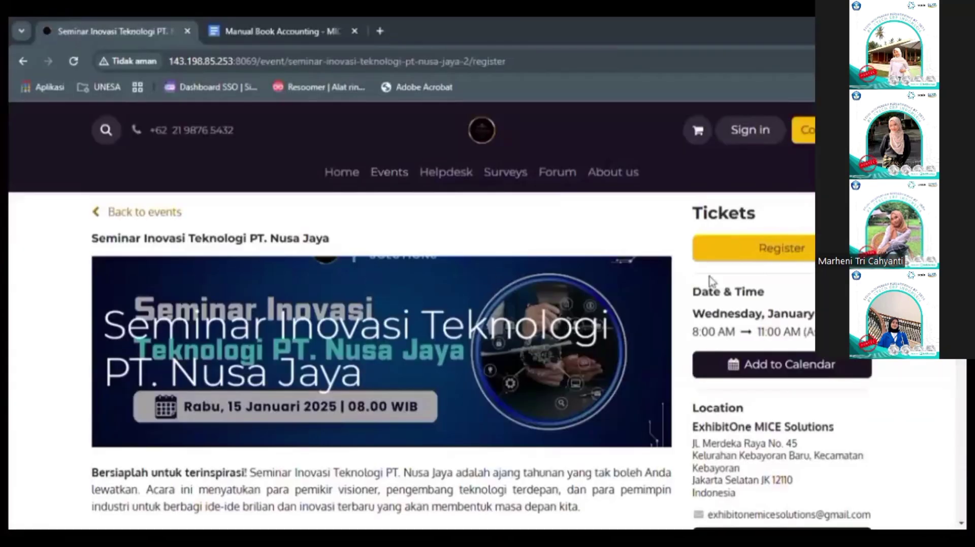
click(785, 249)
click(674, 189)
click(302, 289)
Step: Fill in the attendee's name, e-mail and phone, then proceed to payment
click(303, 258)
text(Kharisma)
click(633, 254)
click(459, 300)
text(098765432112)
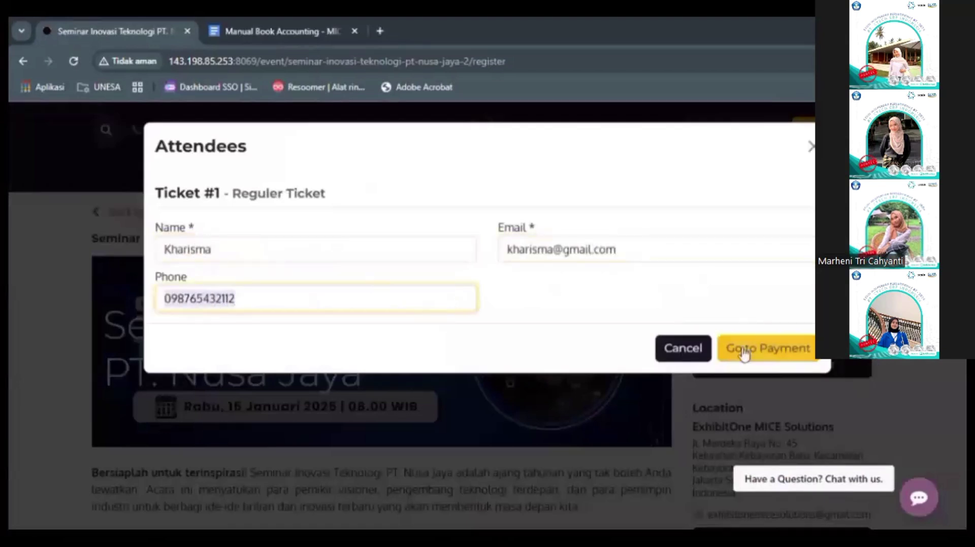
click(768, 349)
Step: Enter the buyer's full name, e-mail, phone and company name on the checkout form
click(485, 325)
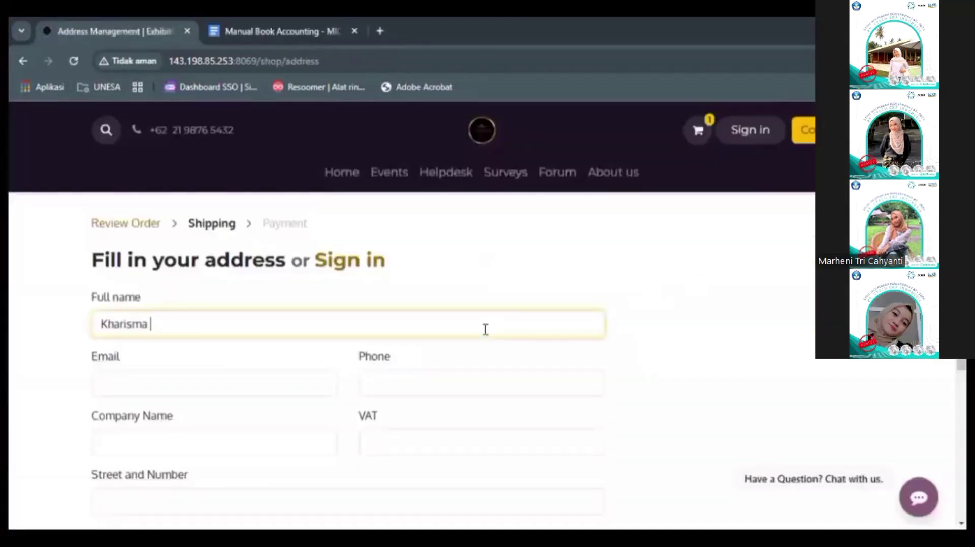
click(237, 384)
click(401, 384)
text(098765432112personal)
click(350, 500)
Step: Enter the city, zip code and country Indonesia, then pay the Rp 100,000.00 order by wire transfer
scroll(49, 460, down, 5)
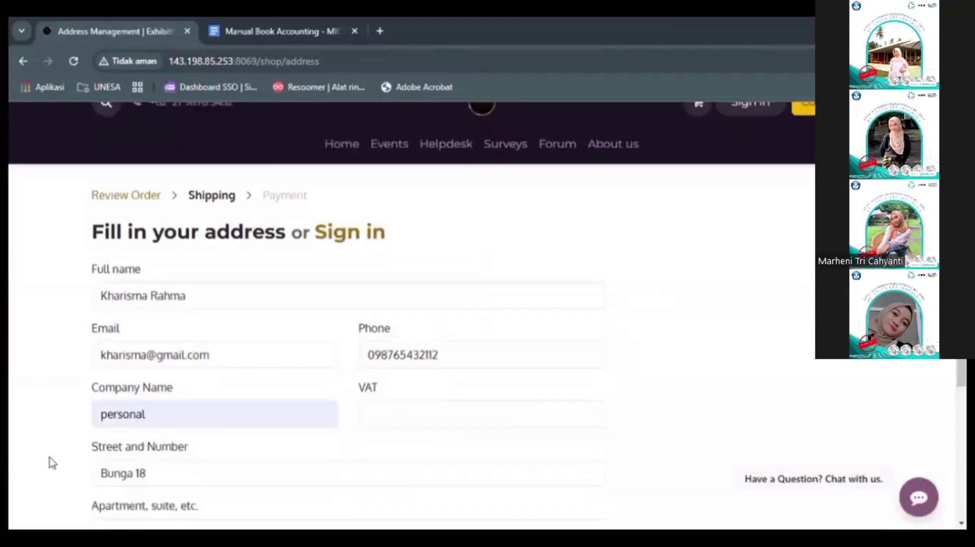
click(157, 376)
text(Bandung)
click(474, 376)
text(543217)
click(303, 433)
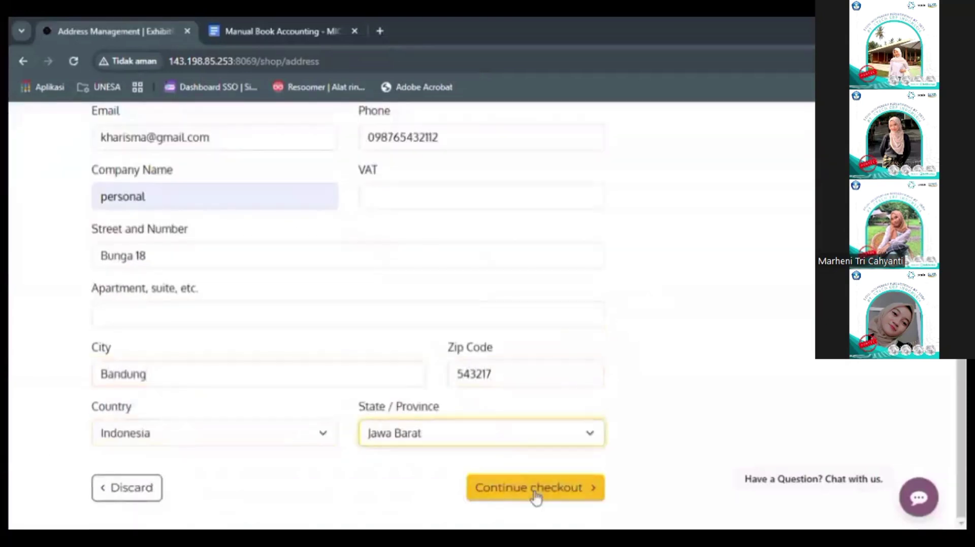
click(535, 490)
click(681, 509)
Step: Sign up for a portal account by setting and confirming a password
scroll(174, 323, down, 2)
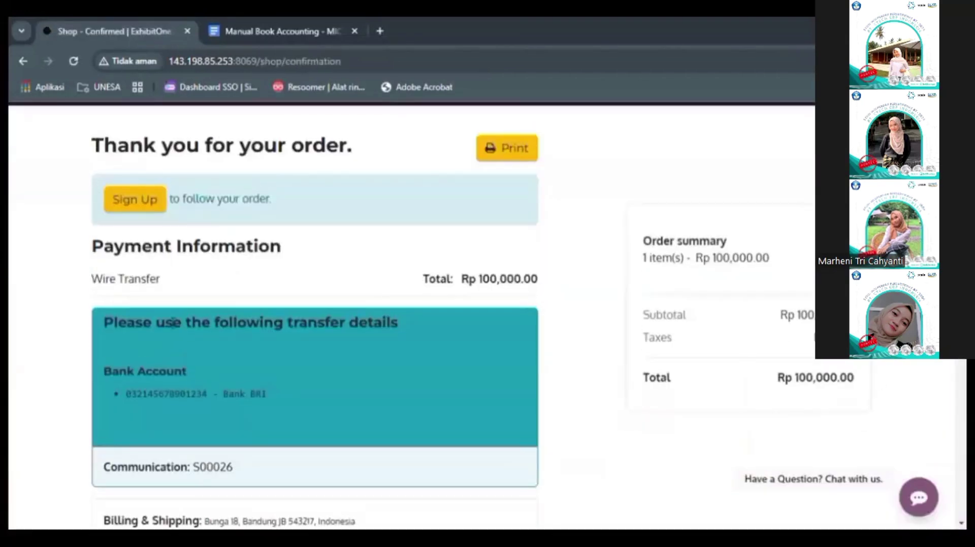
click(129, 207)
click(420, 356)
text(•)
click(412, 406)
text(•)
key(Return)
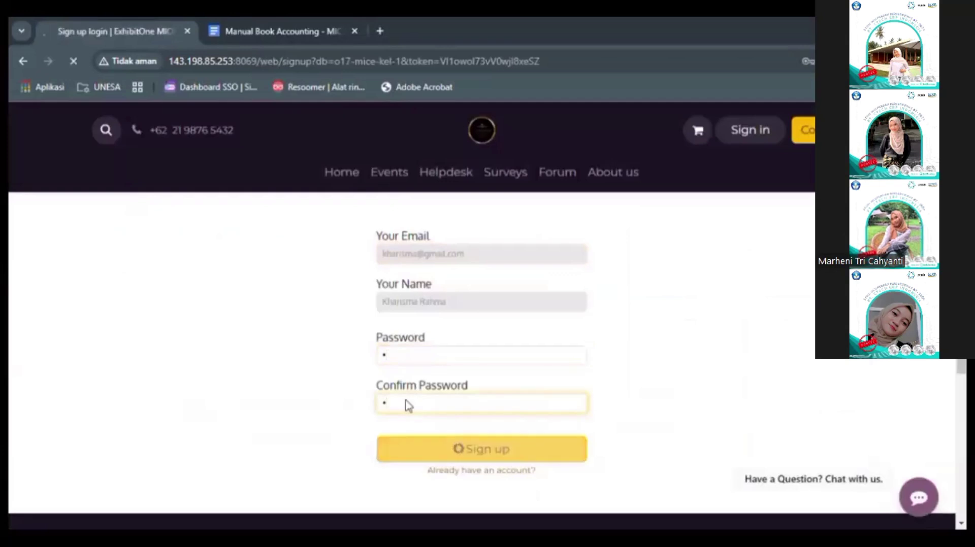
Step: Open quotation S00026, accept and sign it, then submit its payment
click(311, 300)
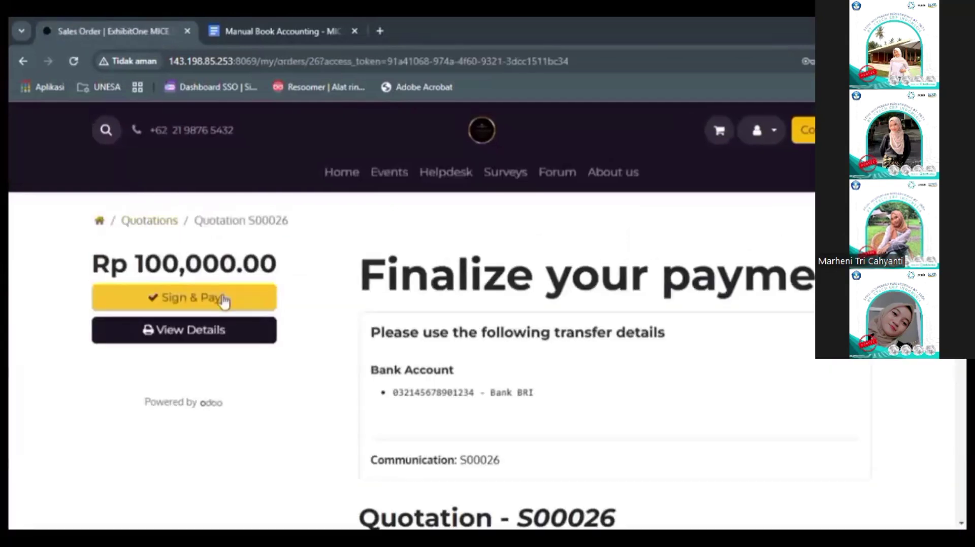
click(222, 298)
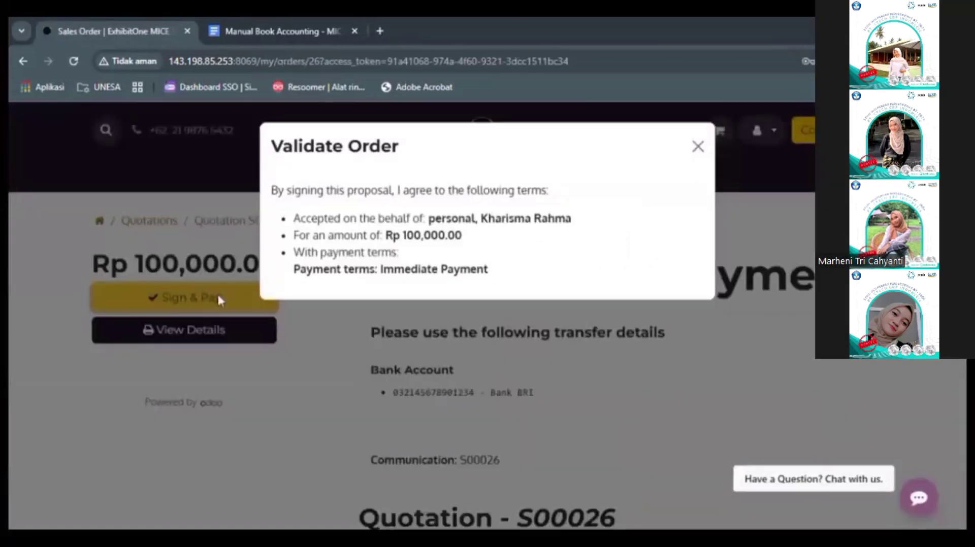
click(703, 147)
scroll(554, 383, down, 10)
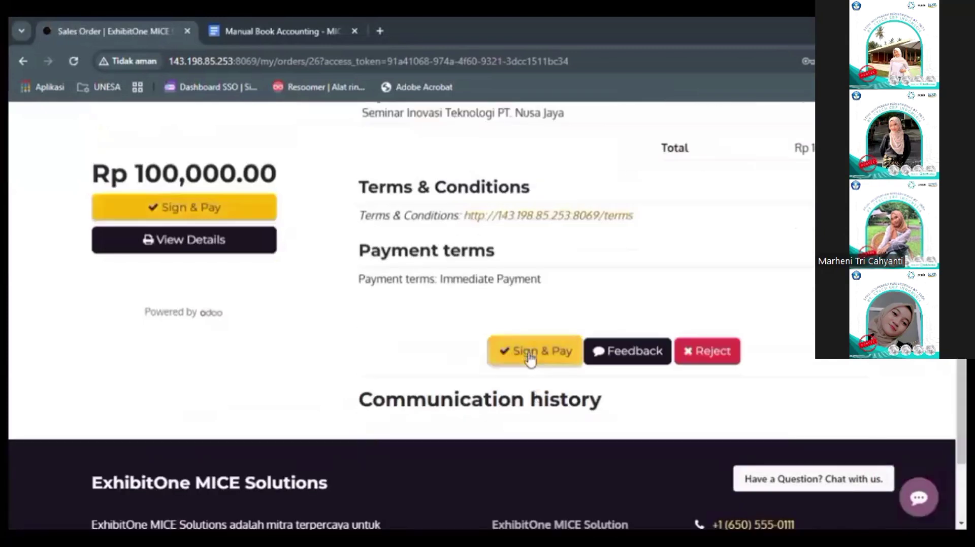
click(531, 351)
scroll(482, 432, down, 5)
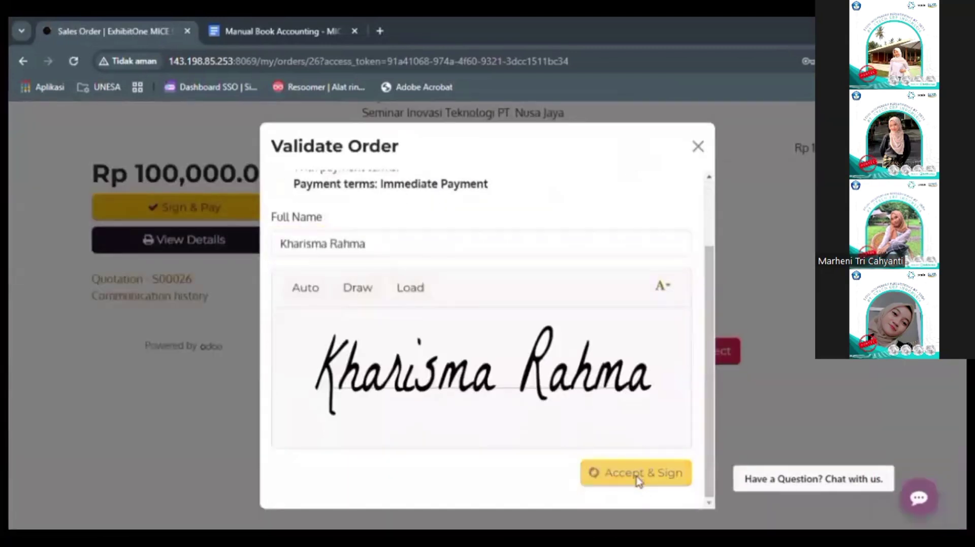
click(637, 475)
click(661, 421)
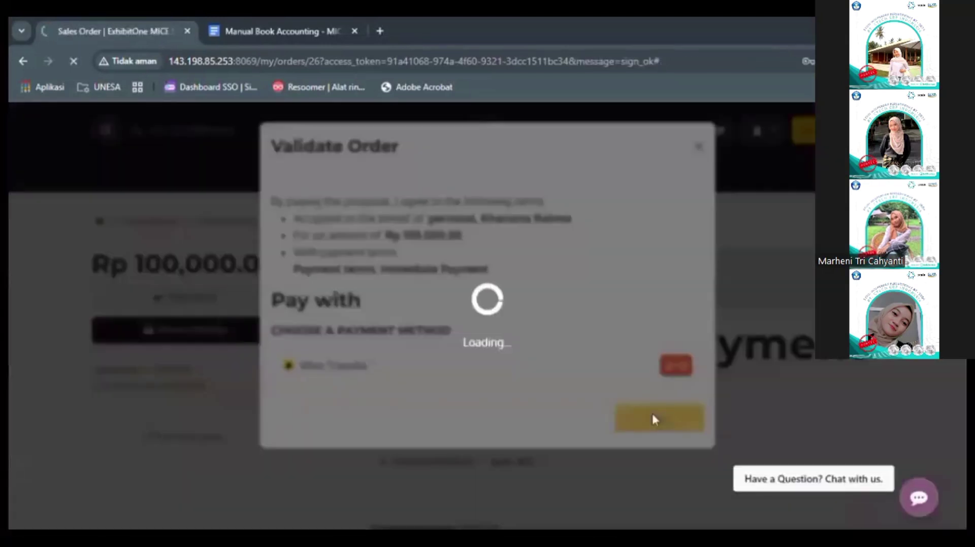
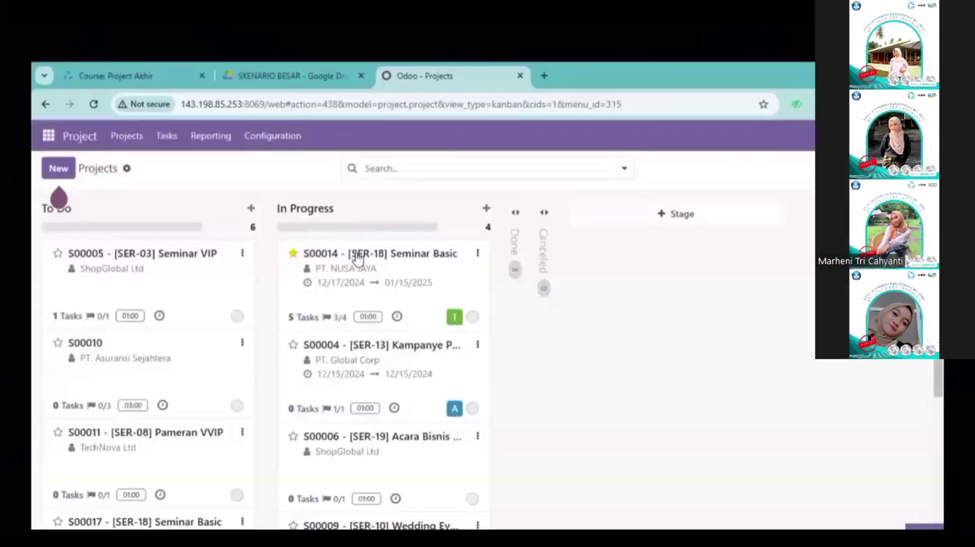
Step: Show all S00014 project tasks grouped by milestone, without the Open Tasks filter
click(358, 259)
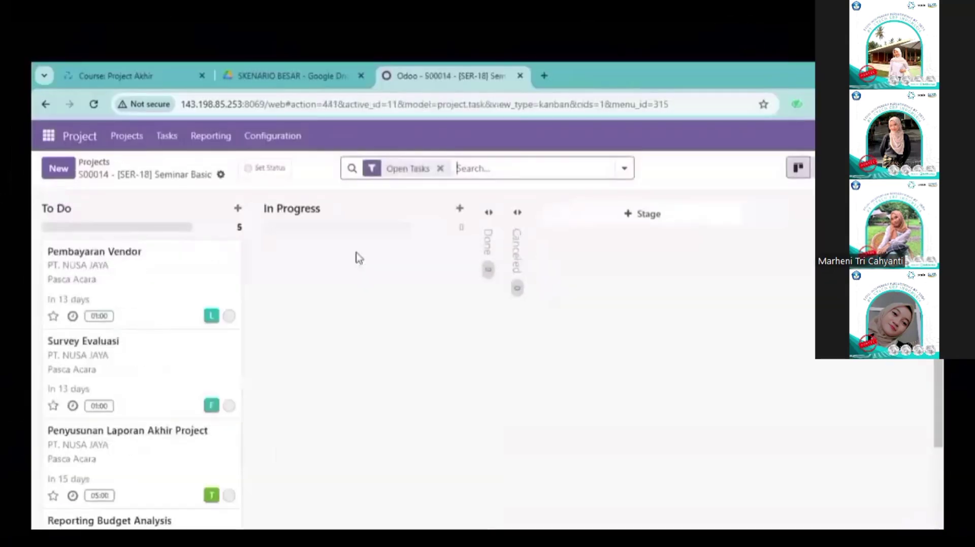
click(623, 173)
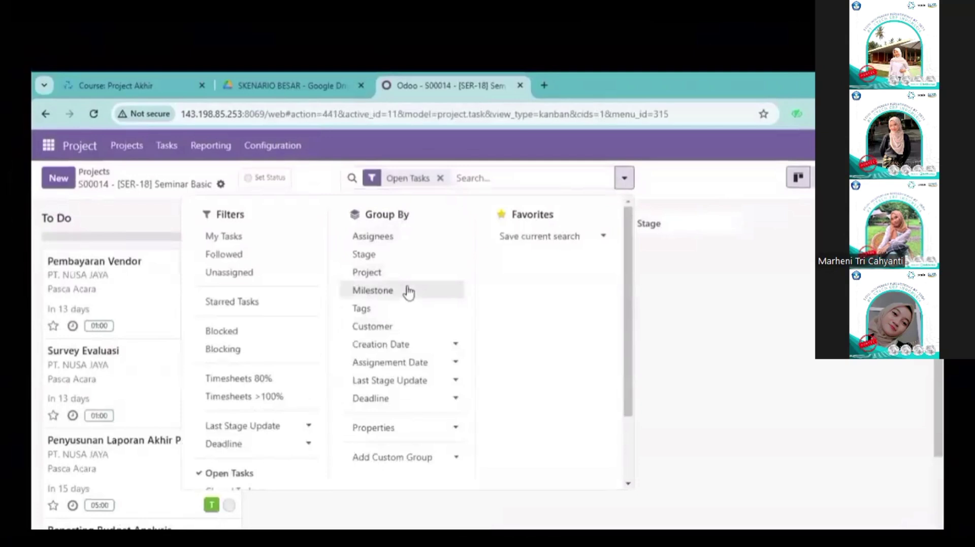
click(408, 291)
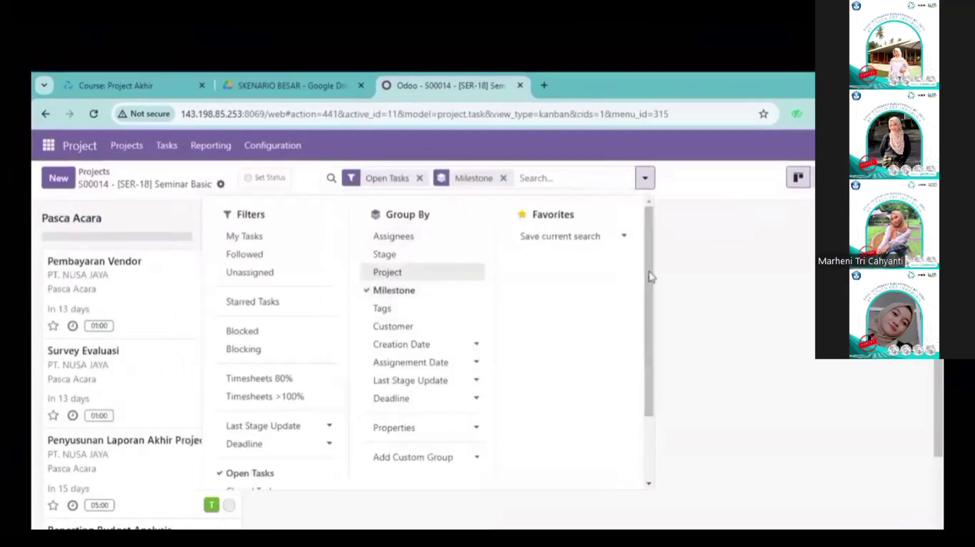
click(710, 247)
click(420, 178)
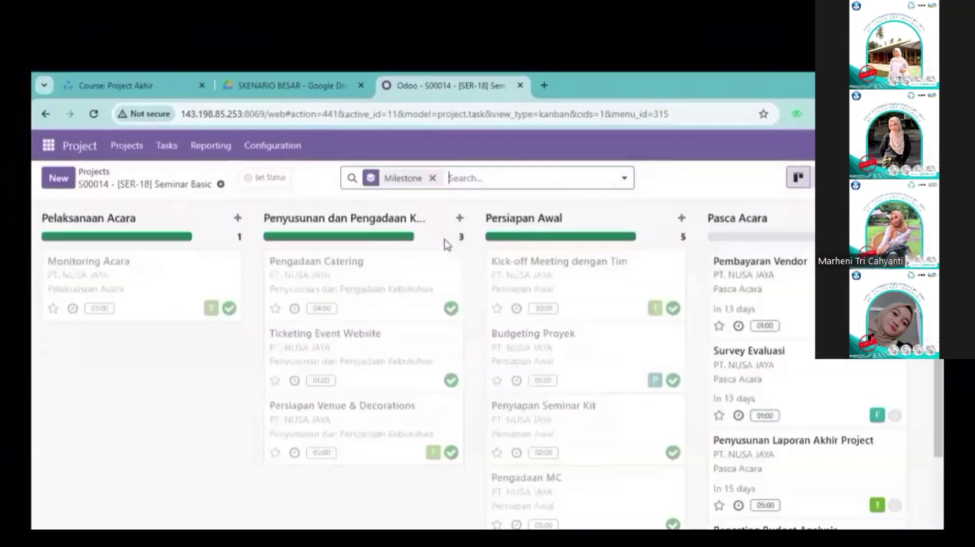
drag(444, 239, 498, 263)
click(474, 260)
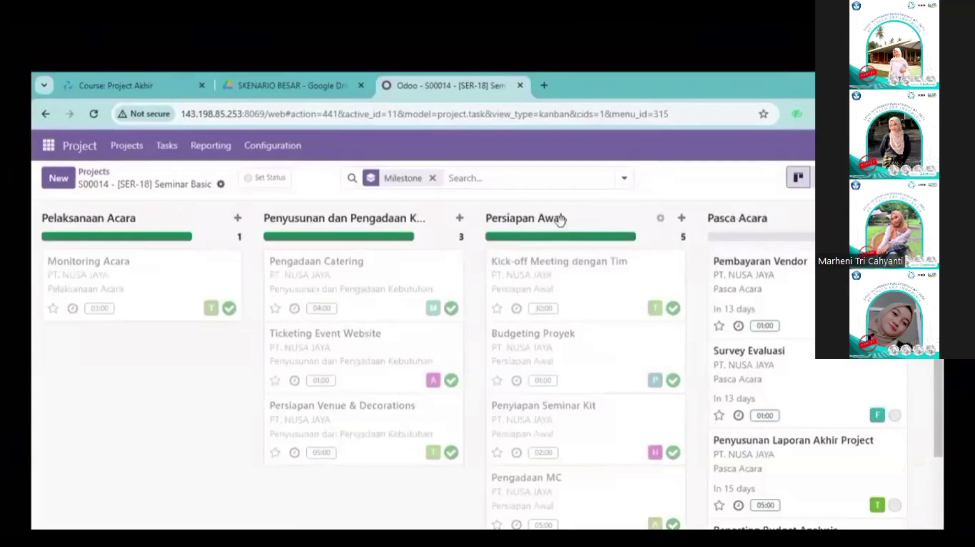
Step: Edit and save the Persiapan Awal milestone
click(660, 220)
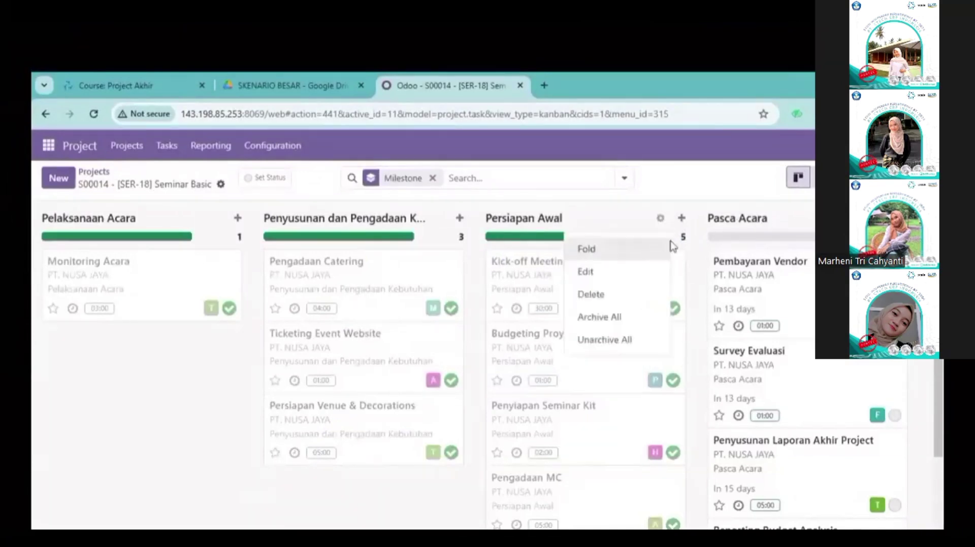
click(647, 274)
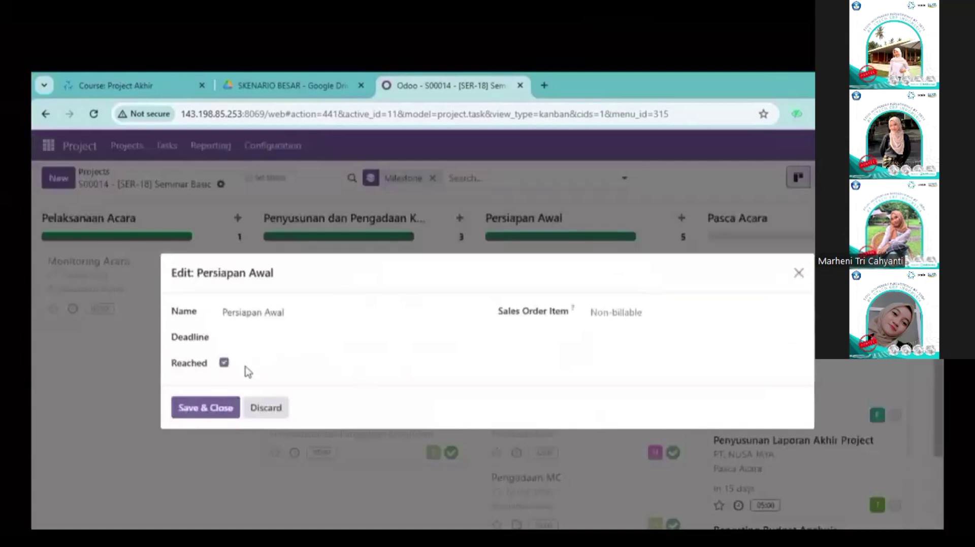
click(208, 407)
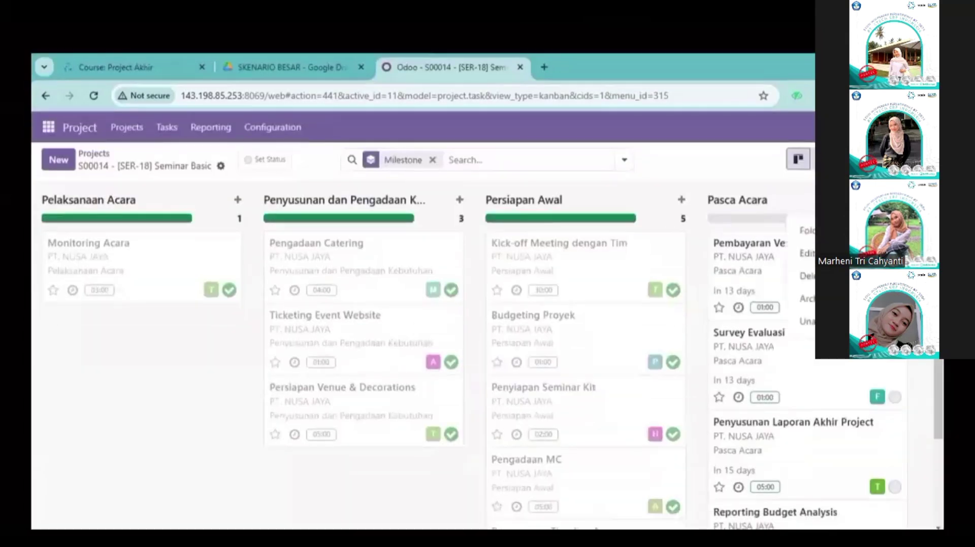
Step: Mark Survey Evaluasi, Penyusunan Laporan Akhir Project, Reporting Budget Analysis and Invoicing Client as Done
click(894, 397)
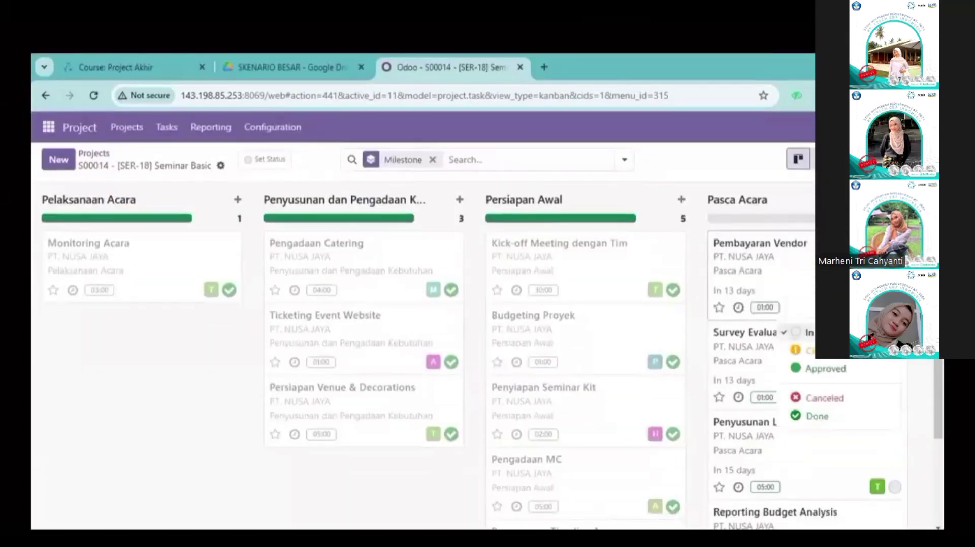
click(896, 422)
click(894, 470)
click(876, 489)
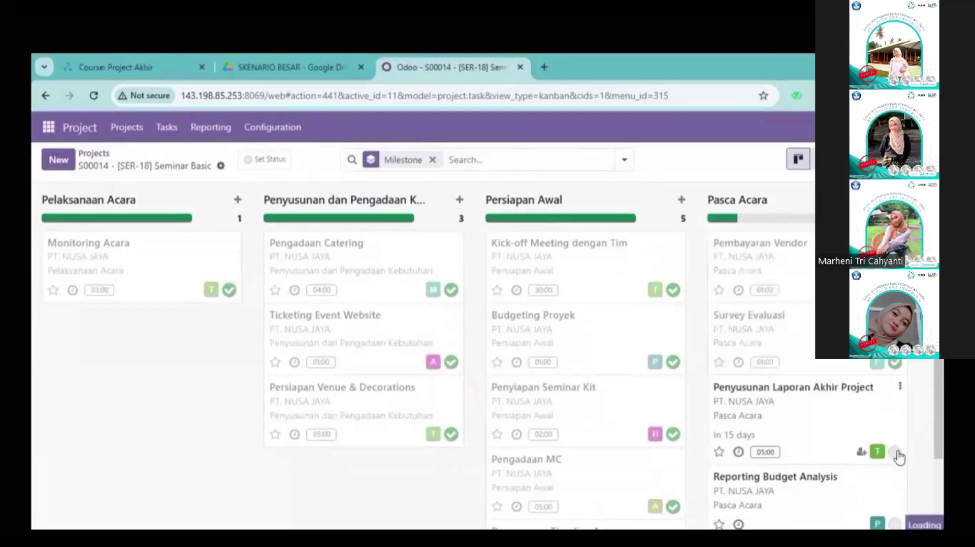
click(894, 439)
click(817, 415)
click(895, 511)
click(866, 489)
Step: Mark the Pasca Acara milestone as reached
scroll(488, 356, up, 3)
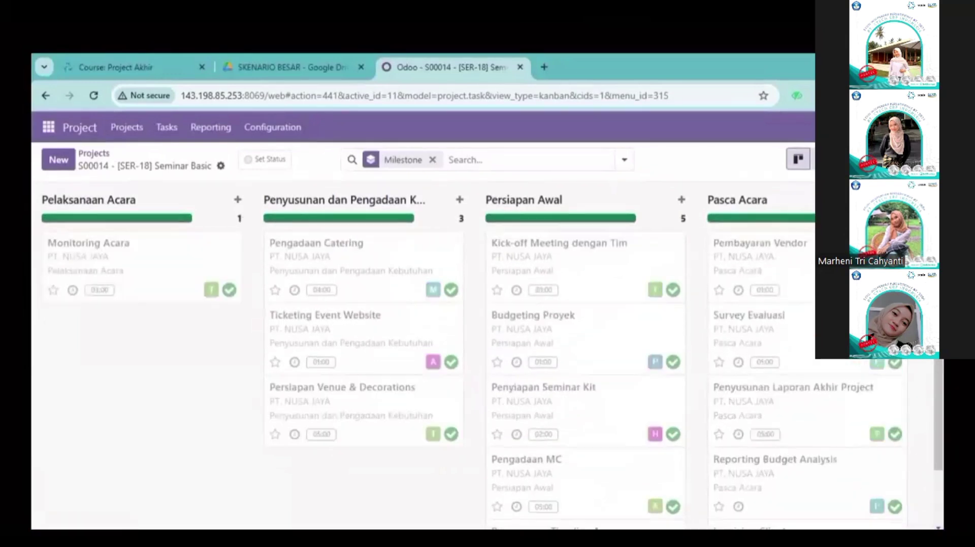
click(885, 200)
click(838, 243)
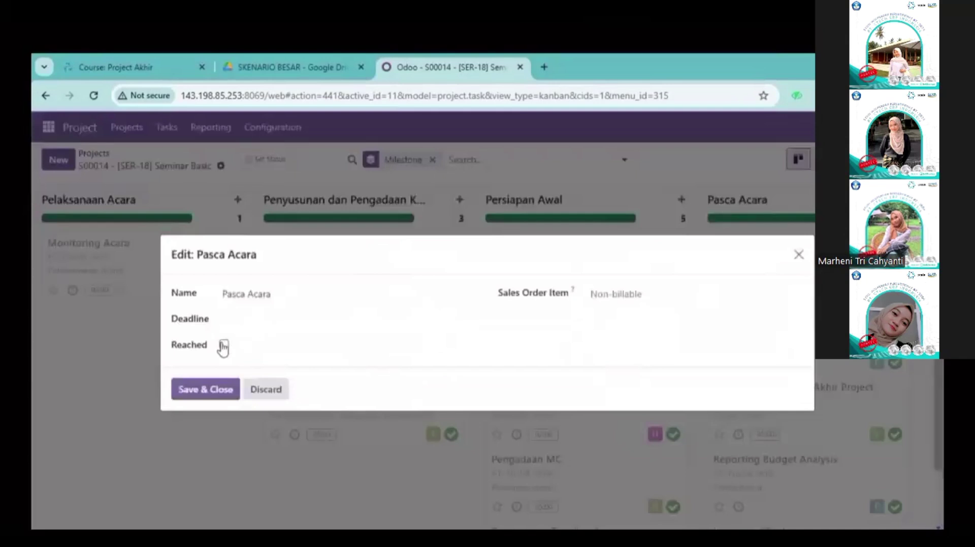
click(211, 395)
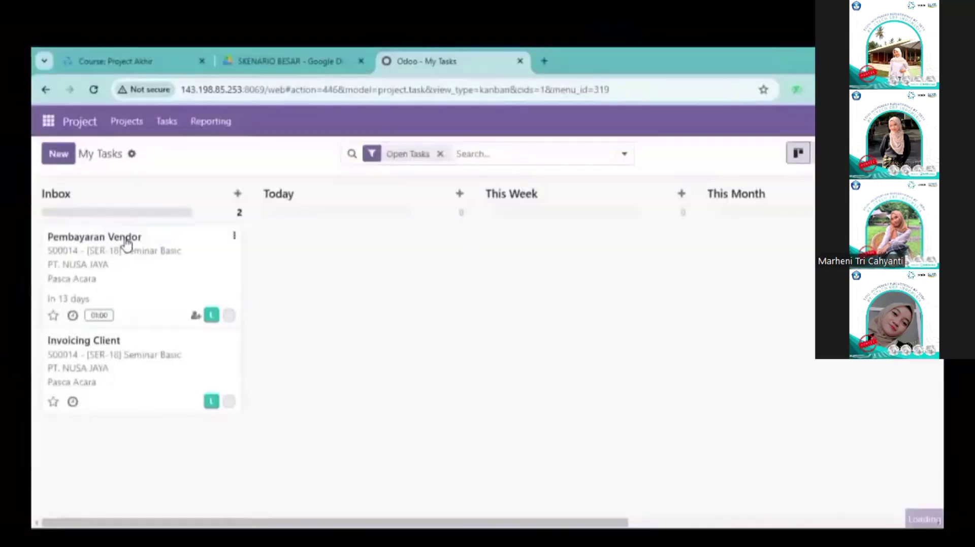
Step: Create and post a vendor bill for purchase order P00017 dated 12/18/2024
click(124, 246)
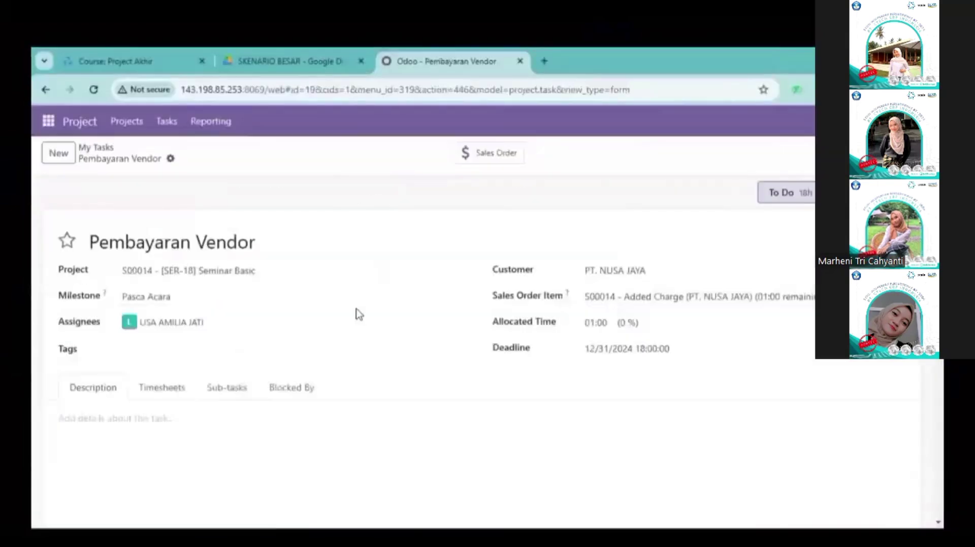
click(49, 122)
click(86, 404)
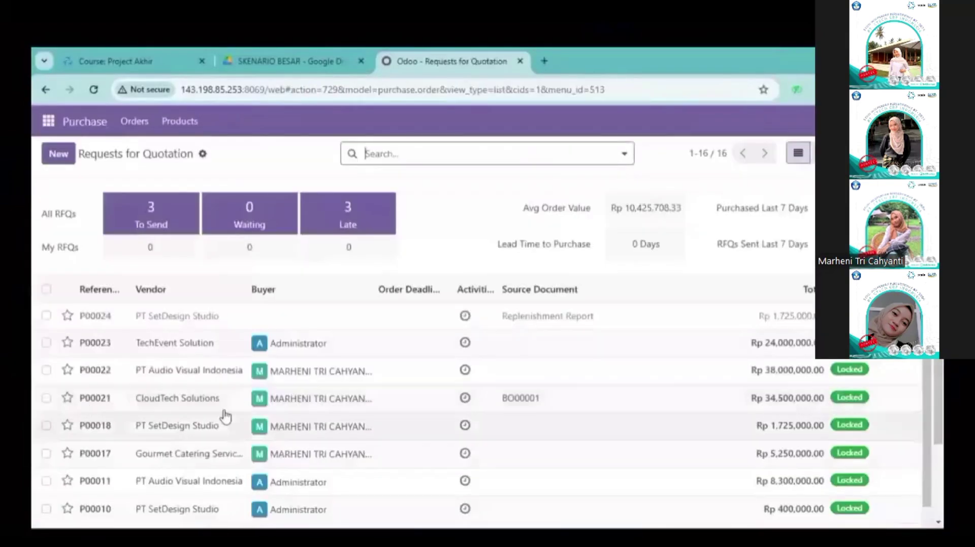
click(232, 460)
click(84, 193)
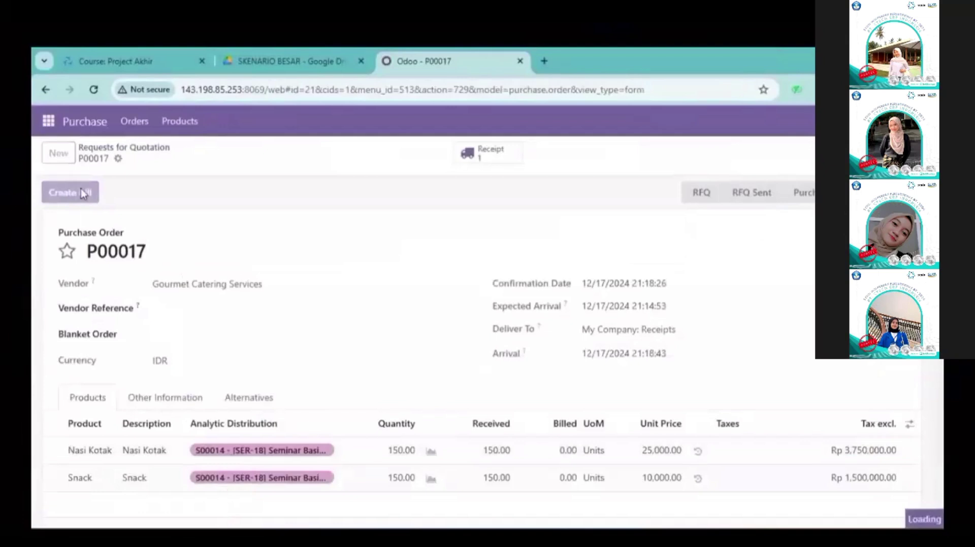
click(62, 197)
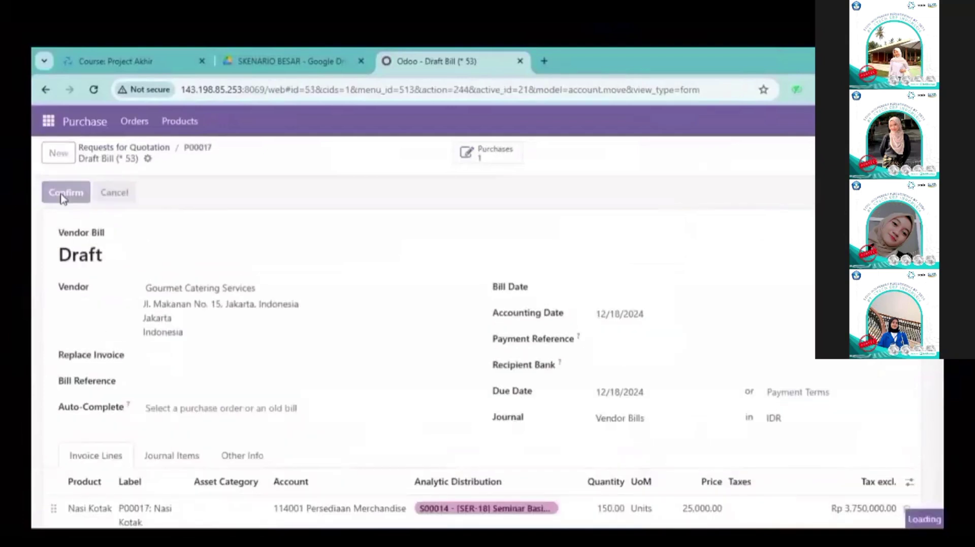
click(311, 347)
click(614, 287)
click(467, 302)
click(49, 197)
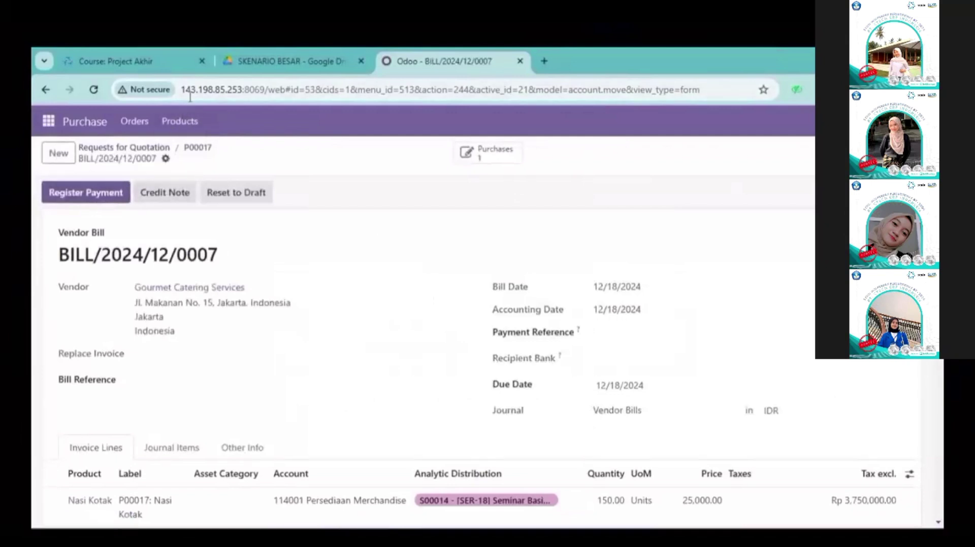
Step: Register the P00017 bill's payment from the Bank Mandiri journal
click(79, 192)
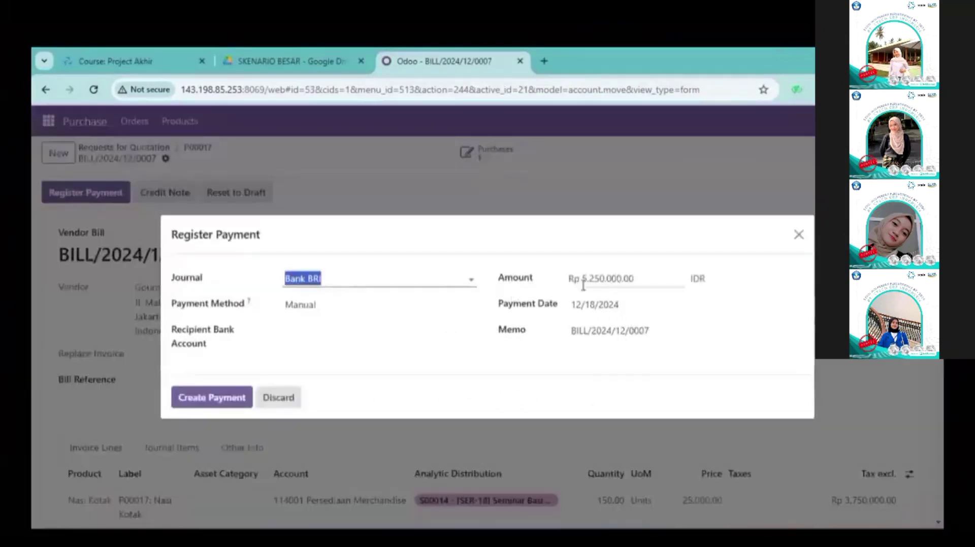
click(376, 279)
click(322, 340)
click(201, 397)
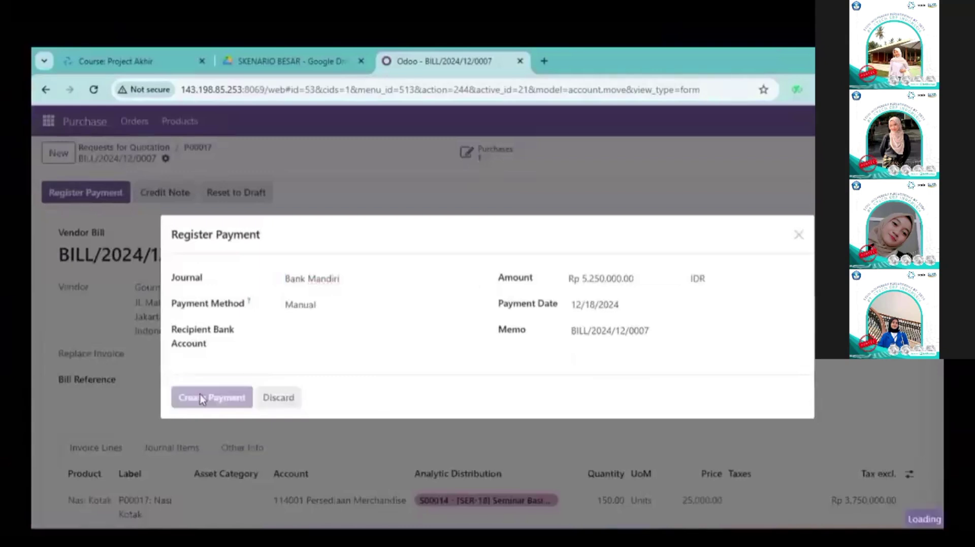
Step: Create and post vendor bill BILL/2024/12/0008 for P00018 dated 12/18/2024
click(136, 125)
click(145, 172)
click(144, 300)
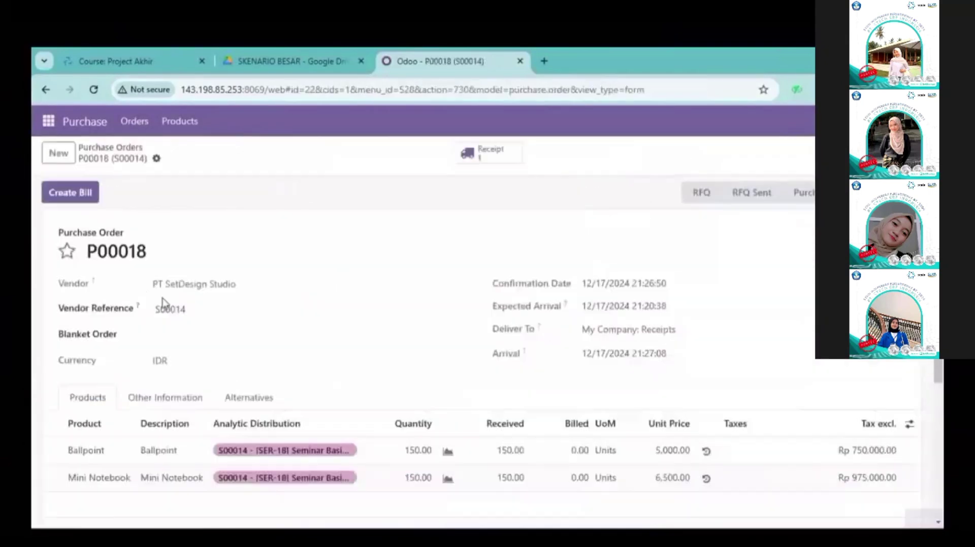
click(78, 195)
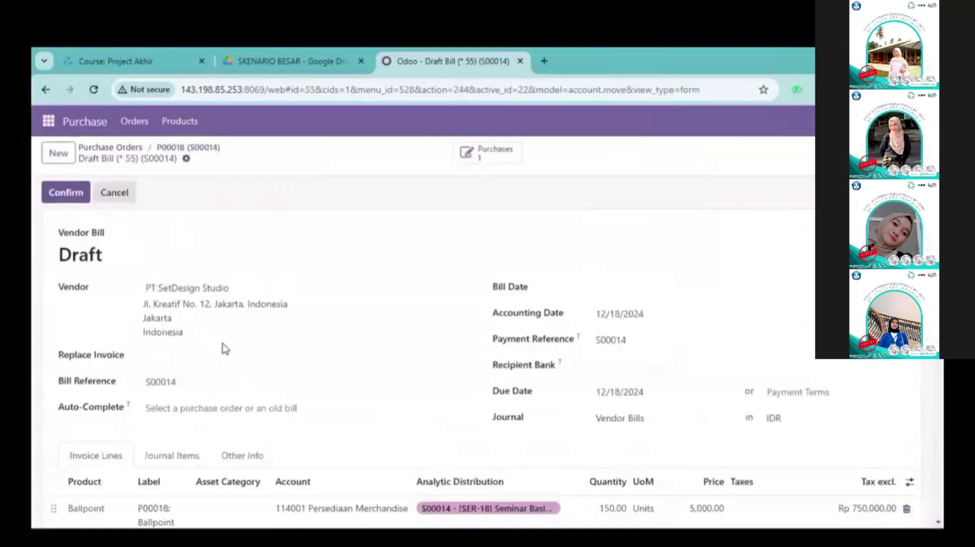
click(72, 192)
click(310, 348)
click(616, 287)
click(503, 299)
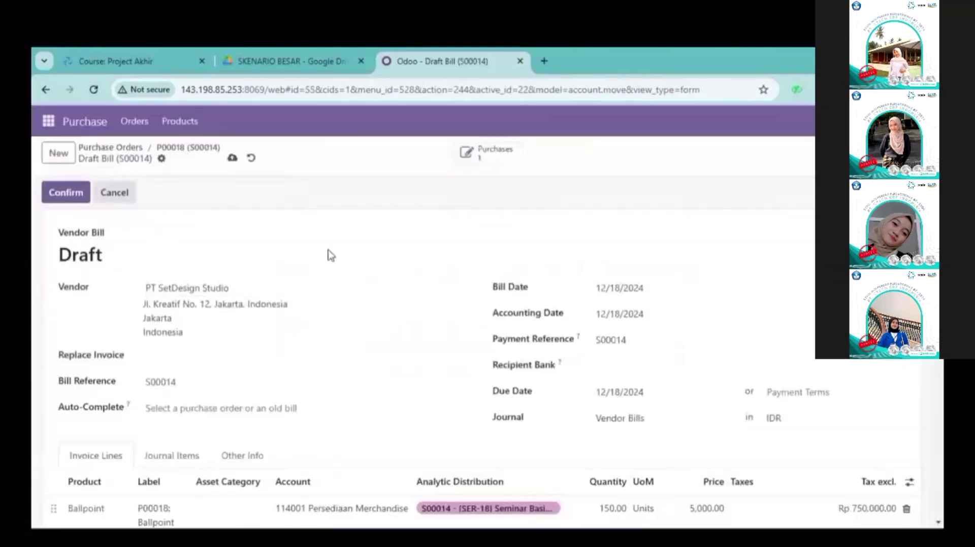
click(69, 192)
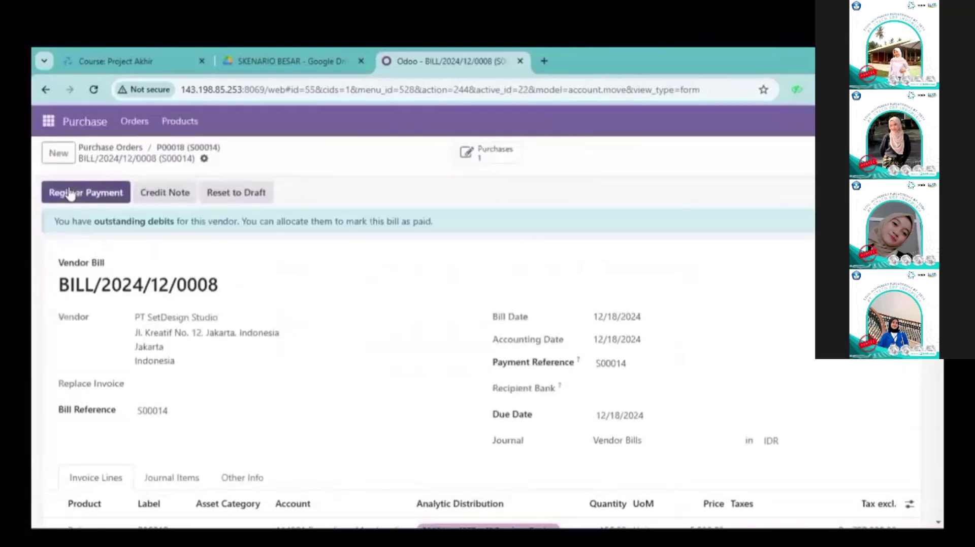
Step: Pay the P00018 bill's Rp 1,725,000.00 from Bank BCA and return to Project
click(100, 193)
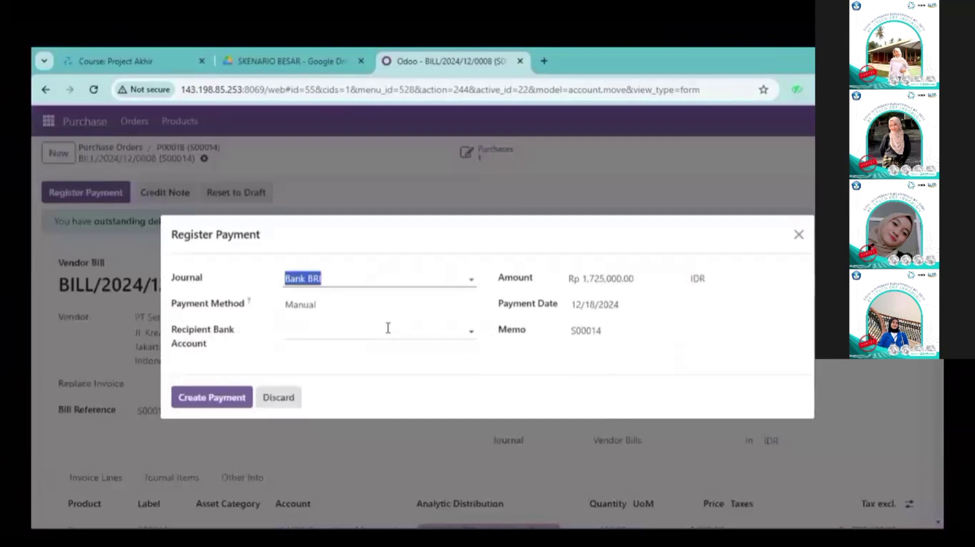
click(395, 284)
click(309, 319)
click(224, 392)
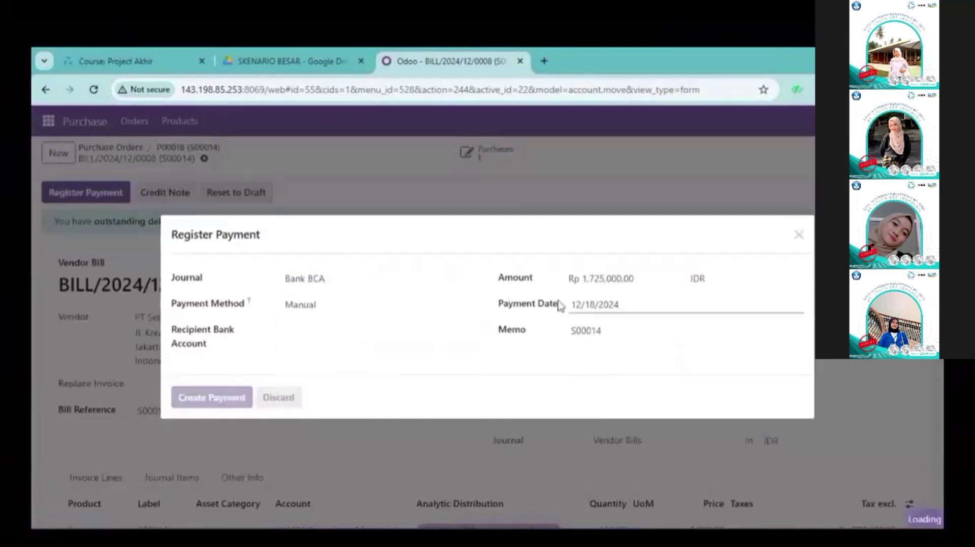
click(48, 121)
click(61, 332)
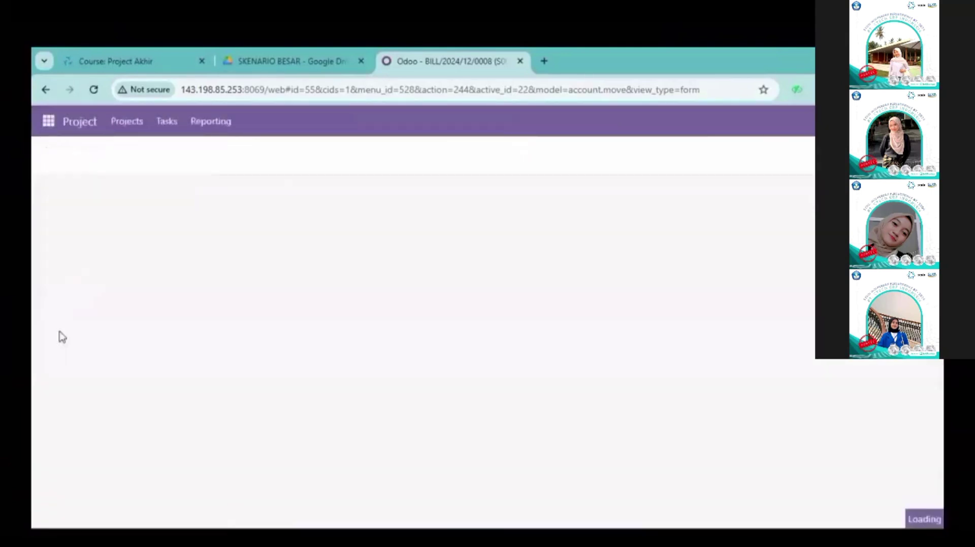
Step: Check the Invoicing Client task in My Tasks, then open sales order S00014
click(167, 121)
click(172, 150)
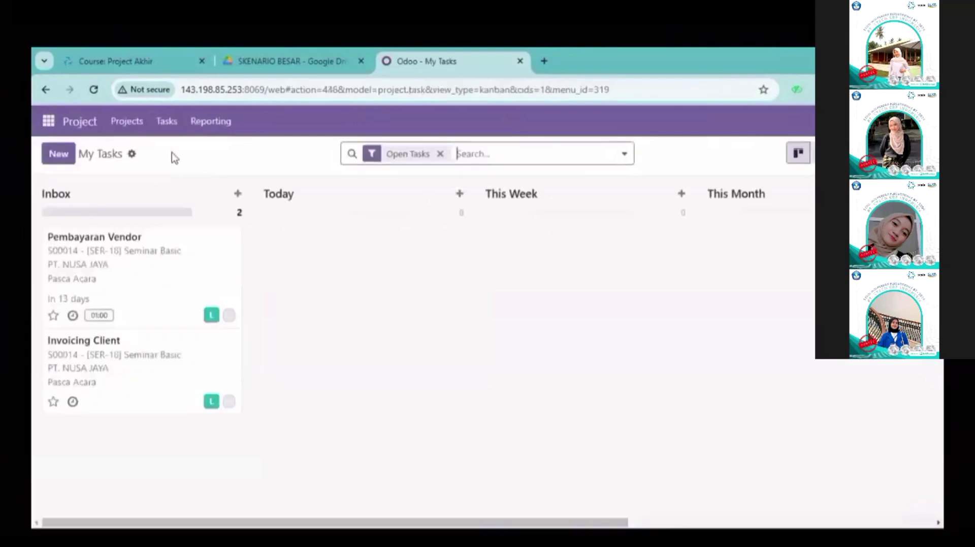
click(111, 348)
click(57, 118)
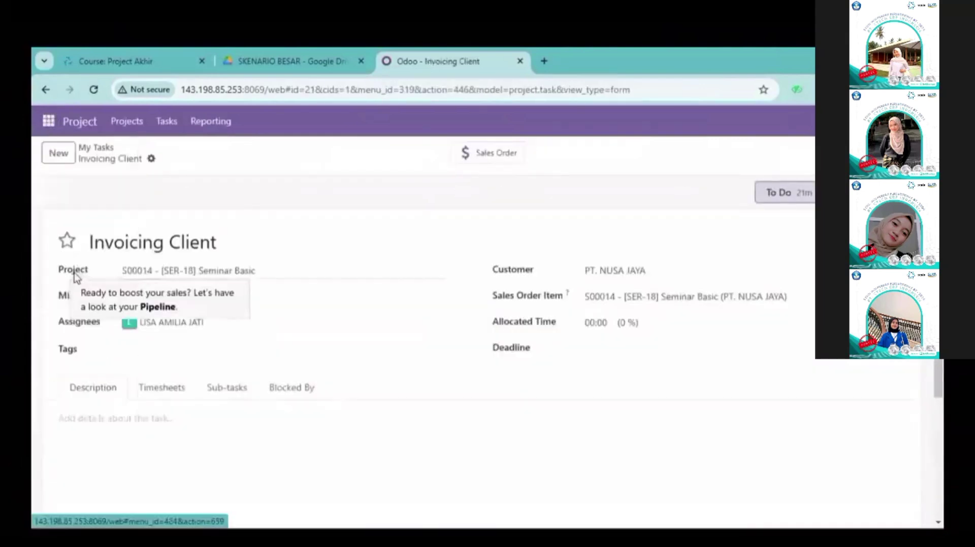
click(81, 299)
click(115, 122)
click(122, 168)
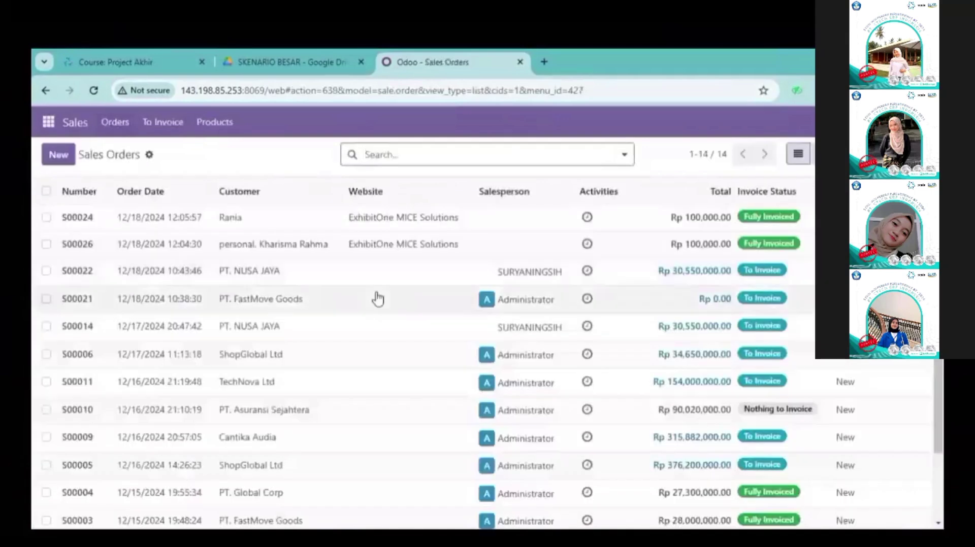
click(282, 335)
Step: Invoice S00014 as confirmed INV/2024/00009 and create its Rp 30,550,000.00 payment
scroll(487, 216, down, 5)
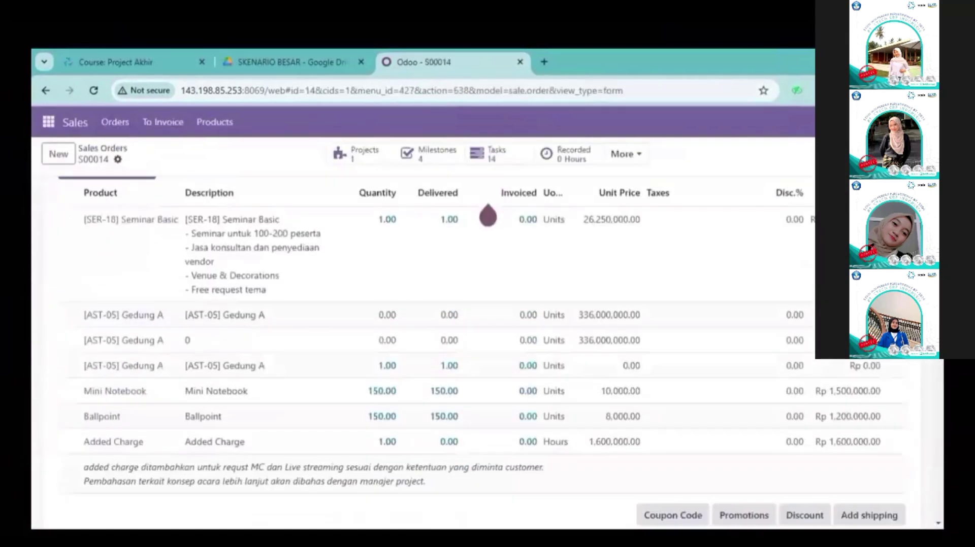
scroll(487, 215, up, 5)
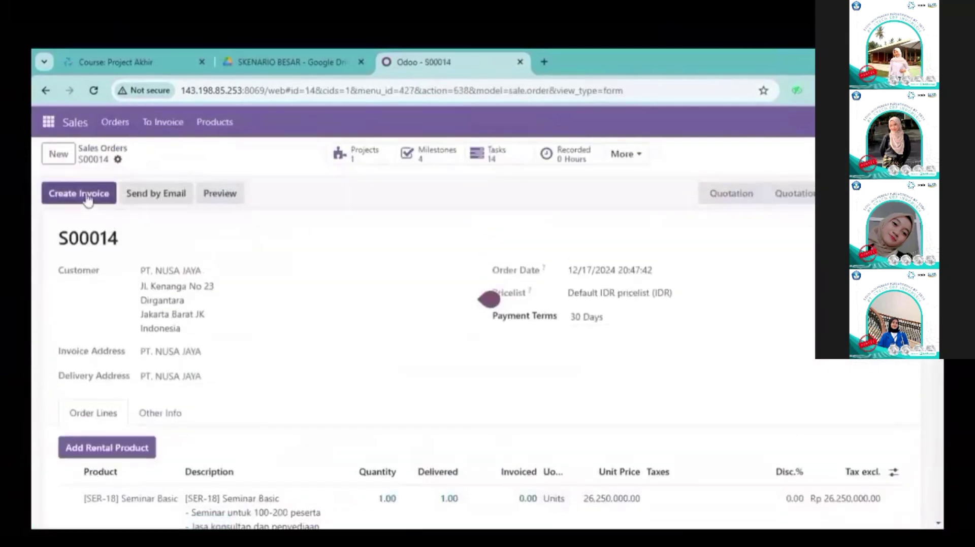
click(84, 195)
click(224, 388)
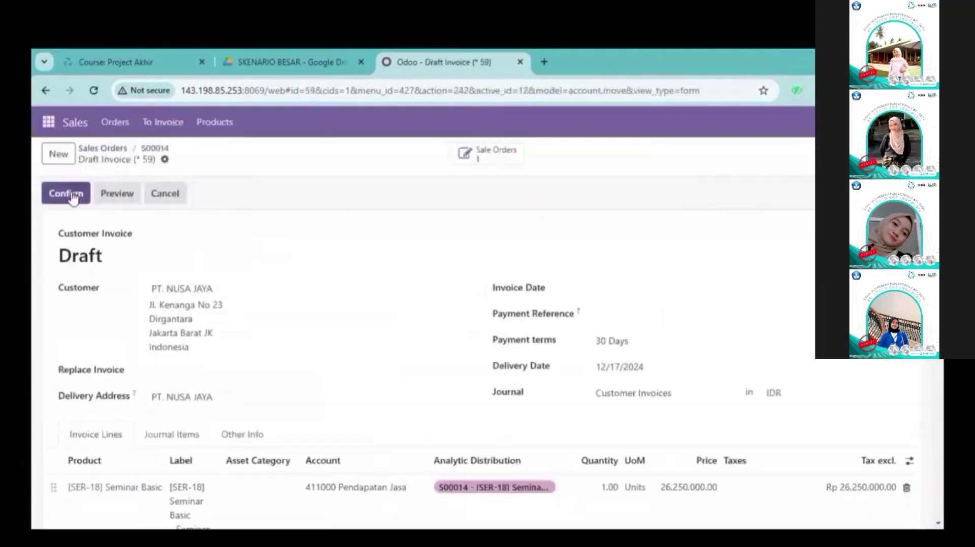
click(74, 195)
scroll(300, 340, down, 10)
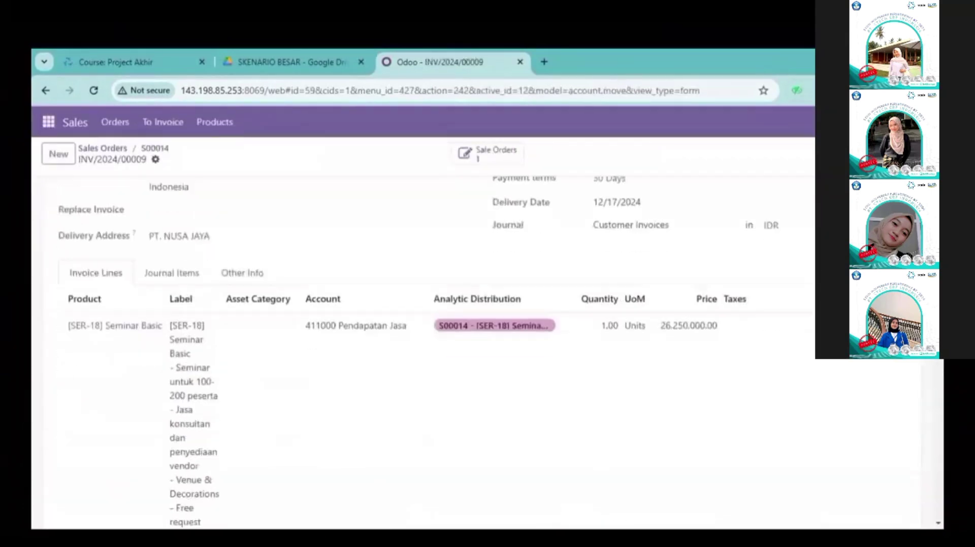
scroll(573, 240, up, 10)
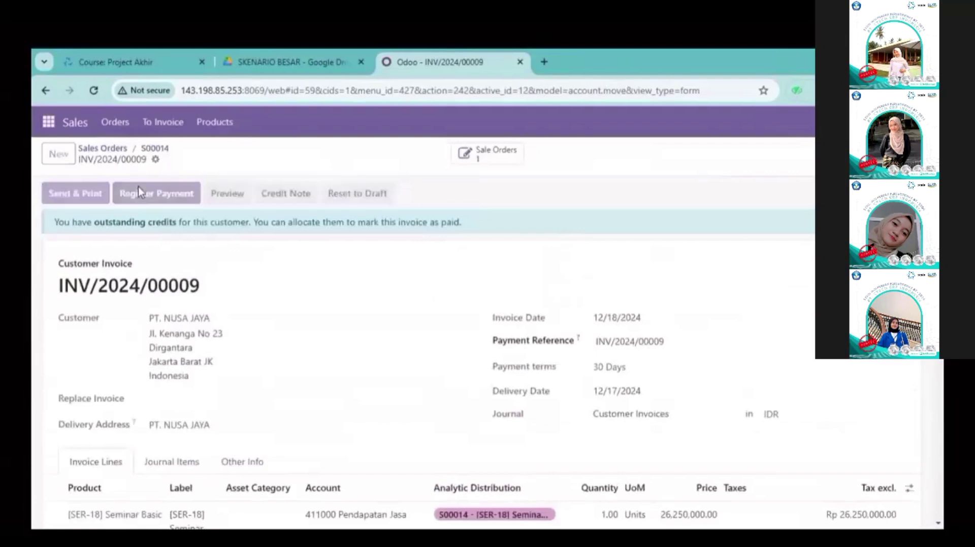
click(138, 188)
click(227, 400)
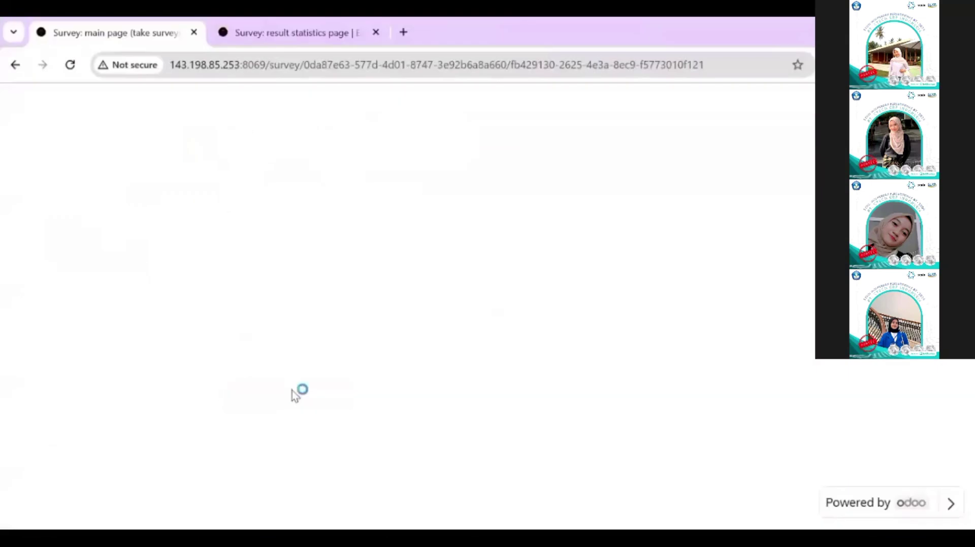
Step: Pick 'Sangat Baik' on each rating question through the final value-versus-cost question and submit
click(449, 245)
click(417, 442)
key(a)
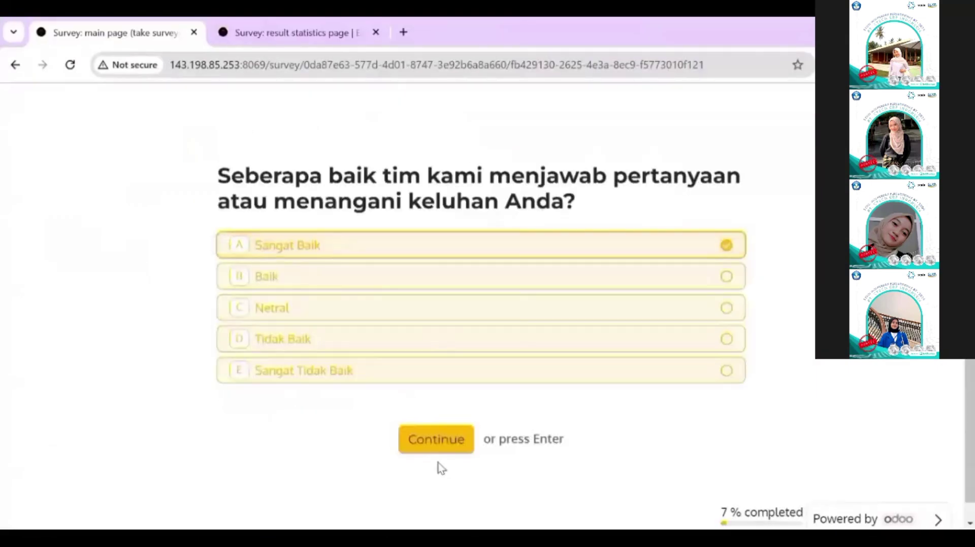
click(437, 466)
key(a)
click(432, 470)
click(543, 255)
click(437, 440)
click(731, 250)
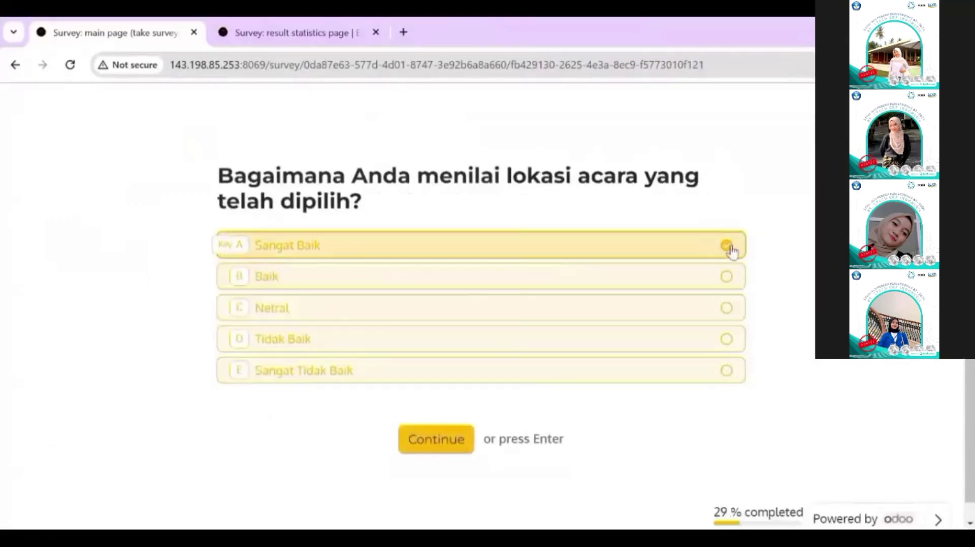
click(438, 440)
click(706, 258)
click(451, 440)
click(737, 244)
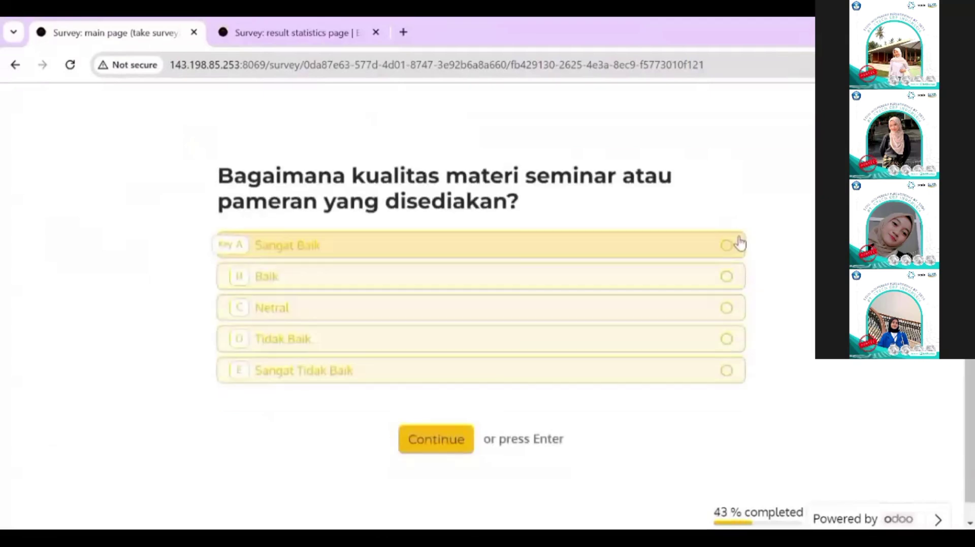
key(Return)
click(690, 281)
click(410, 466)
click(725, 258)
click(725, 258)
click(726, 258)
click(726, 258)
click(726, 272)
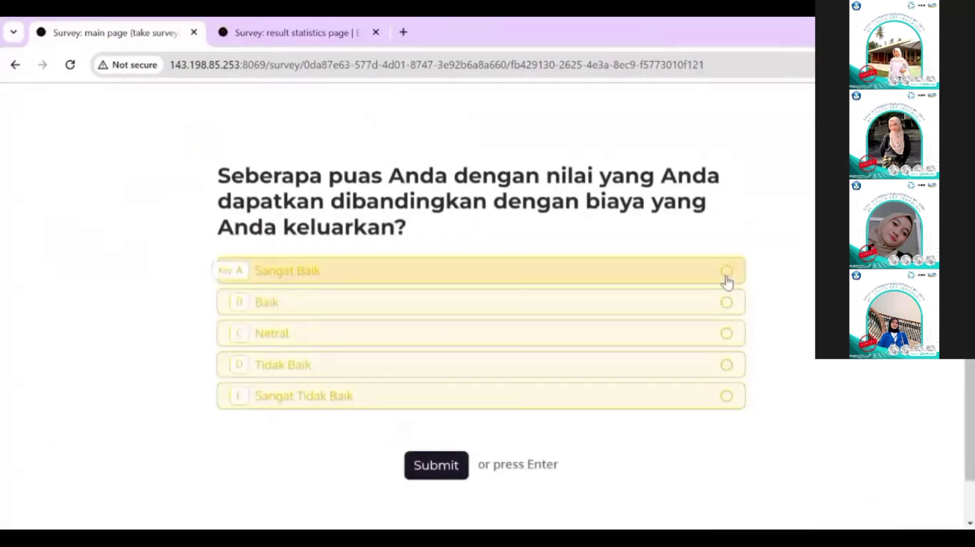
click(725, 274)
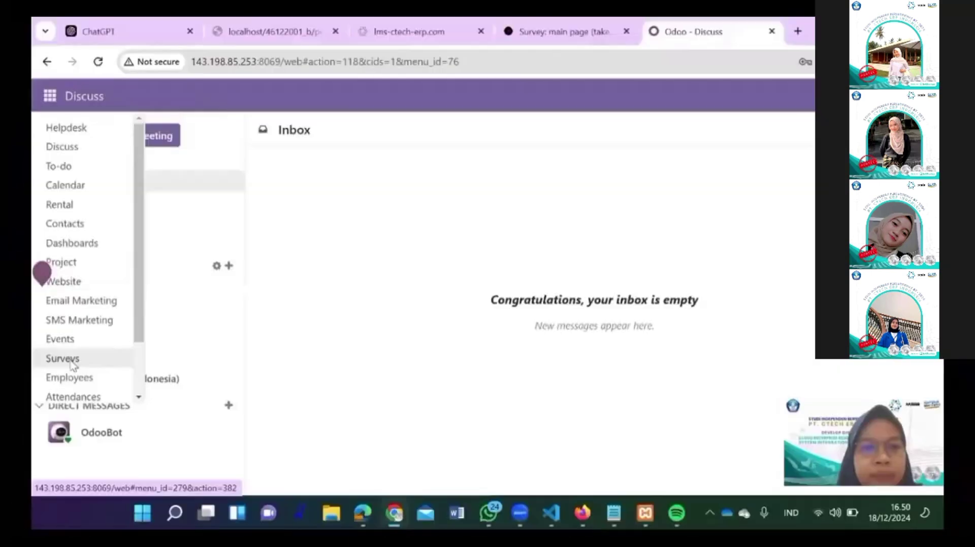
Step: Start a new survey, review its Options access modes and question list, then return to Surveys
click(64, 359)
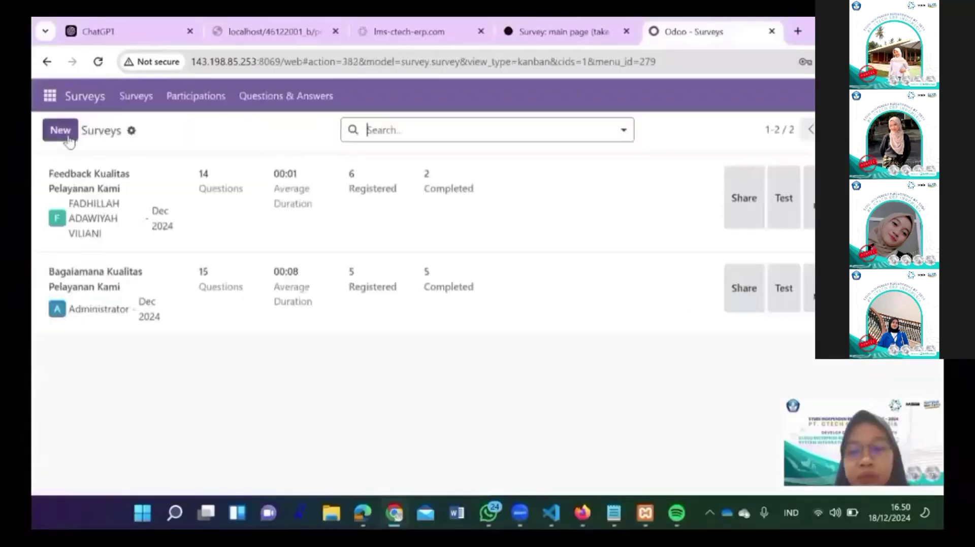
click(60, 130)
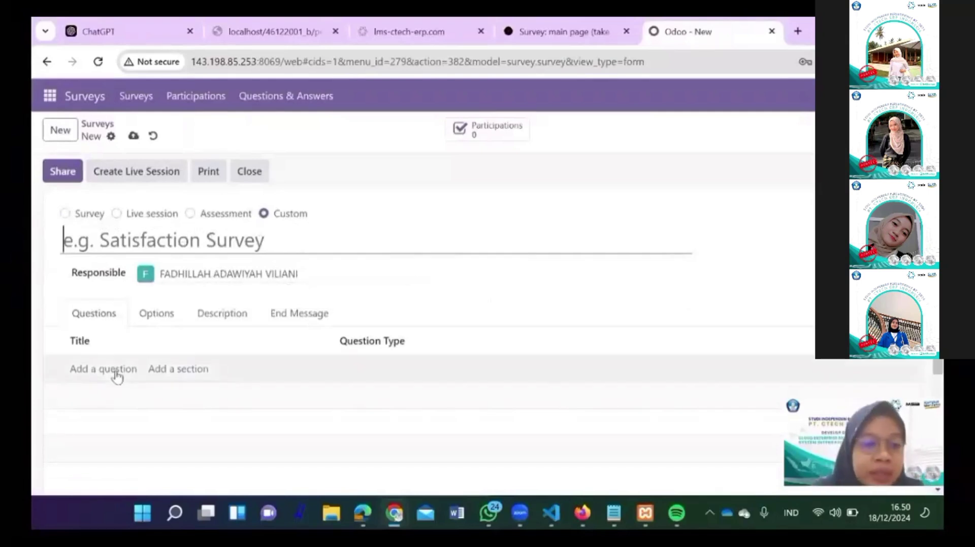
click(156, 319)
scroll(254, 315, down, 2)
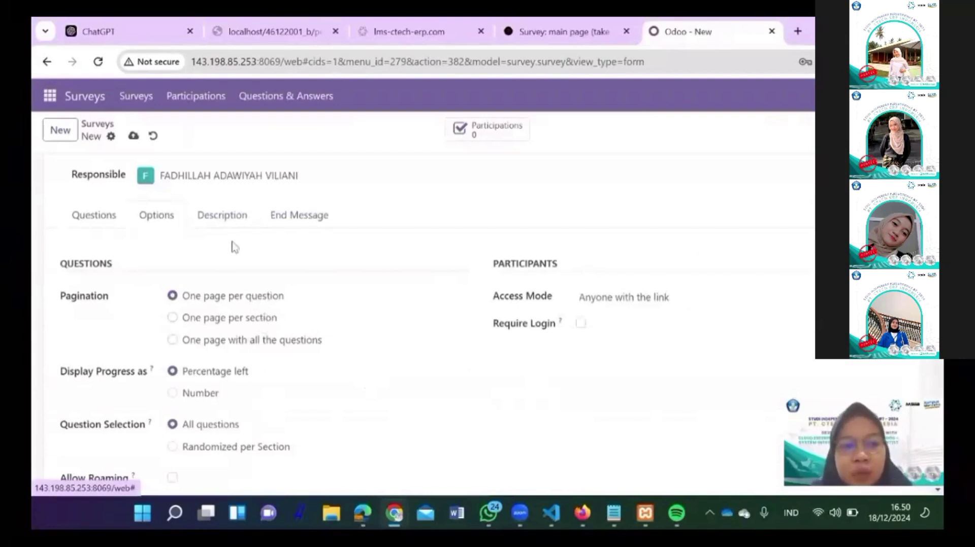
scroll(311, 322, down, 5)
scroll(328, 355, up, 5)
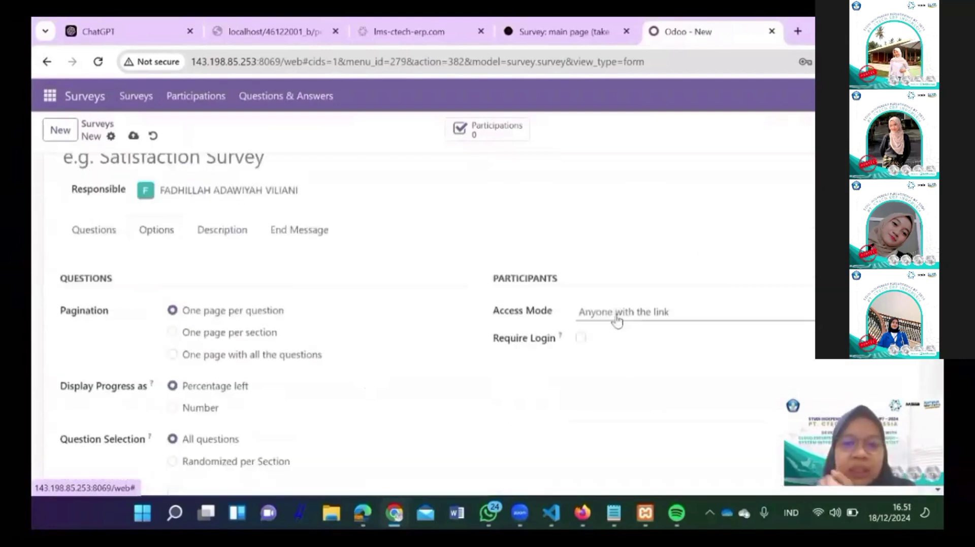
click(621, 311)
click(258, 104)
click(267, 125)
click(136, 96)
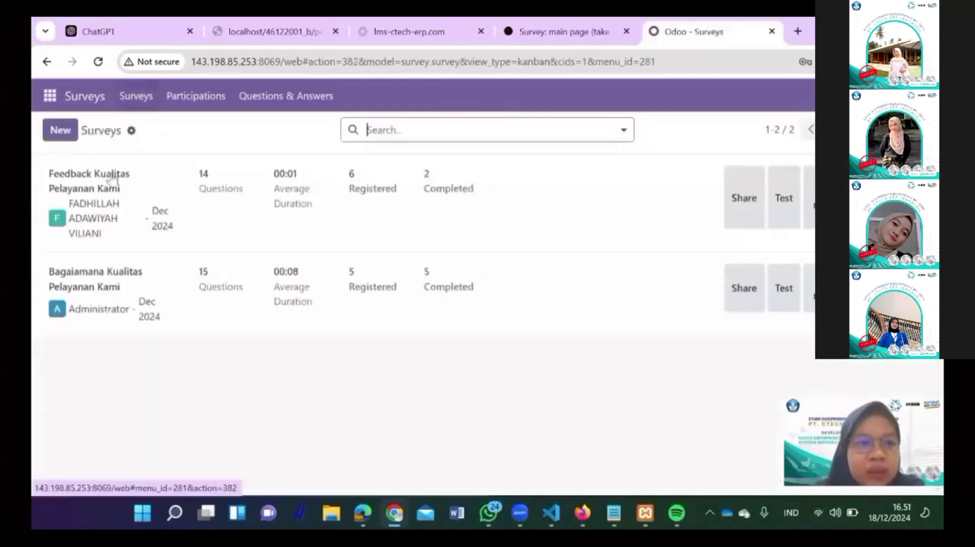
Step: Open the Feedback Kualitas Pelayanan Kami survey's first question and discard it
click(401, 218)
scroll(711, 285, down, 2)
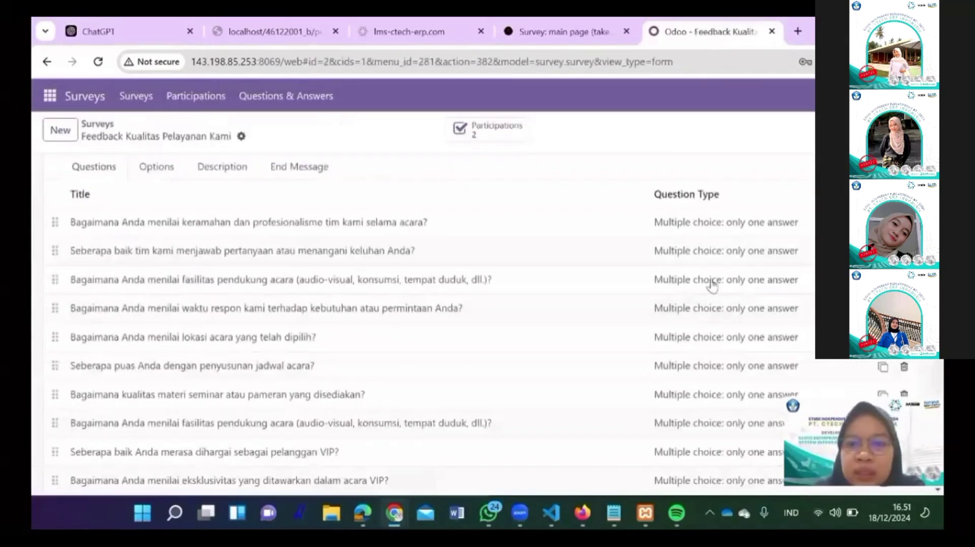
scroll(711, 290, up, 2)
click(711, 296)
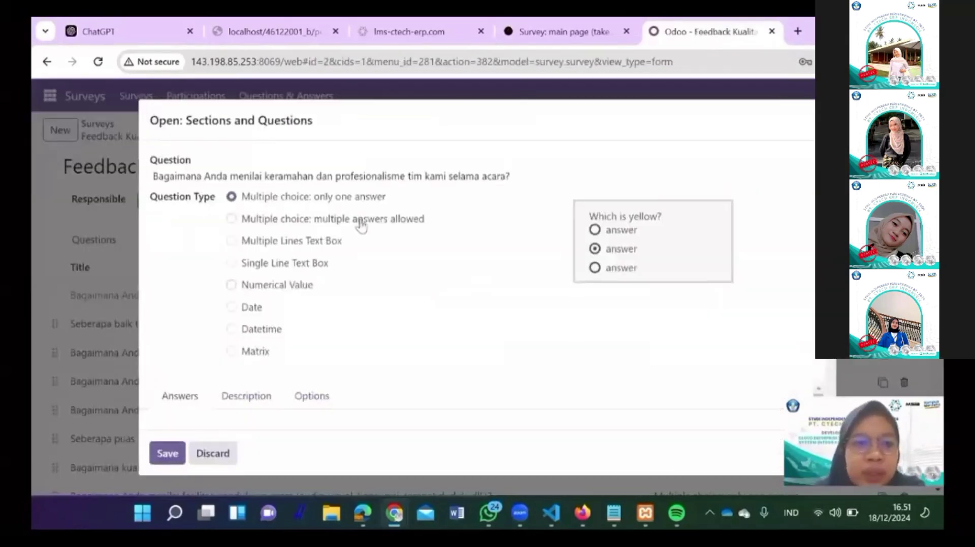
scroll(322, 399, down, 3)
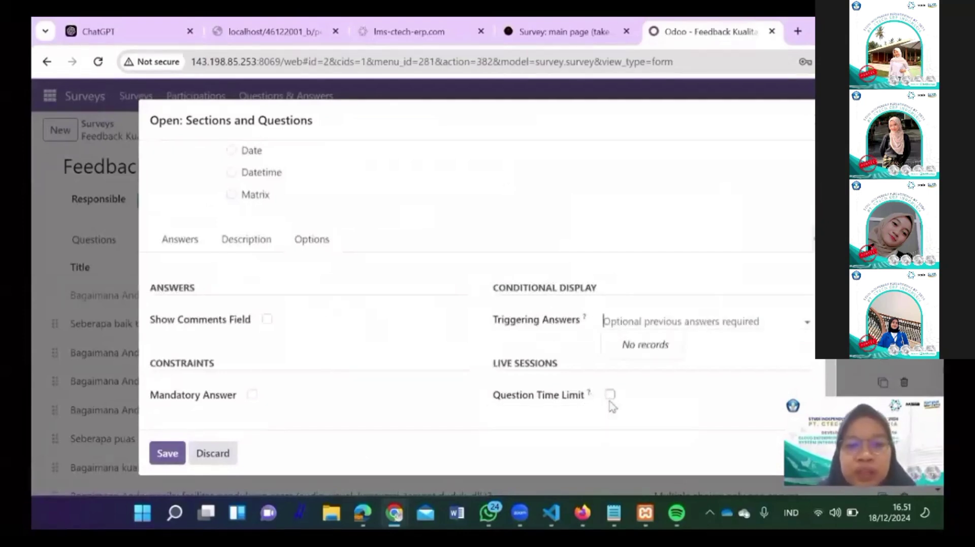
key(Escape)
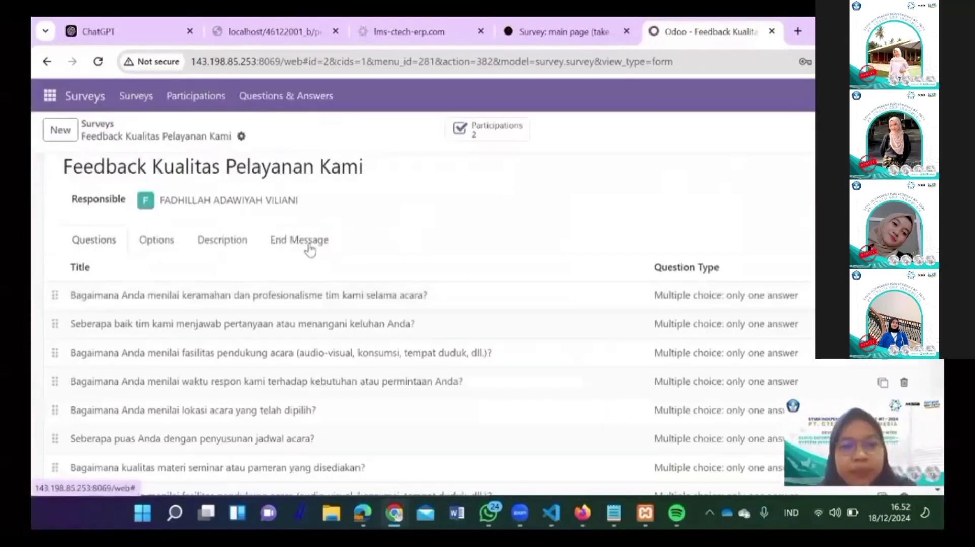
Step: Browse the survey's End Message, Options and Description tabs and Questions & Answers pages
click(304, 243)
click(156, 241)
click(222, 239)
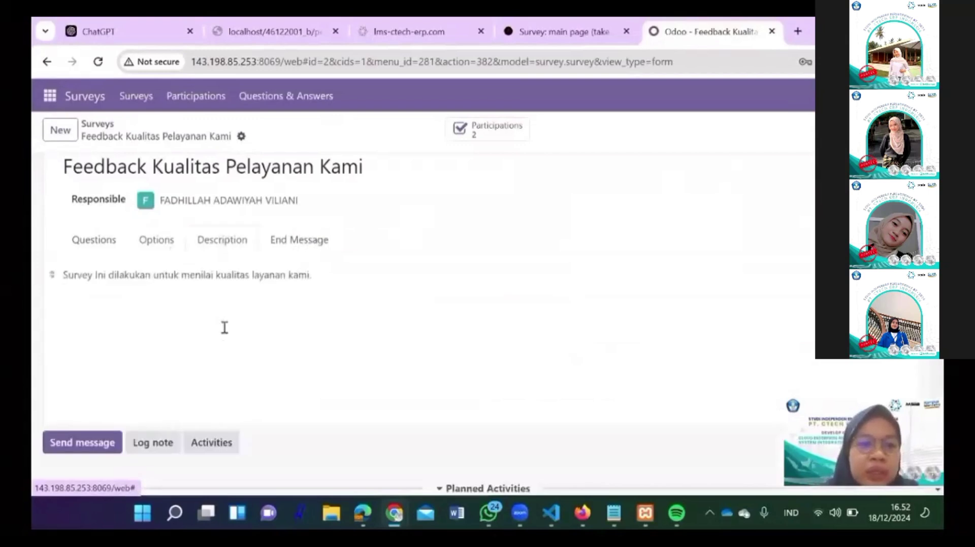
click(297, 101)
click(168, 99)
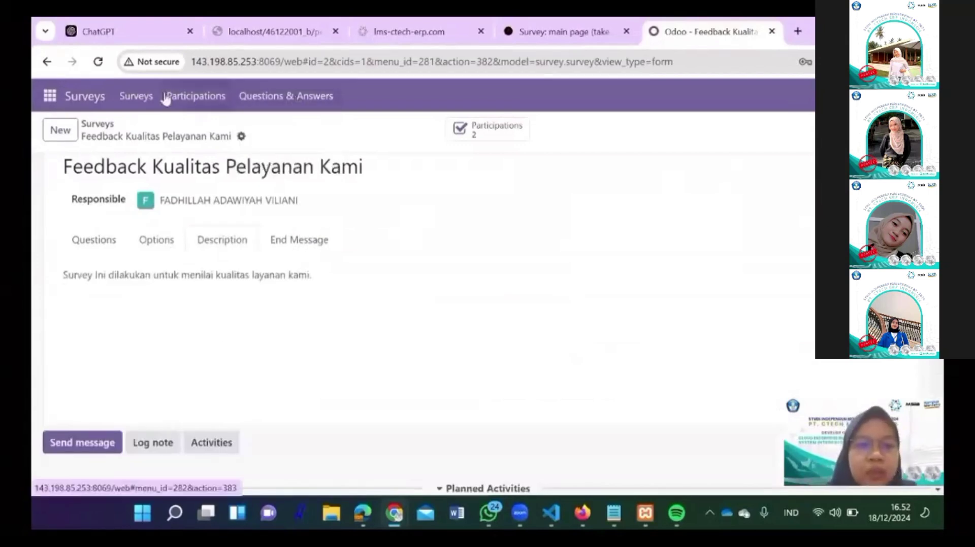
click(330, 103)
click(305, 151)
click(303, 101)
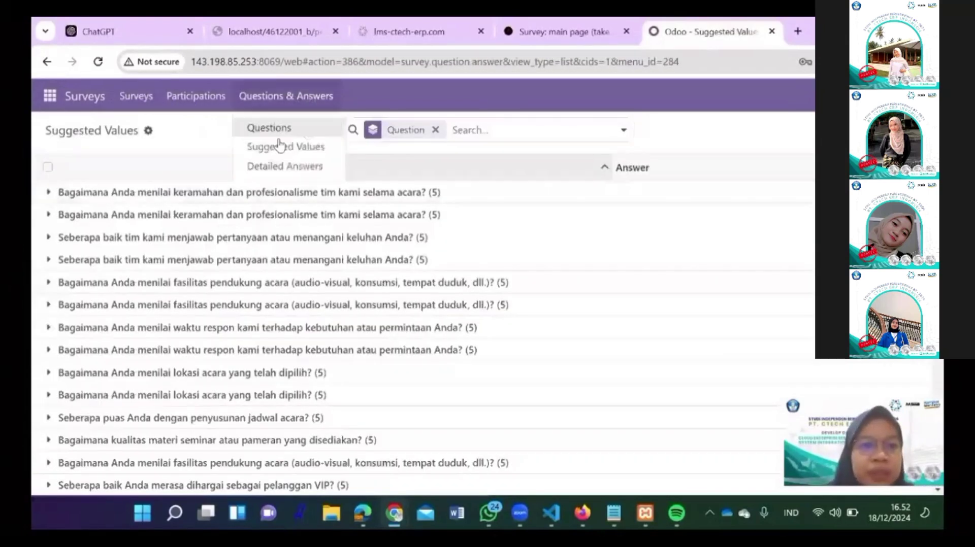
click(136, 96)
Step: View the survey's results filtered to completed responses only
click(114, 174)
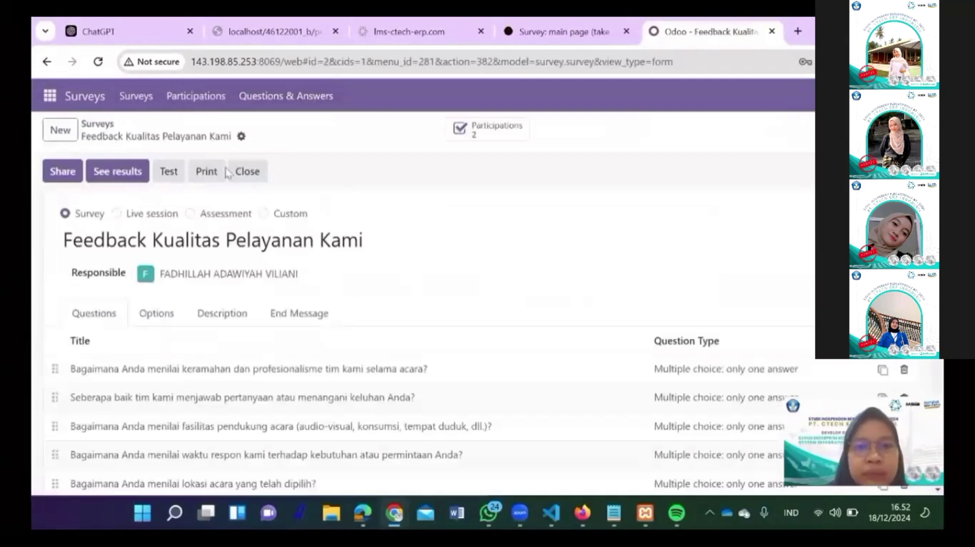
click(118, 171)
scroll(325, 280, down, 11)
click(366, 312)
scroll(366, 316, down, 2)
click(293, 183)
scroll(429, 309, down, 15)
scroll(428, 310, up, 20)
click(341, 207)
click(341, 264)
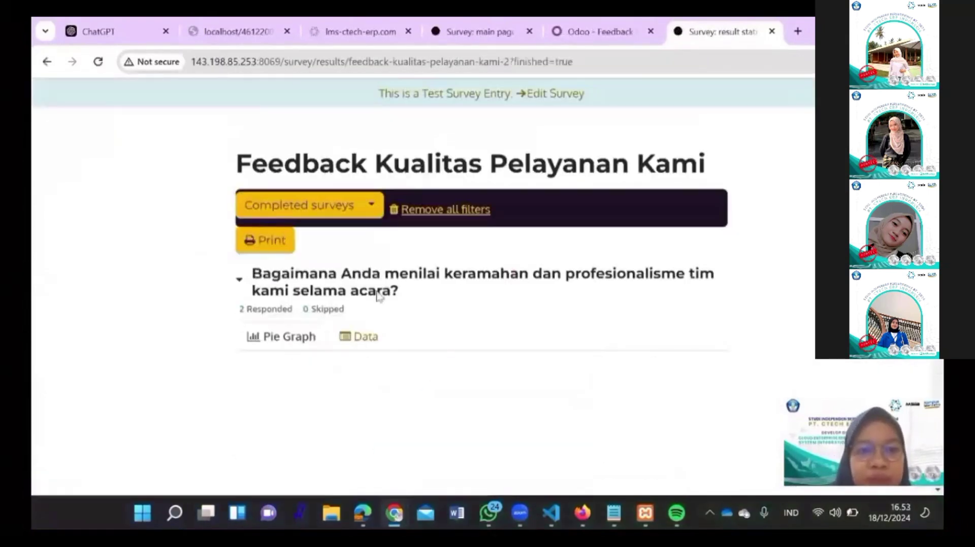
key(ctrl+shift+Tab)
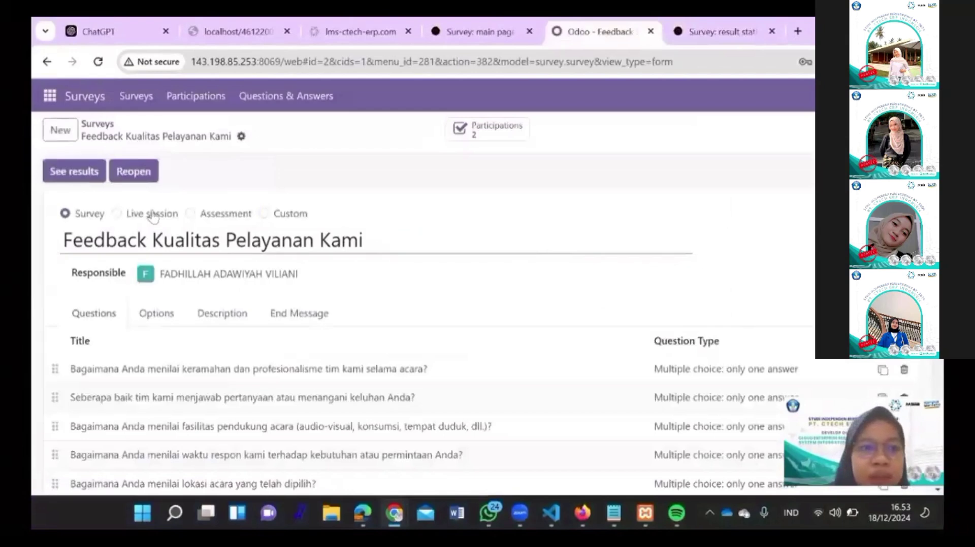
click(97, 173)
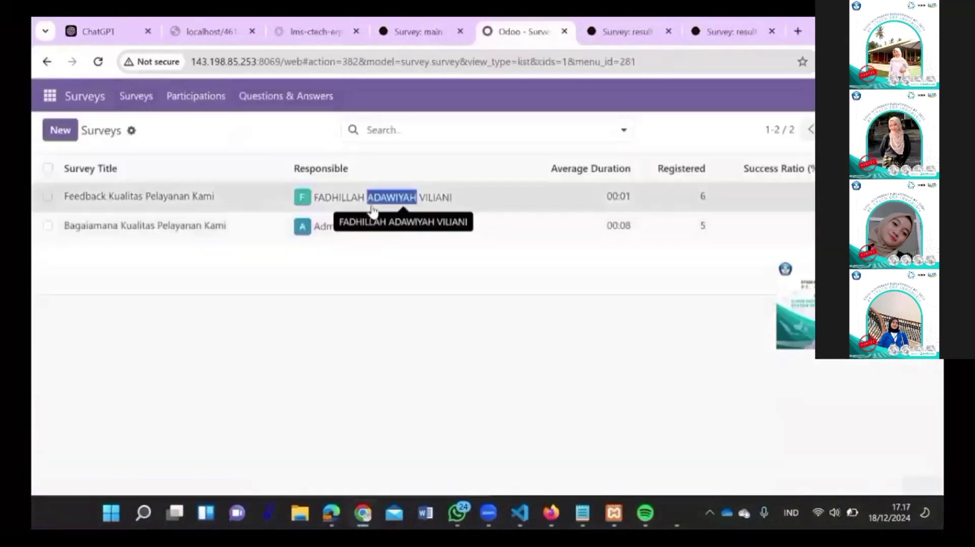
Step: Select the Feedback Kualitas Pelayanan Kami survey and export it to a spreadsheet, cancelling the file save
click(375, 197)
click(96, 124)
click(48, 195)
click(527, 129)
click(457, 288)
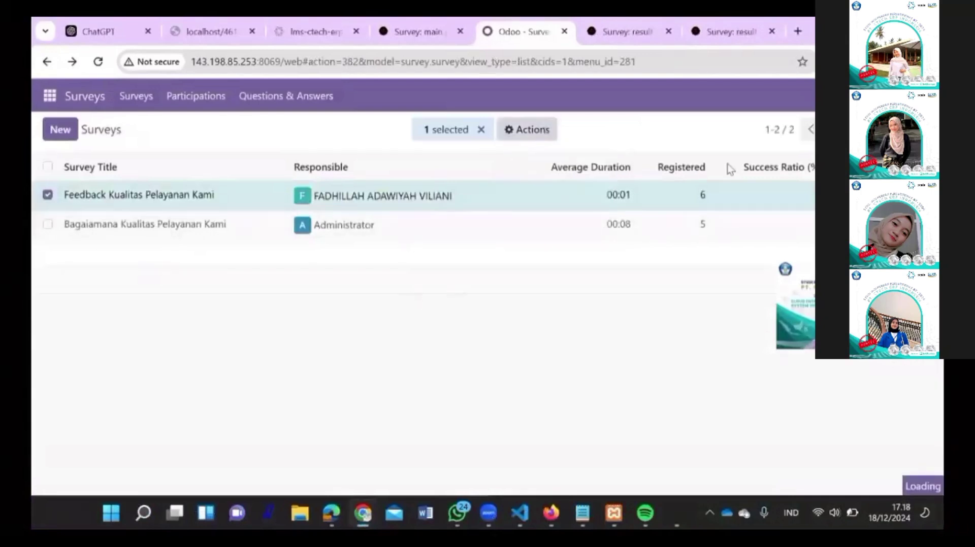
click(172, 453)
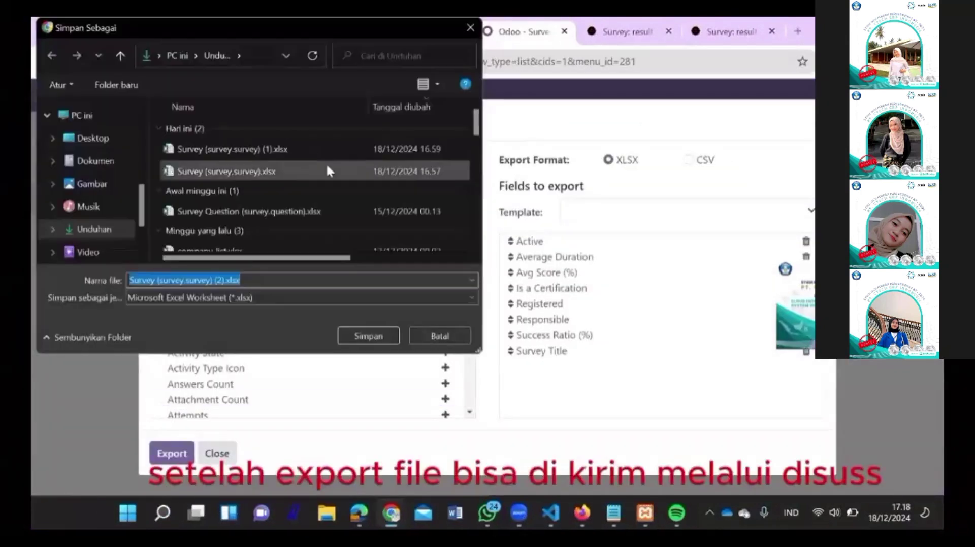
click(439, 336)
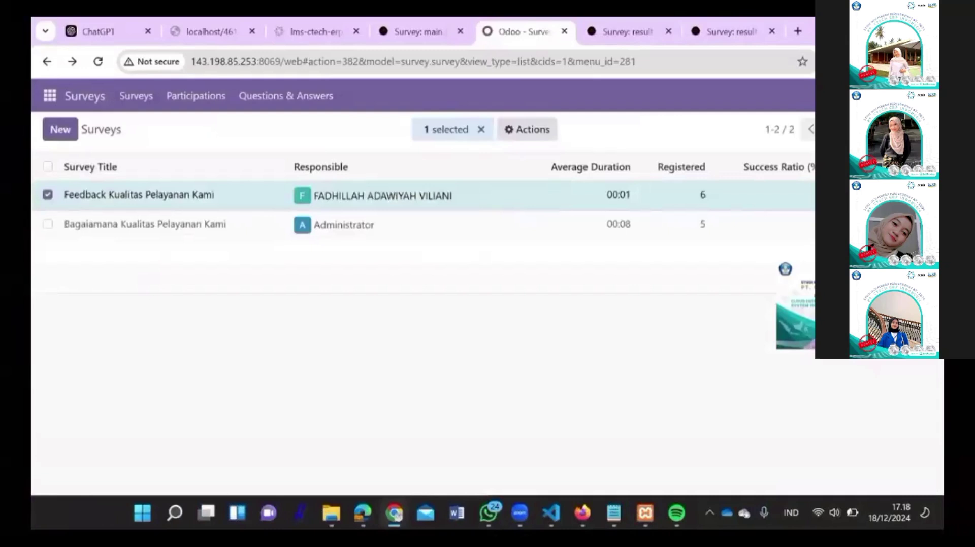
Step: Try to schedule a to-do activity on the Feedback Kualitas Pelayanan Kami survey with a different assignee, then close it after the error
click(921, 129)
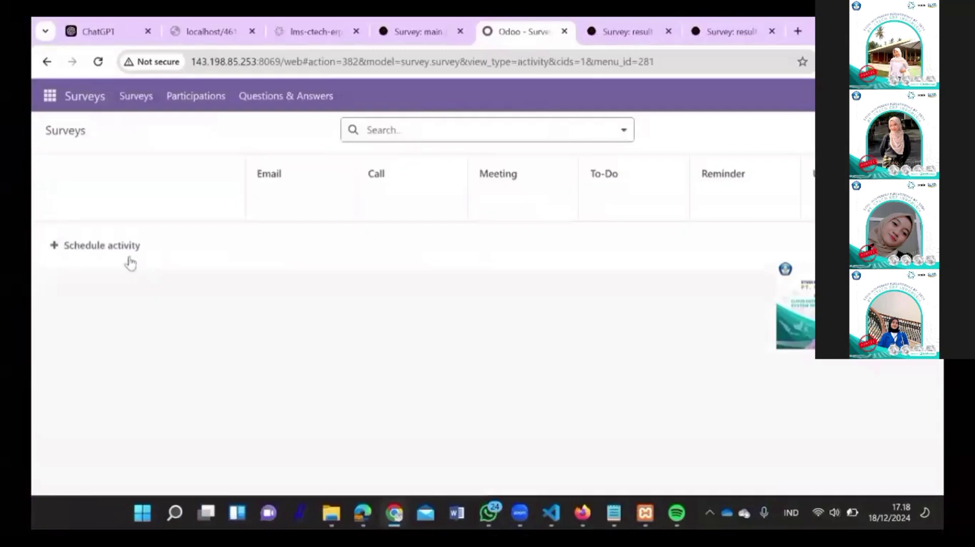
click(128, 259)
double_click(280, 285)
click(665, 231)
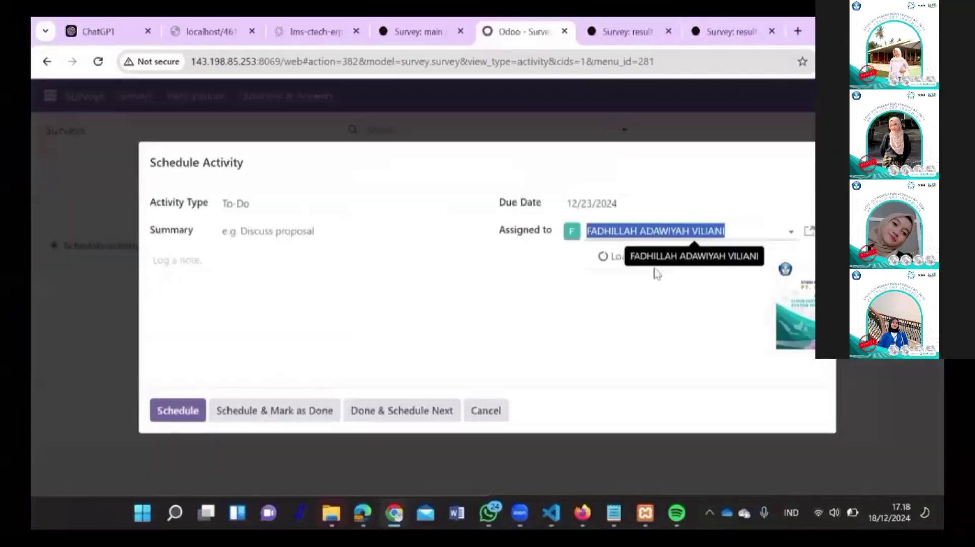
text(su)
key(Return)
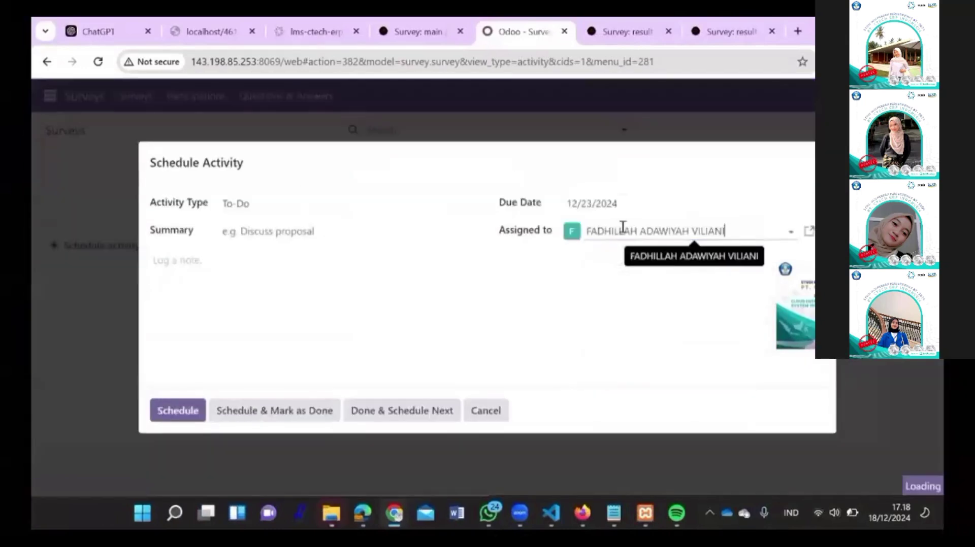
click(185, 412)
click(696, 262)
key(Escape)
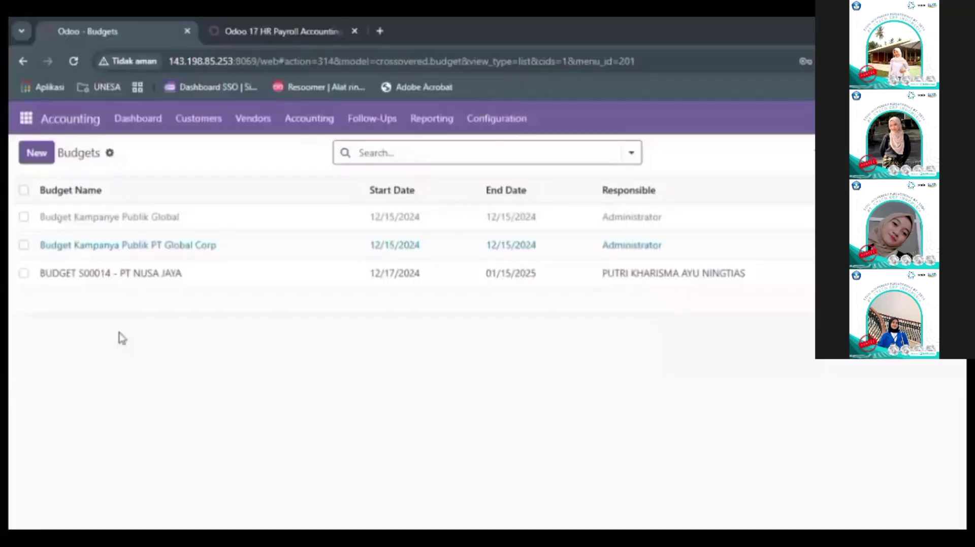
Step: Open BUDGET S00014, then show Budgets Analysis with S00014 expanded into Revenue, Biaya Produksi Event and Gaji Karyawan
click(202, 274)
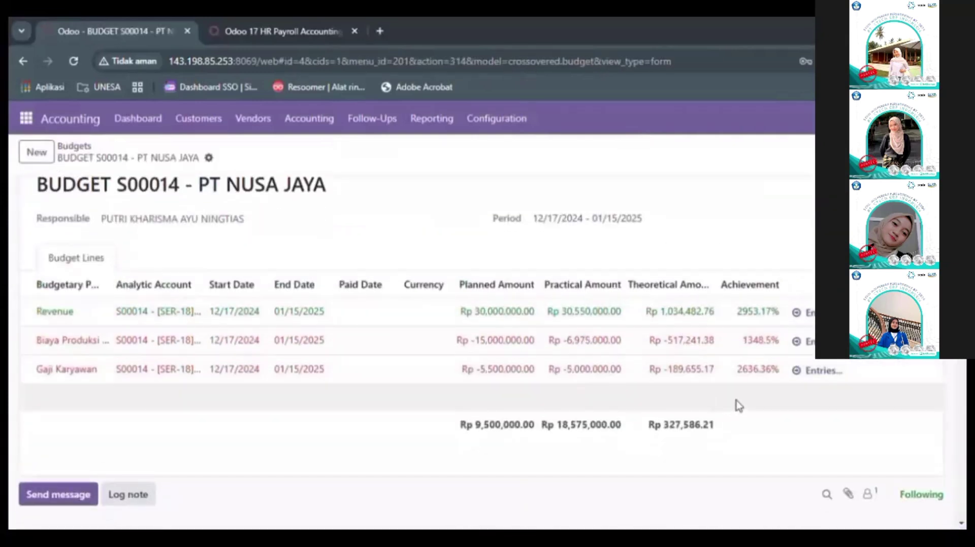
click(32, 199)
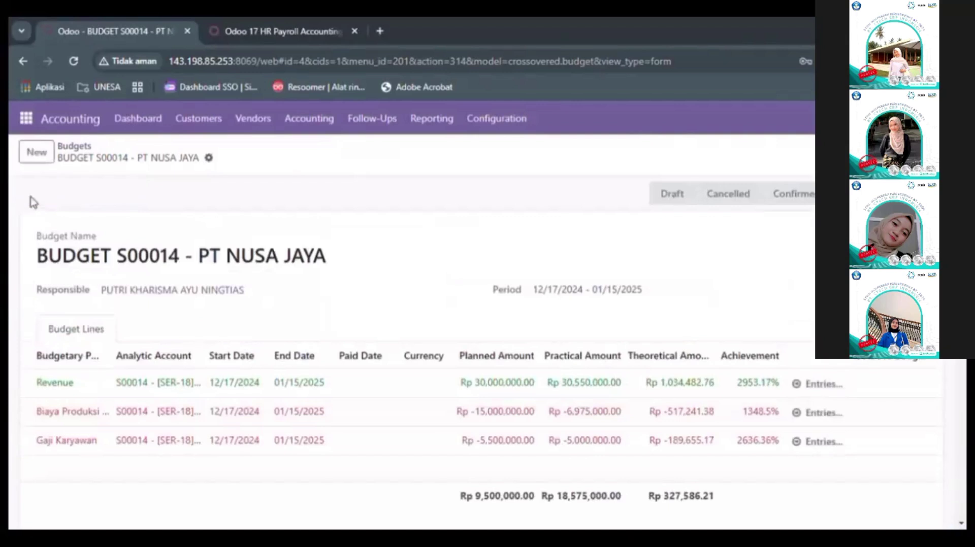
click(432, 118)
scroll(467, 304, down, 5)
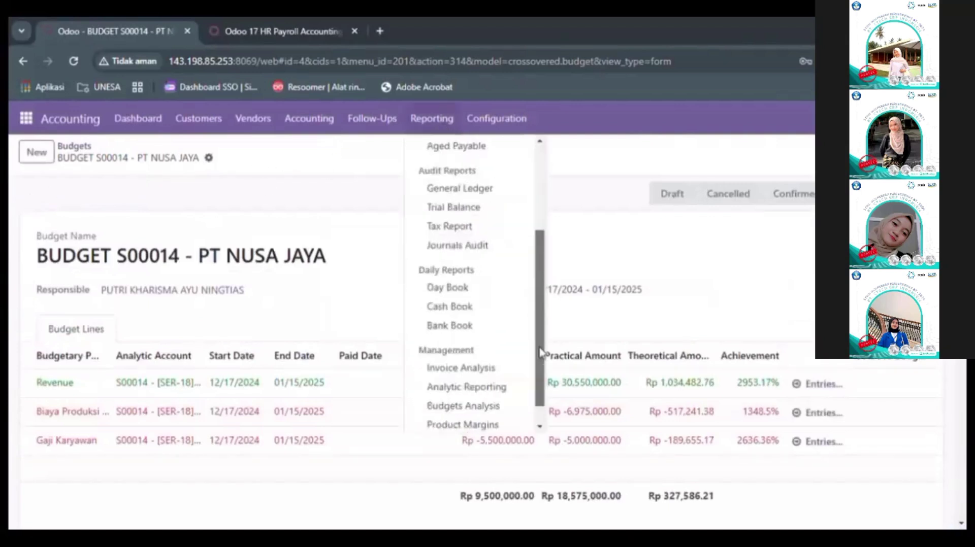
click(487, 388)
click(26, 237)
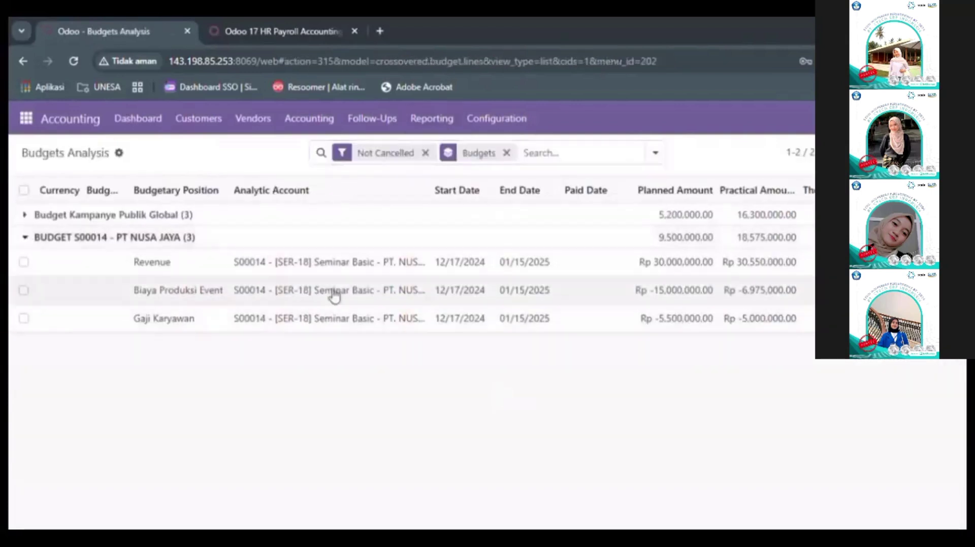
Step: Show Budgets Analysis as a pivot table and review its row grouping and measures
click(655, 153)
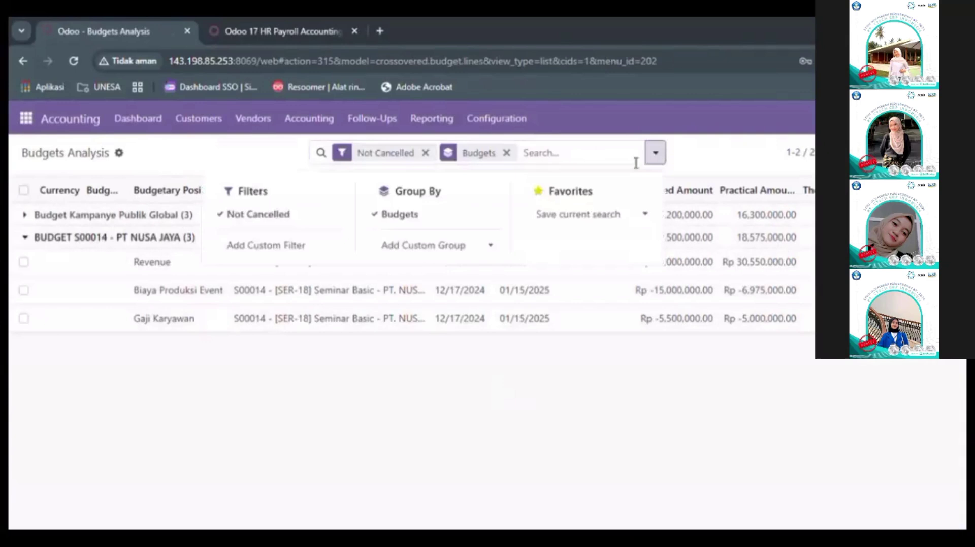
click(715, 162)
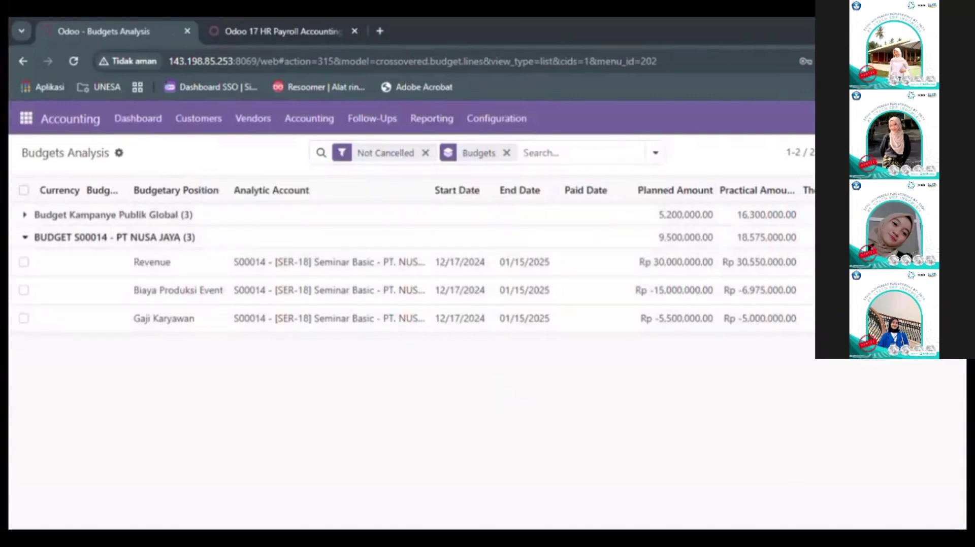
click(909, 153)
click(51, 311)
click(84, 193)
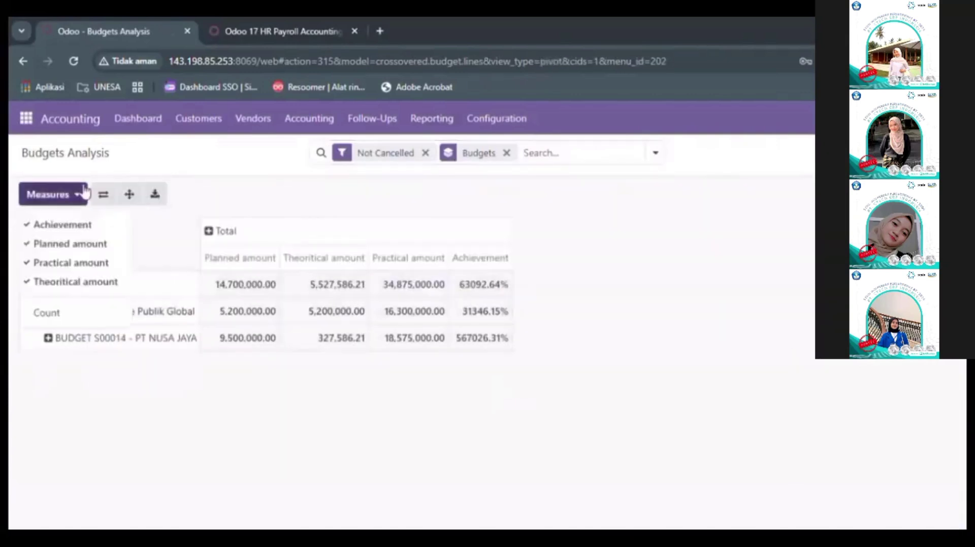
Step: Highlight BUDGET S00014's practical amount and achievement figures in the pivot, then clear the selection
drag(528, 339, 387, 341)
drag(273, 348, 487, 354)
click(425, 386)
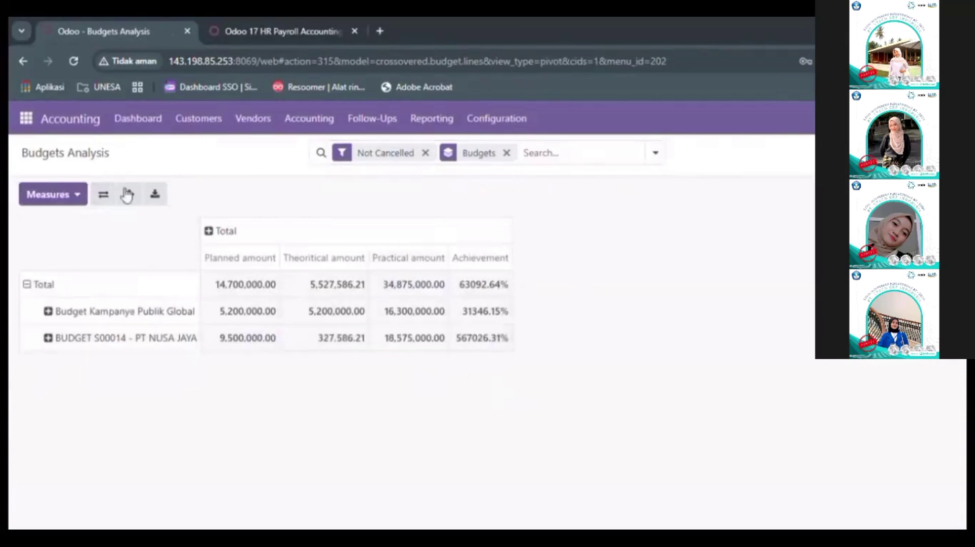